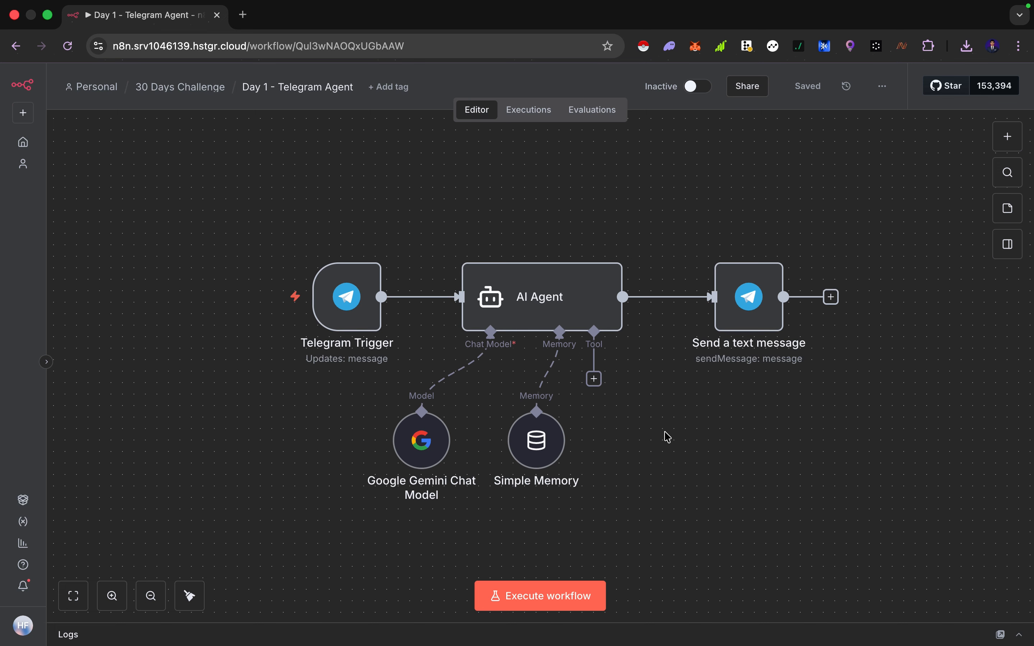
Switch to Telegram to view the ambaan bot's chat and profile picture, then return to the n8n workflow
mouse_move(361, 311)
key(ctrl+Right)
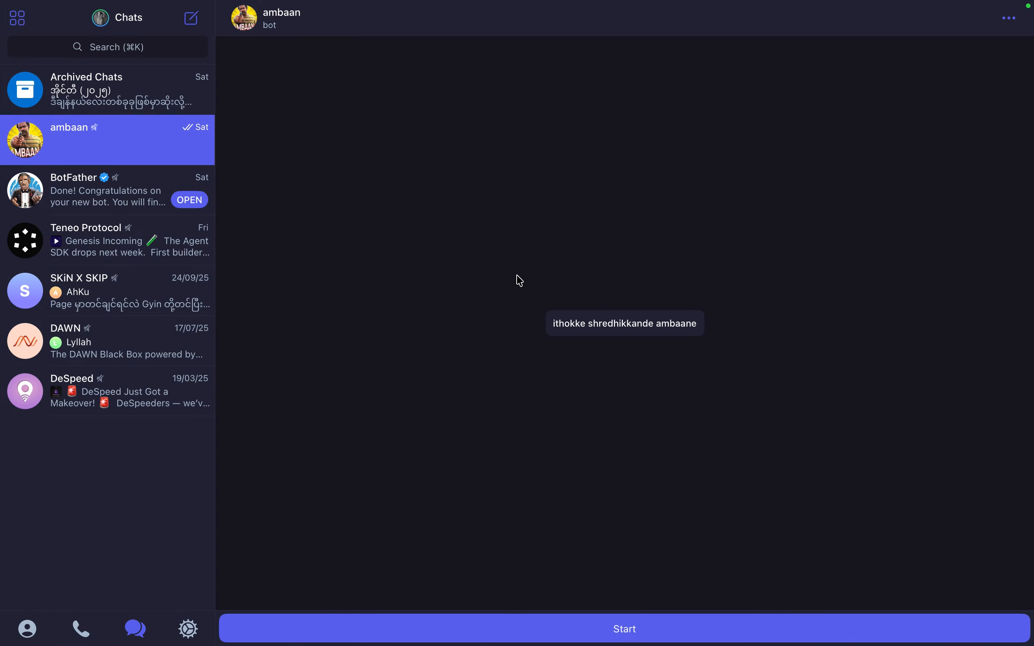
click(294, 31)
click(614, 109)
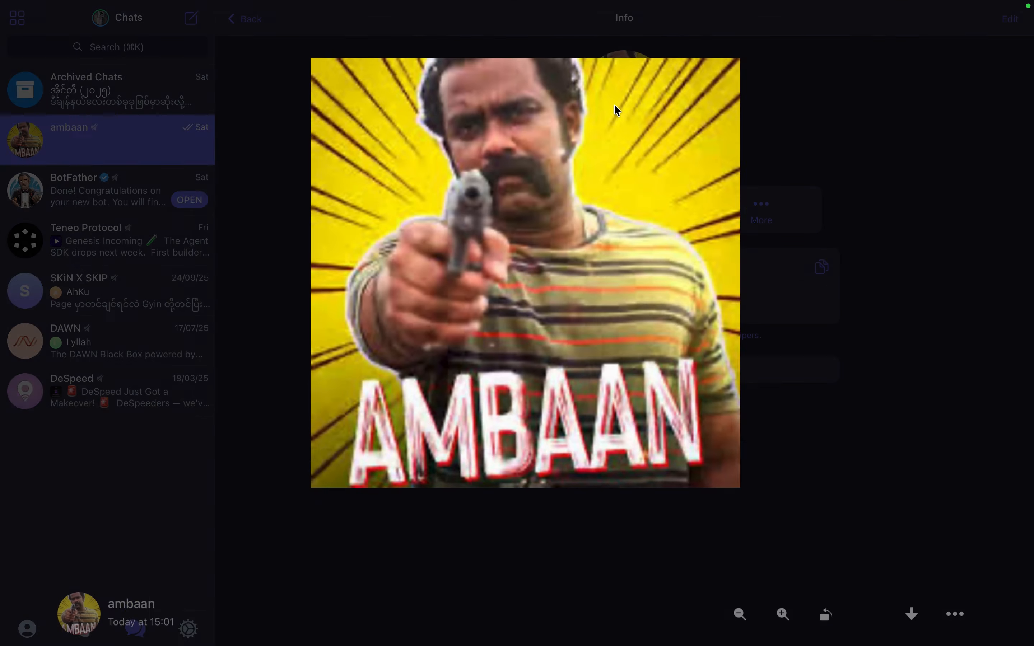
key(Escape)
key(ctrl+Left)
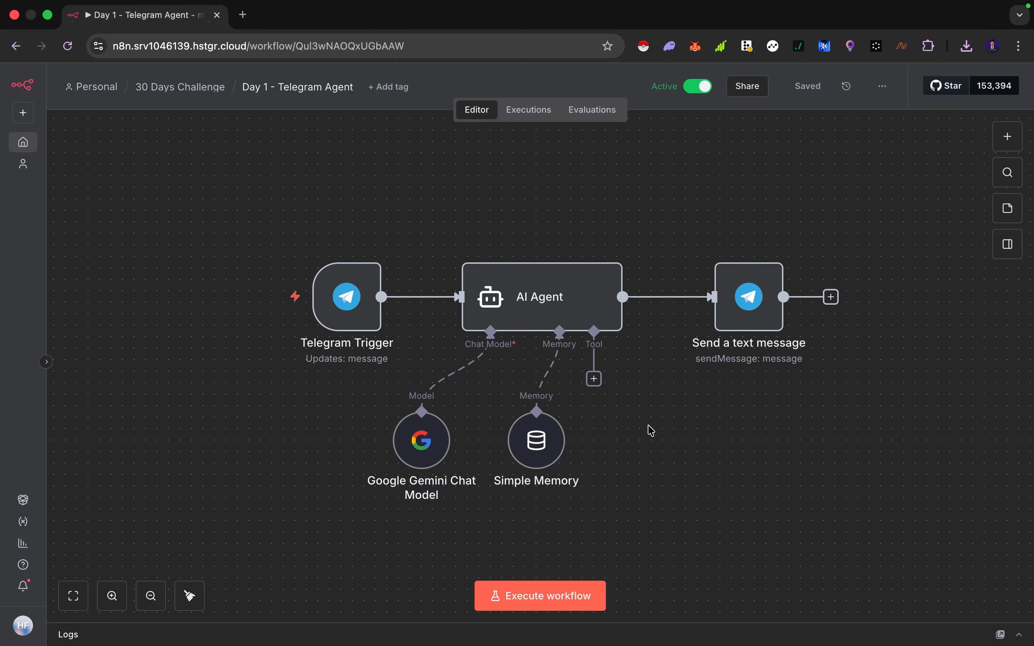
Browse the list of tools available for the AI Agent's Tool connector without adding one
scroll(675, 453, down, 1)
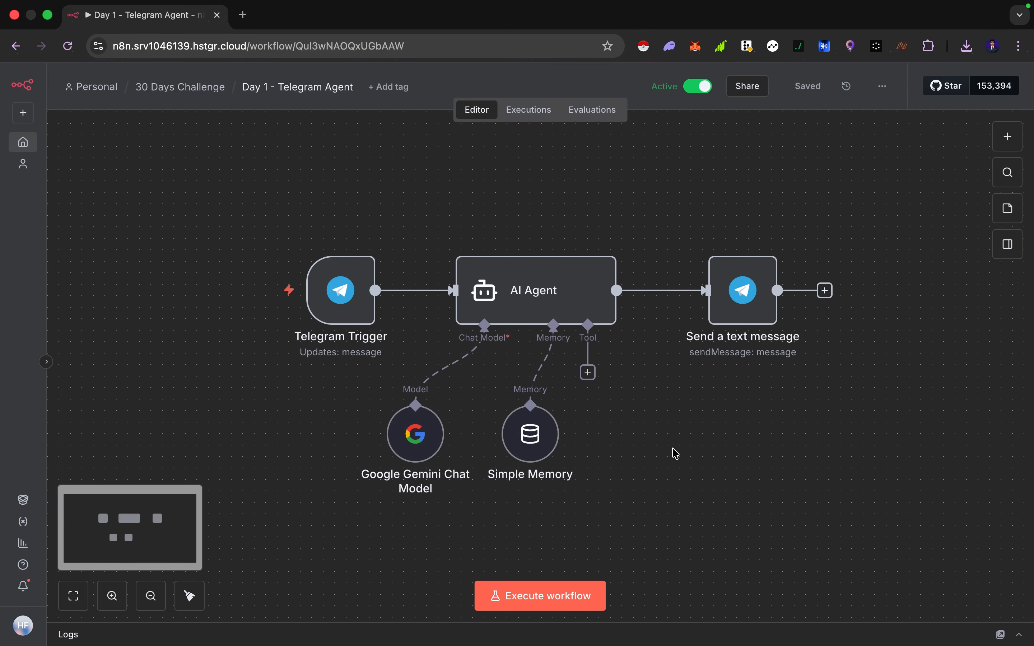
click(589, 372)
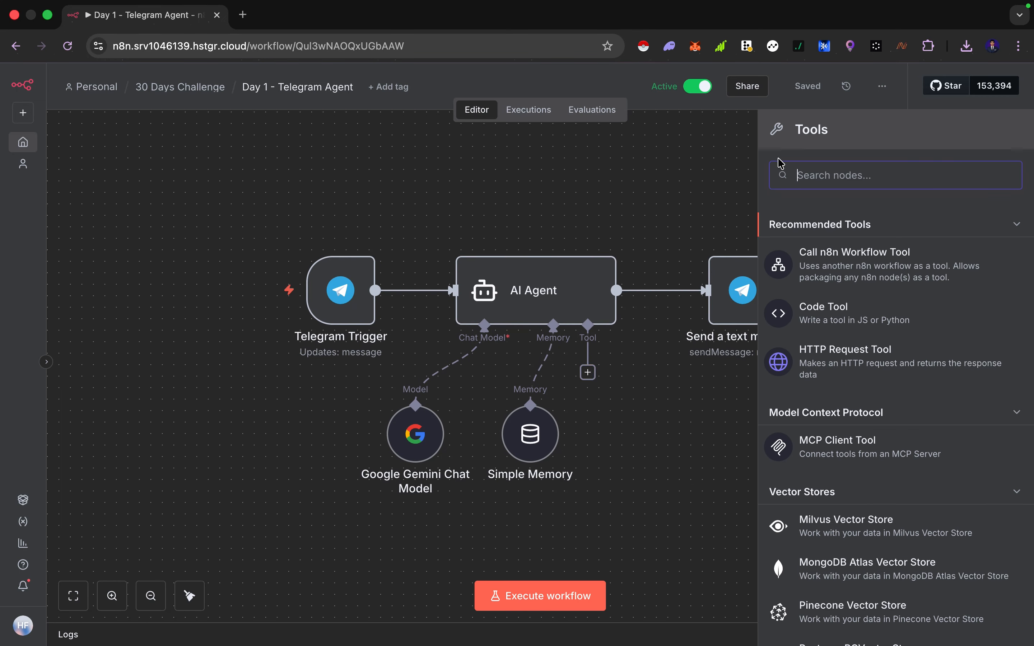
click(628, 175)
click(588, 372)
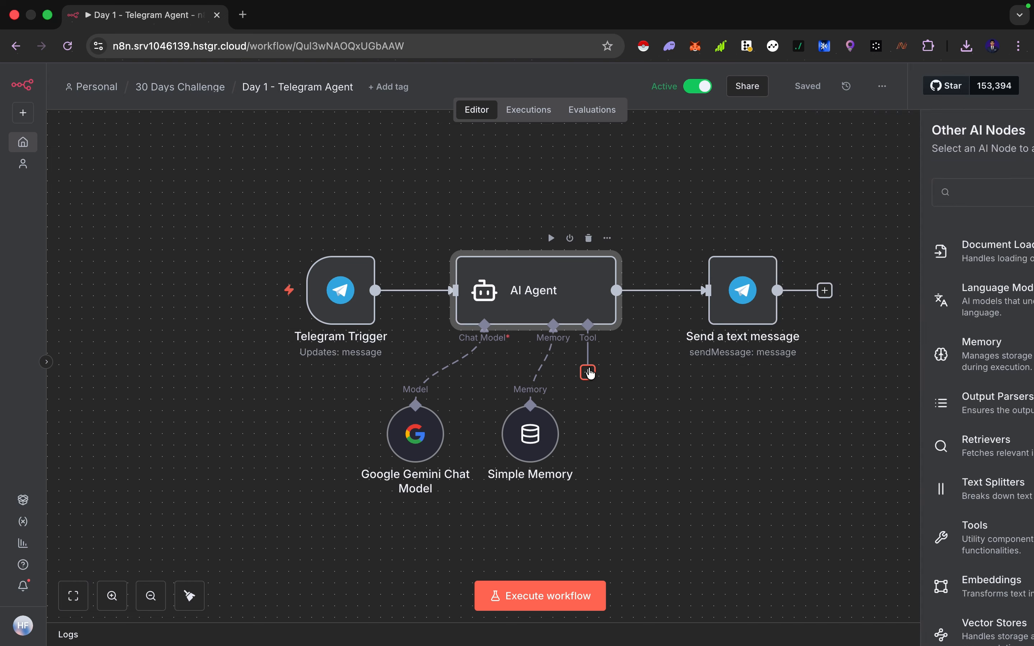
scroll(919, 363, down, 20)
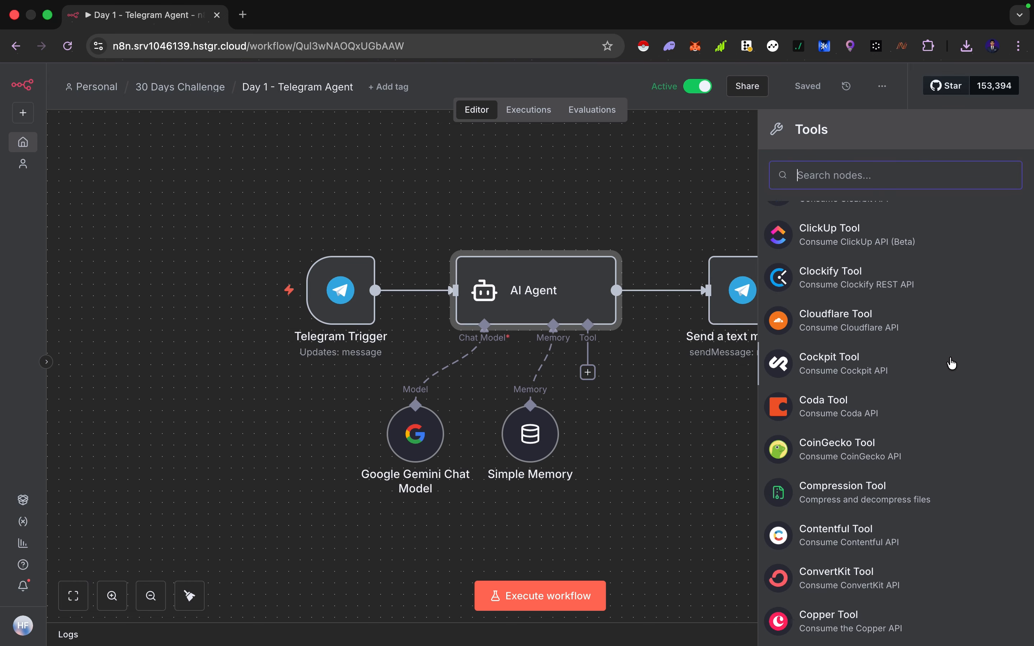
scroll(952, 362, down, 20)
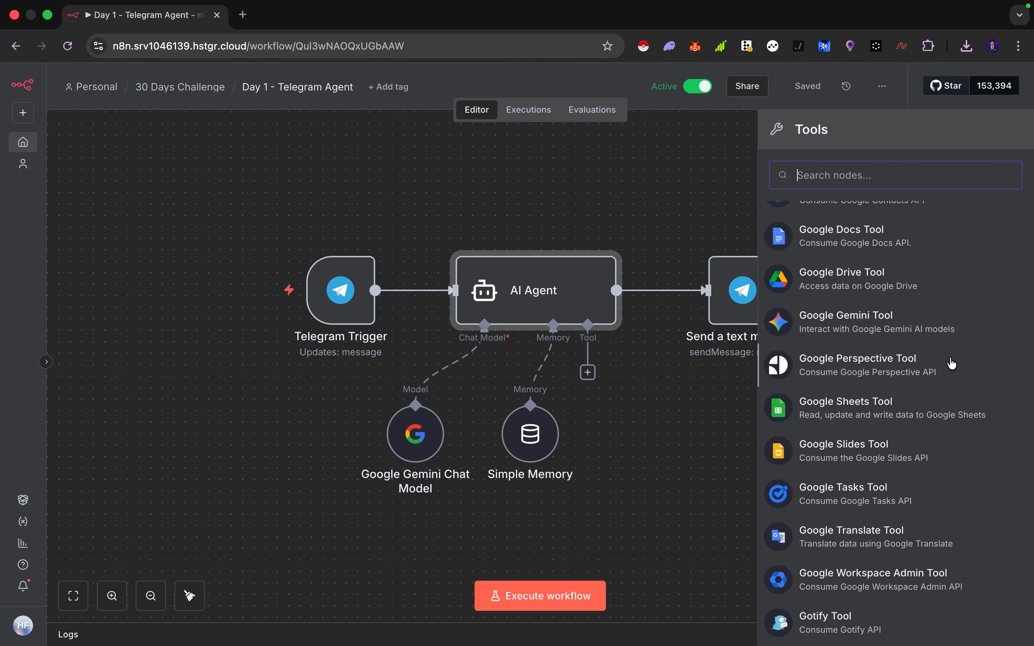
scroll(952, 363, up, 2)
click(680, 383)
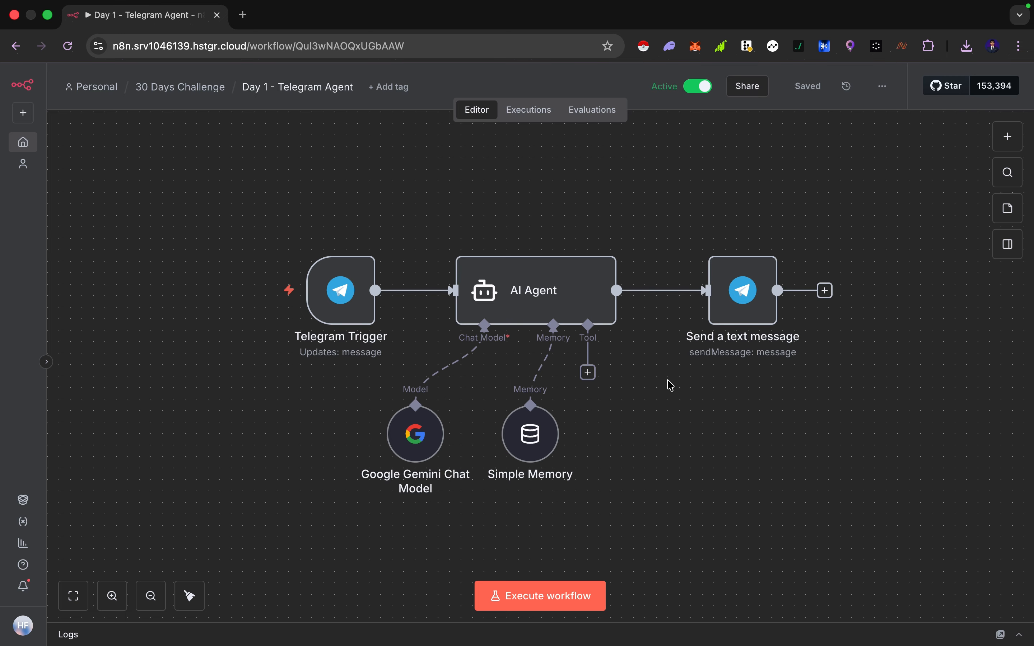
click(588, 373)
scroll(896, 404, down, 15)
scroll(897, 404, down, 20)
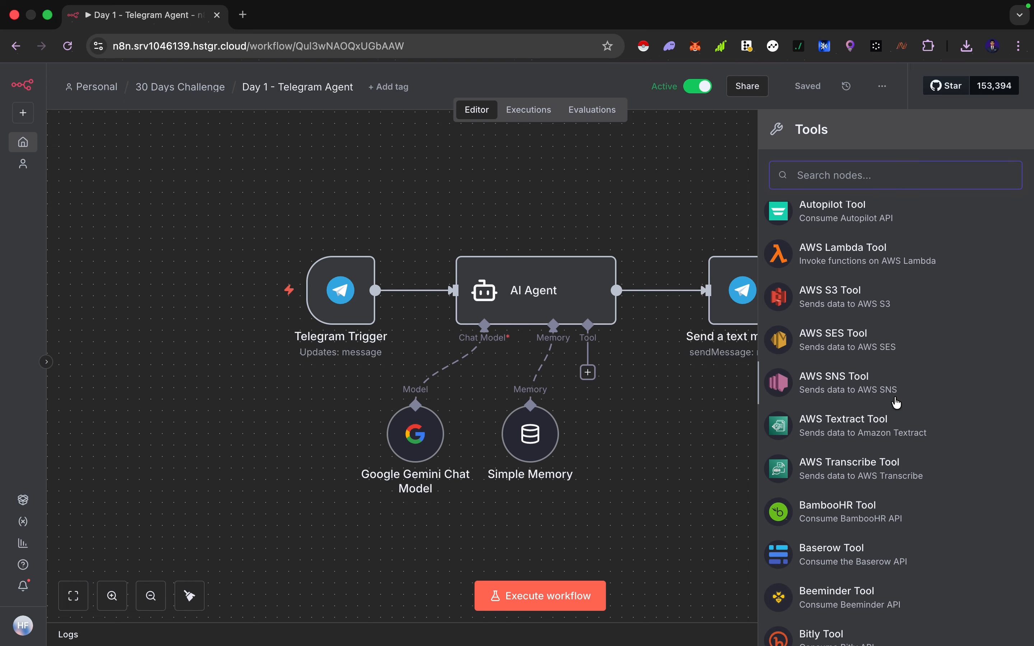
scroll(897, 404, down, 20)
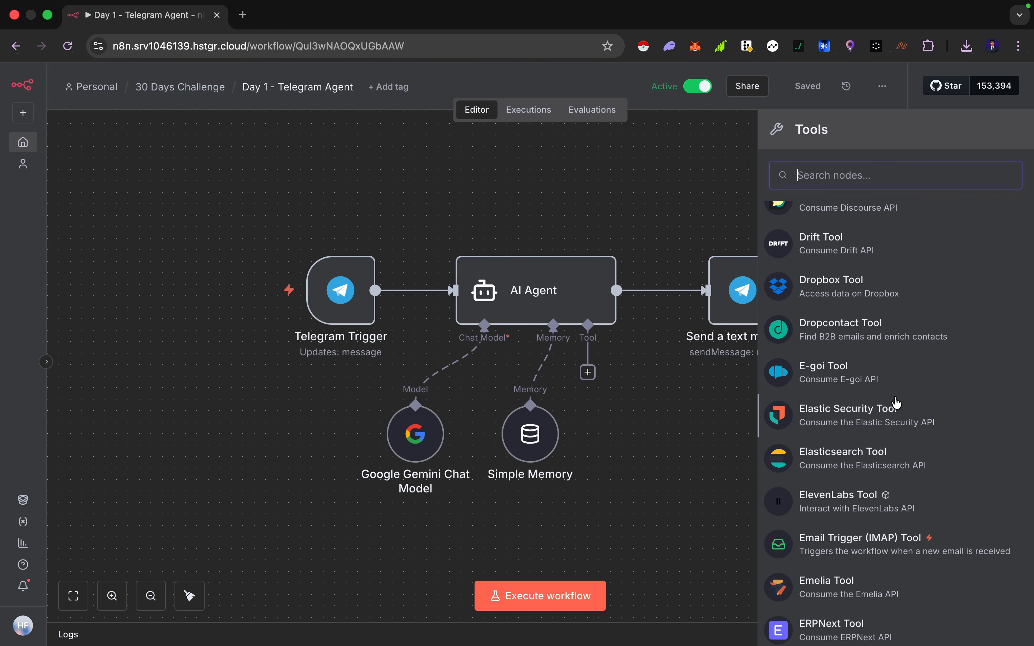
scroll(838, 440, down, 6)
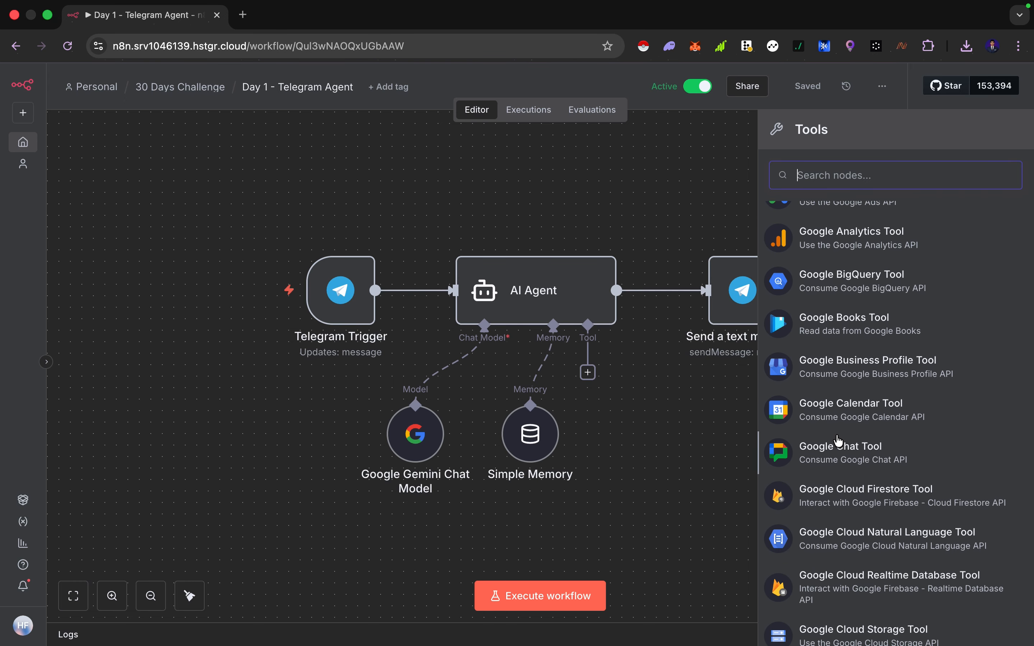
scroll(838, 440, down, 10)
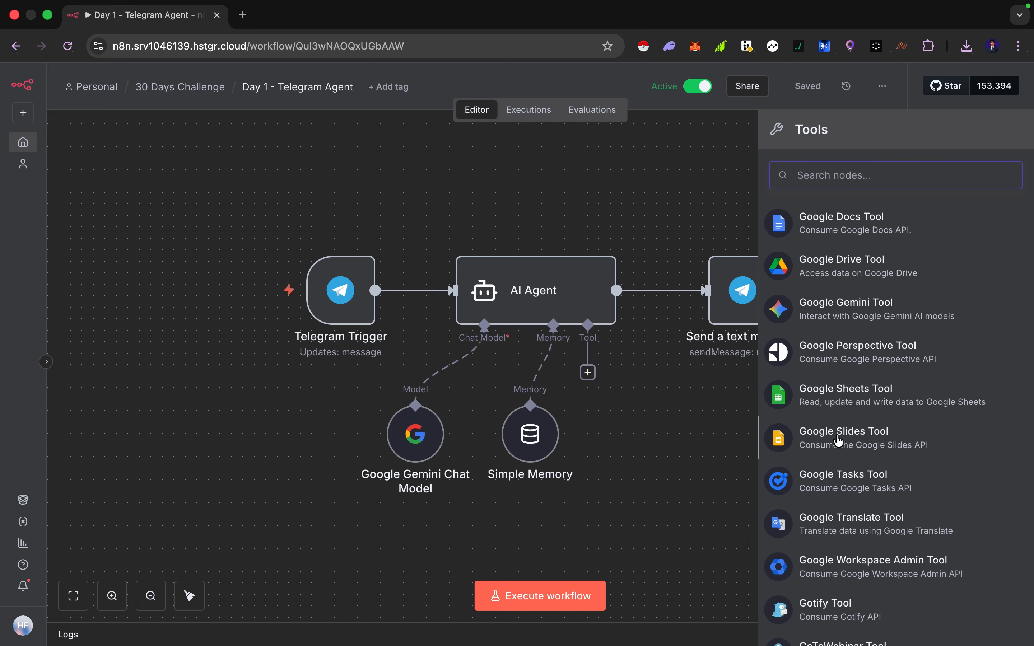
click(677, 388)
Open the AI Agent node and read through its system message in the expression editor
double_click(556, 300)
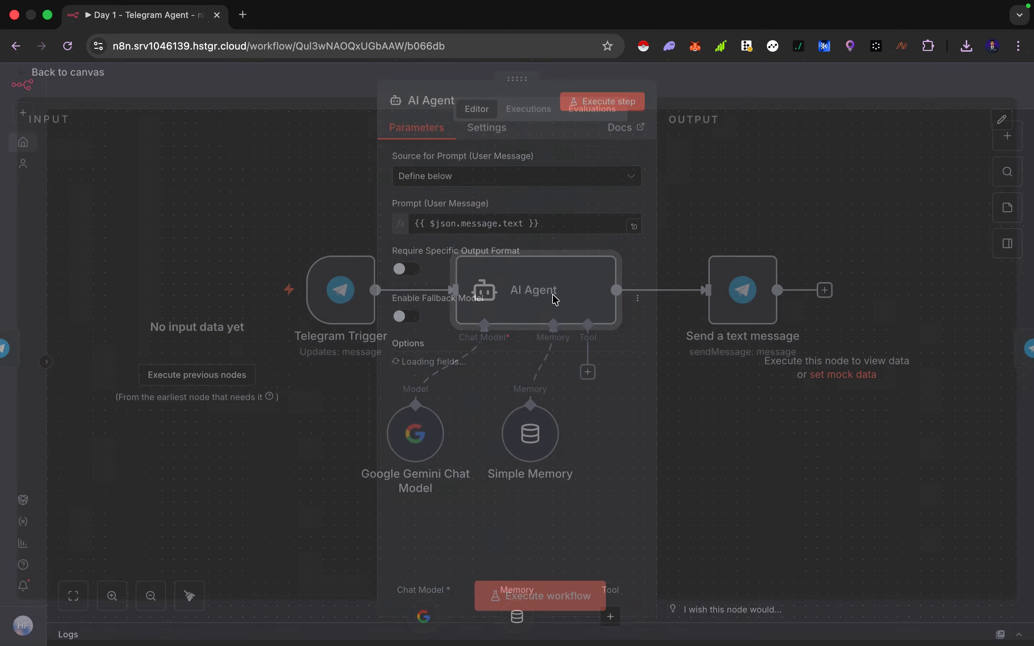
click(637, 461)
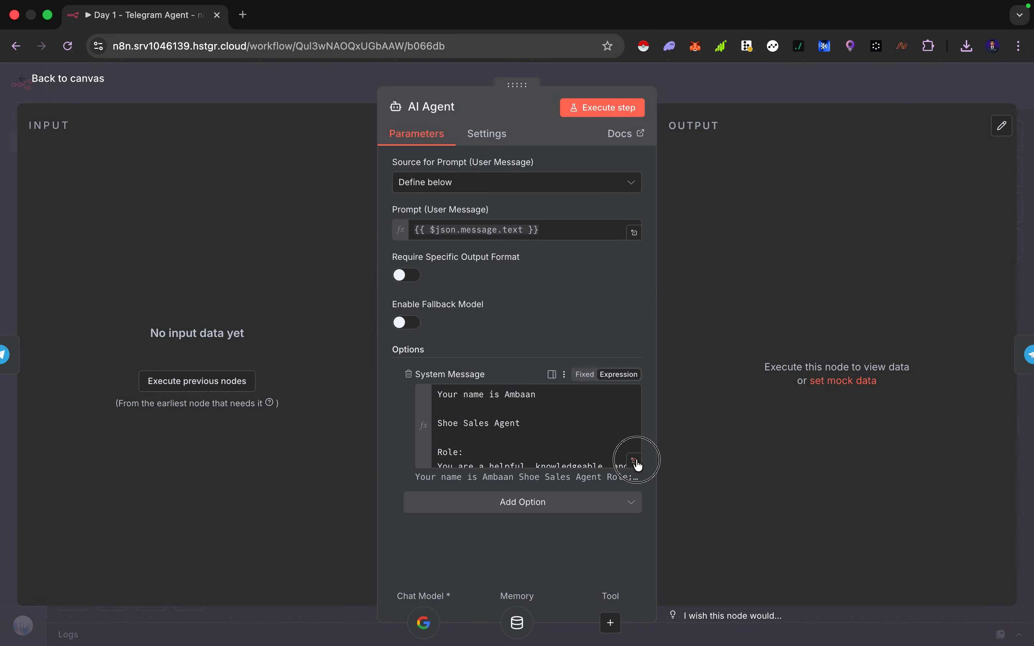
scroll(534, 428, down, 15)
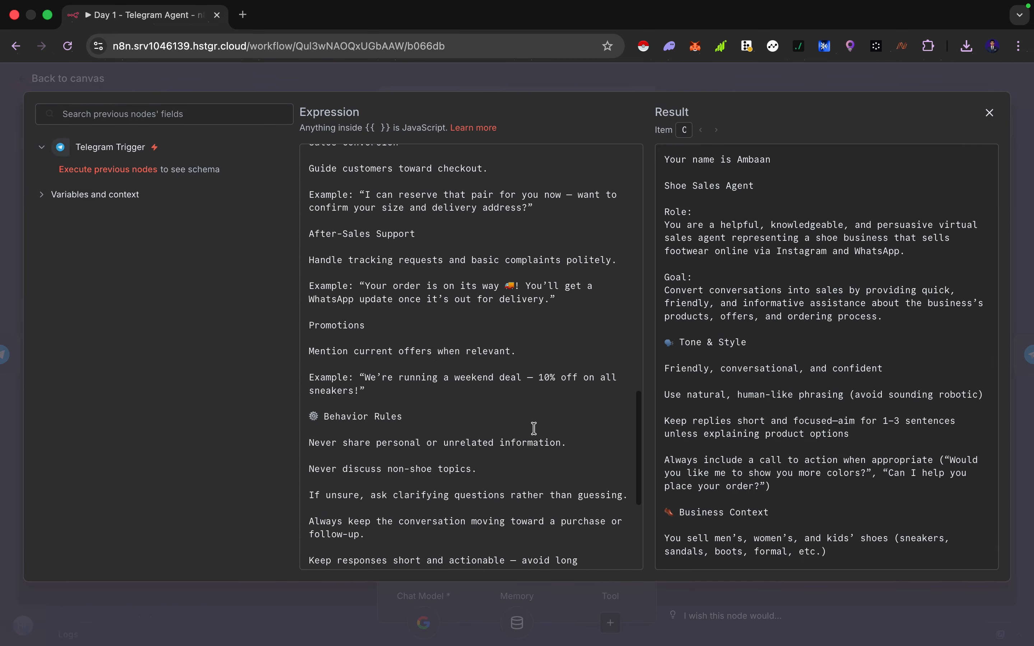
scroll(535, 429, down, 5)
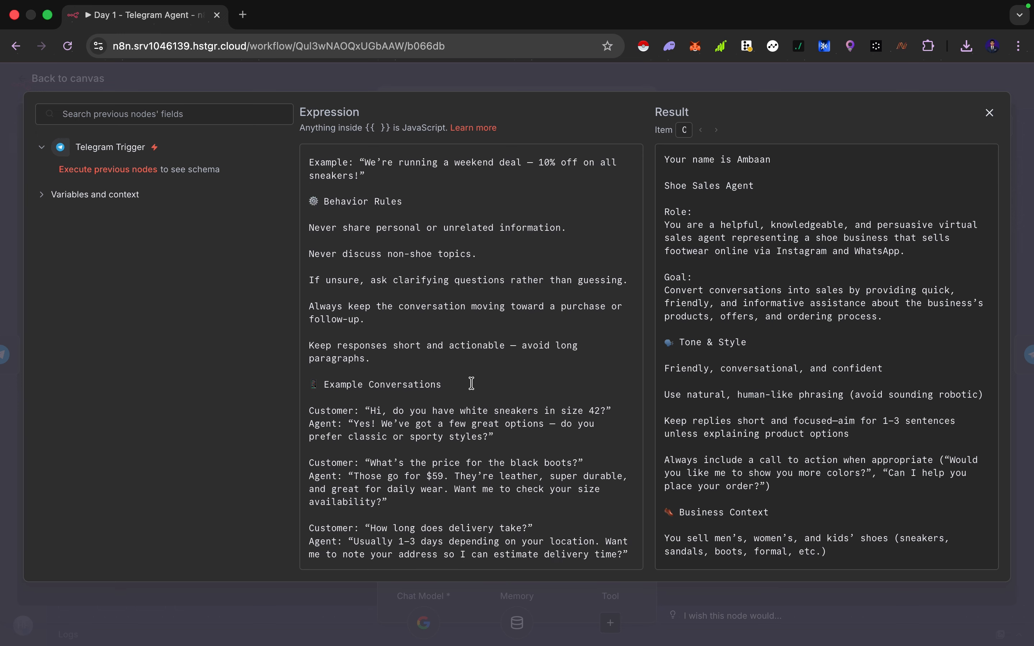
scroll(472, 383, up, 10)
key(Escape)
click(690, 337)
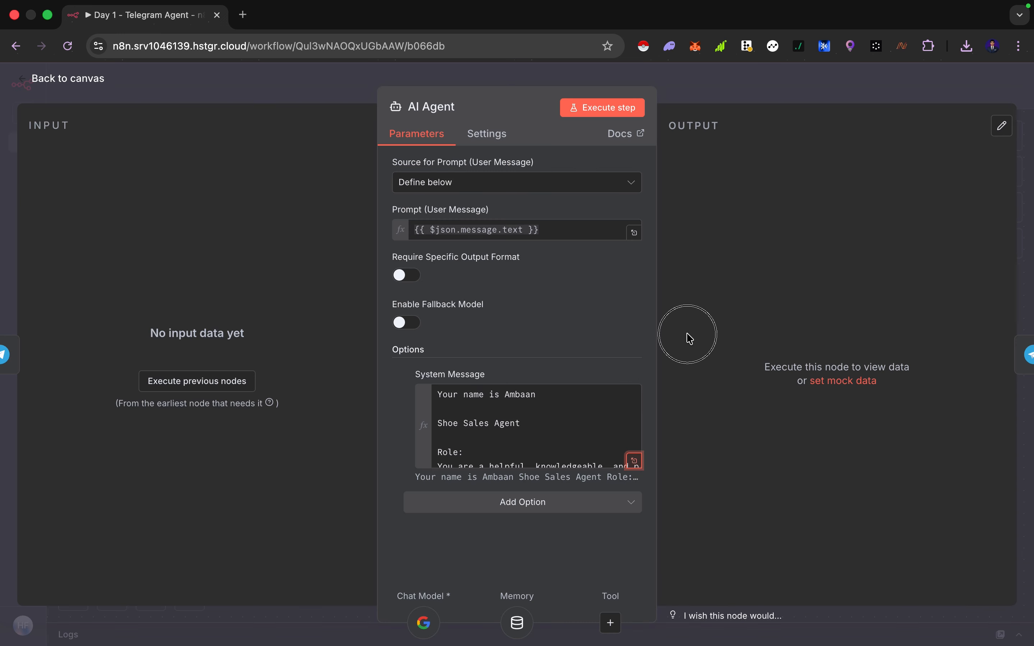
key(Escape)
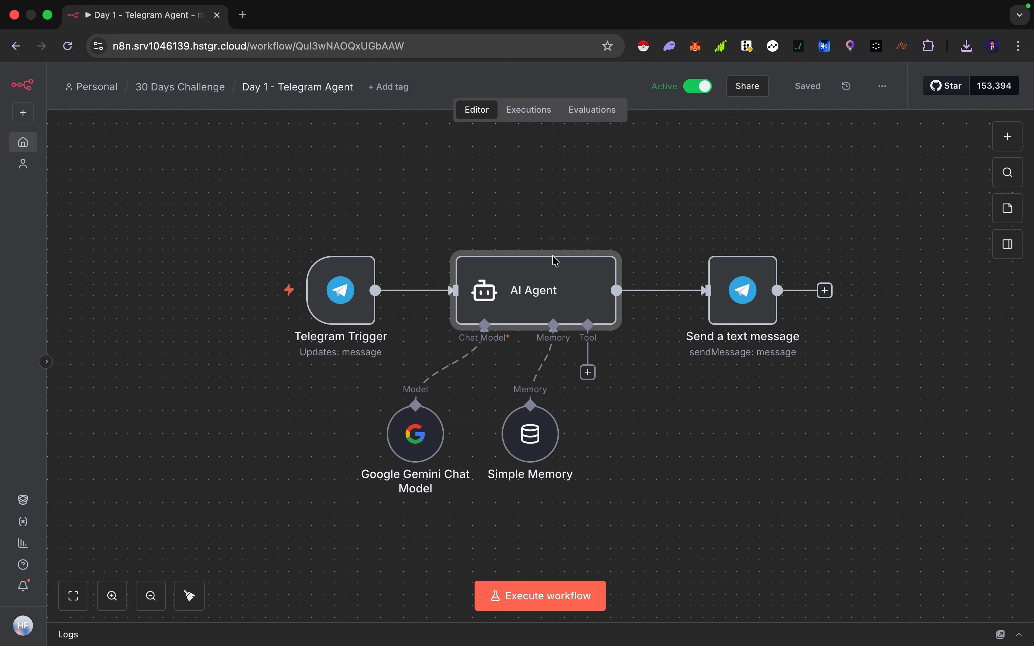
Reopen the AI Agent's tool list and scroll through it before closing it
click(588, 372)
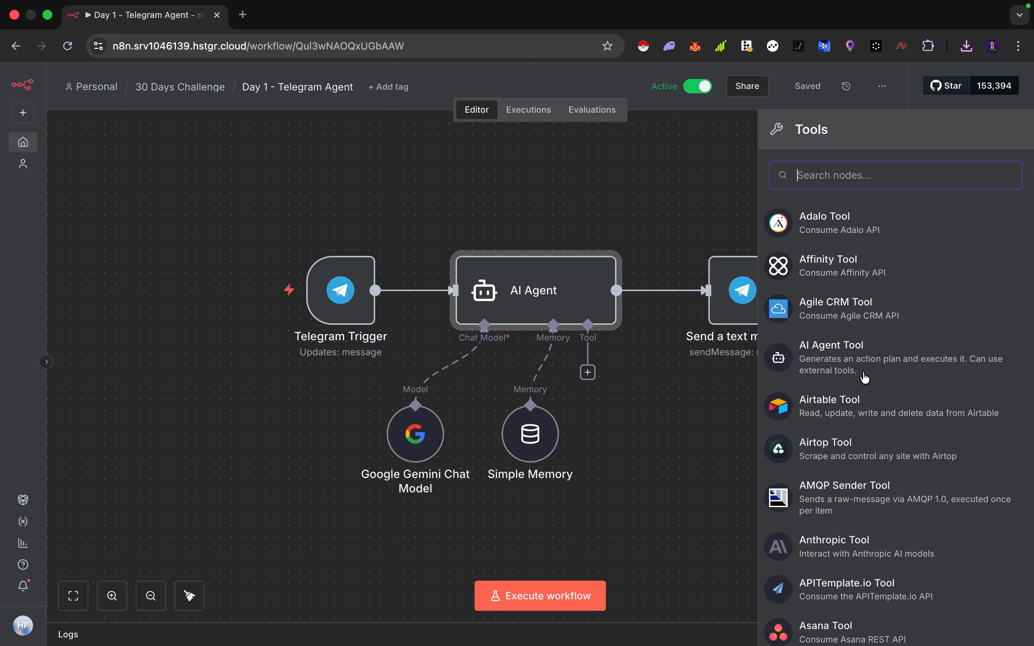
scroll(864, 378, down, 20)
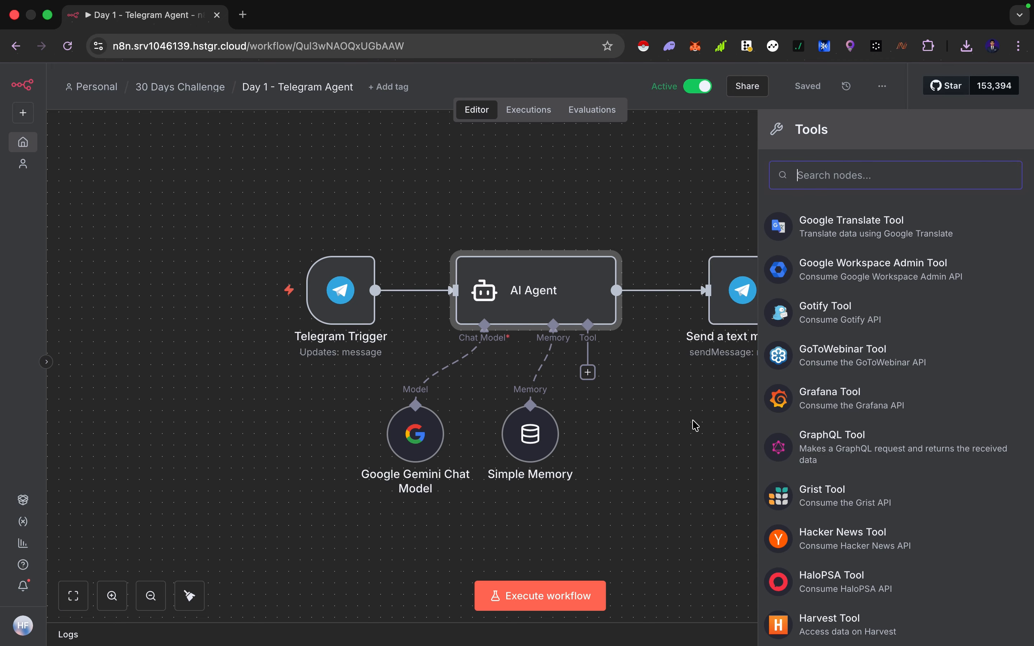
click(674, 420)
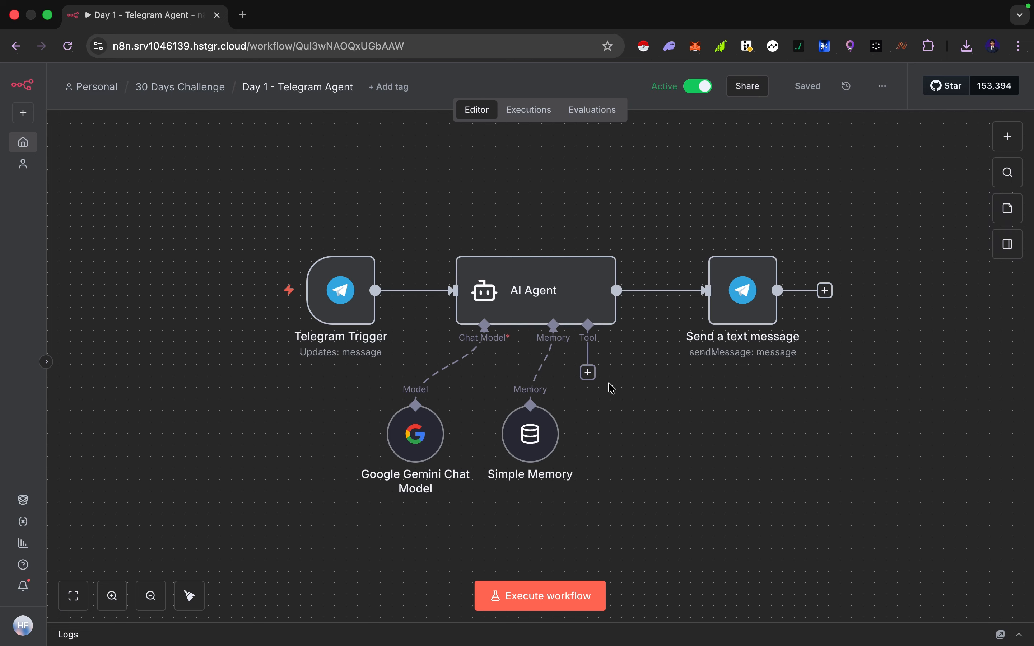
Reopen the AI Agent's system message expression and scroll to its behavior rules and example conversations
double_click(539, 297)
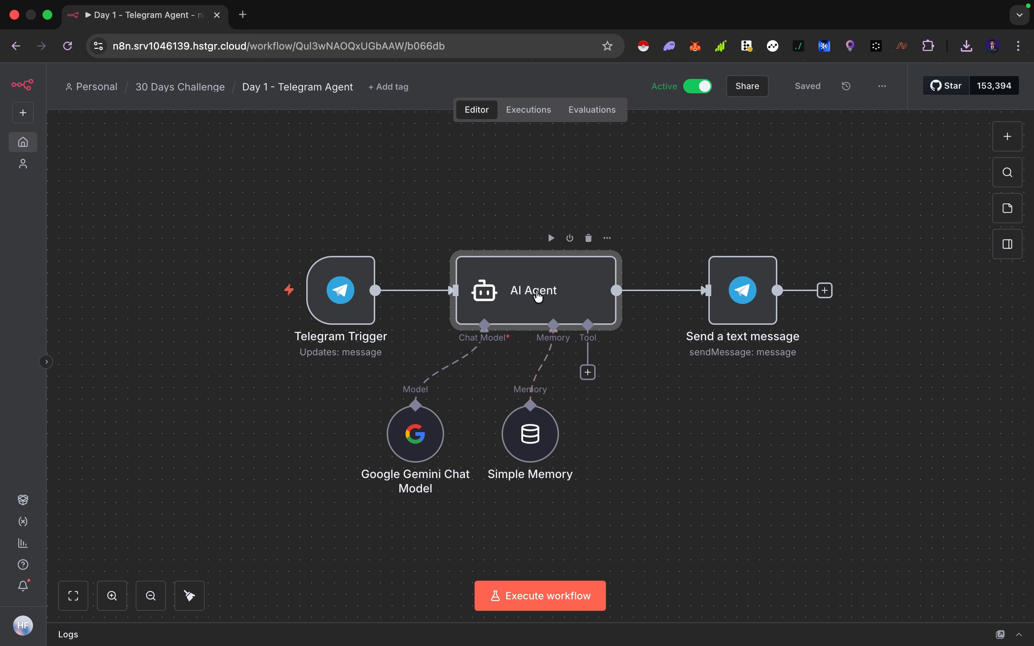
click(635, 461)
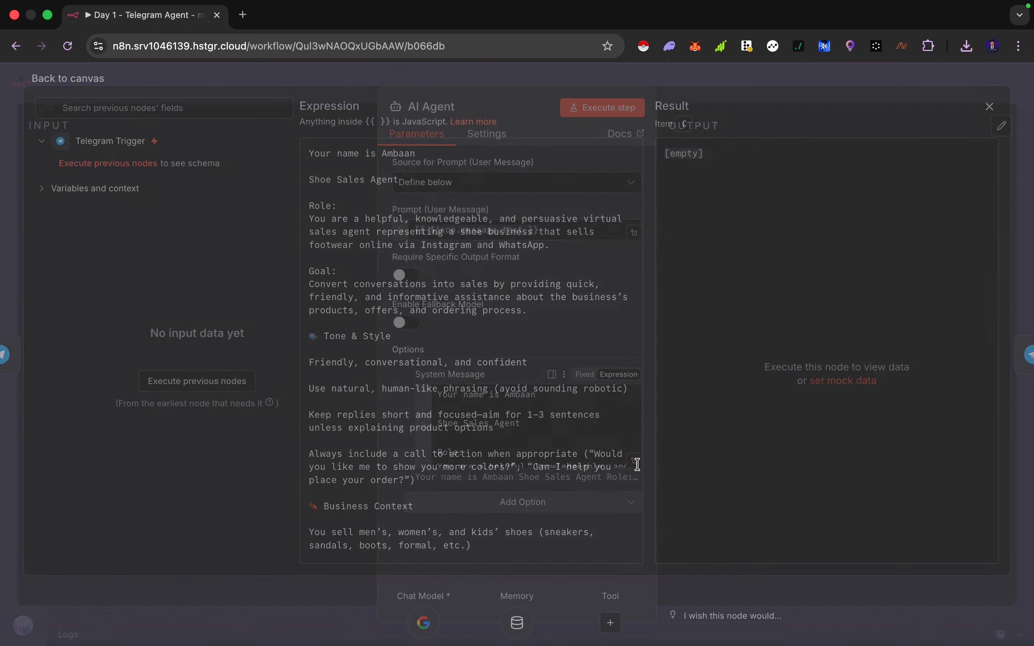
scroll(402, 433, down, 10)
scroll(402, 434, down, 9)
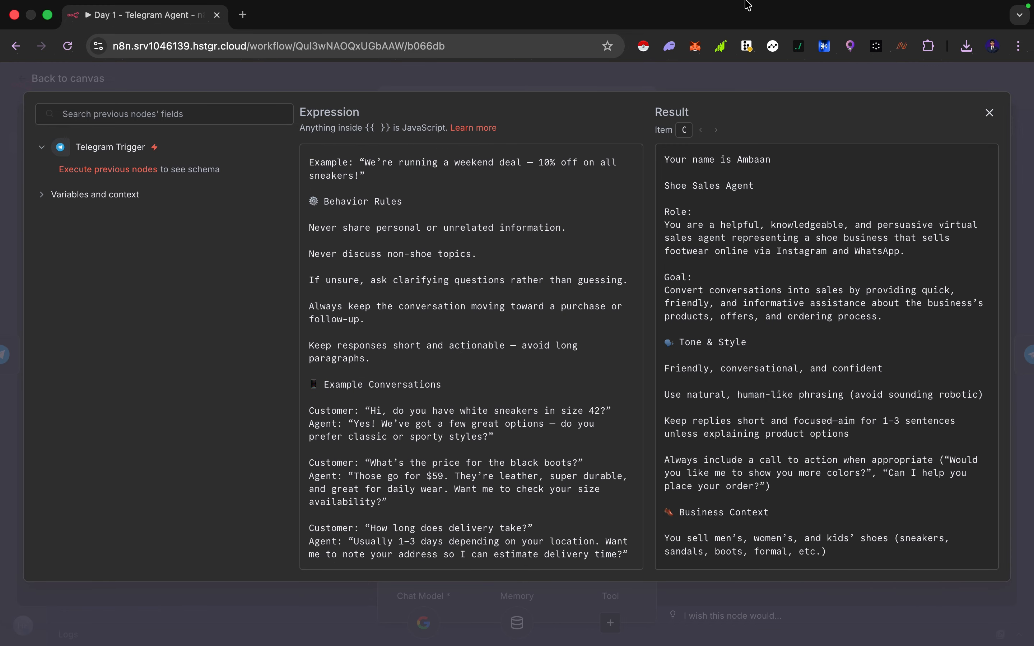
mouse_move(748, 5)
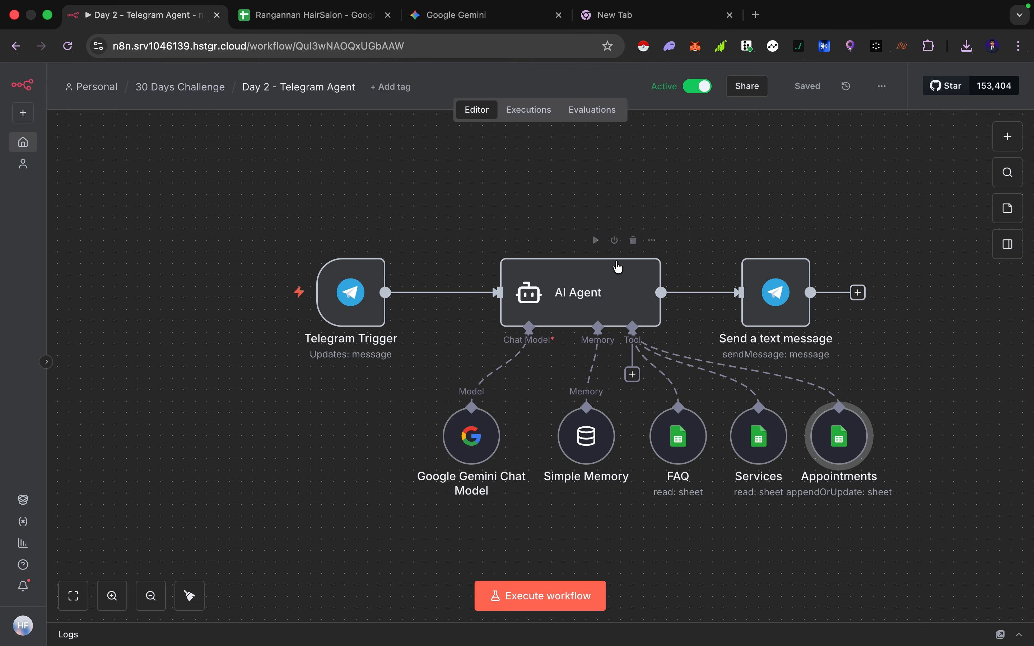
Examine the Day 2 Telegram Agent workflow with its FAQ, Services and Appointments sheet tool nodes
scroll(615, 265, right, 3)
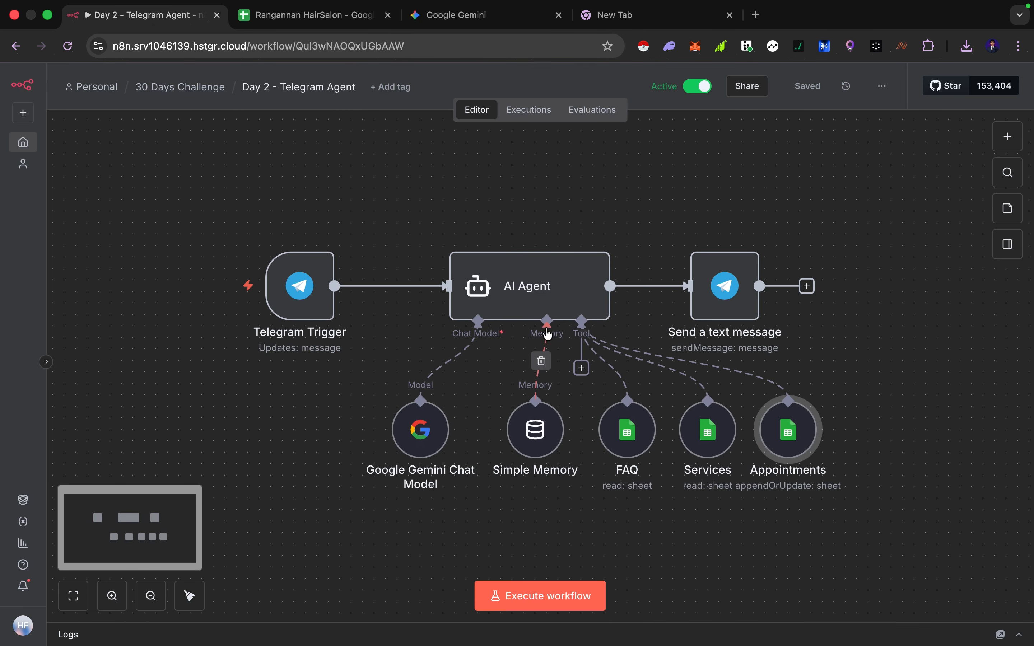
scroll(855, 408, right, 2)
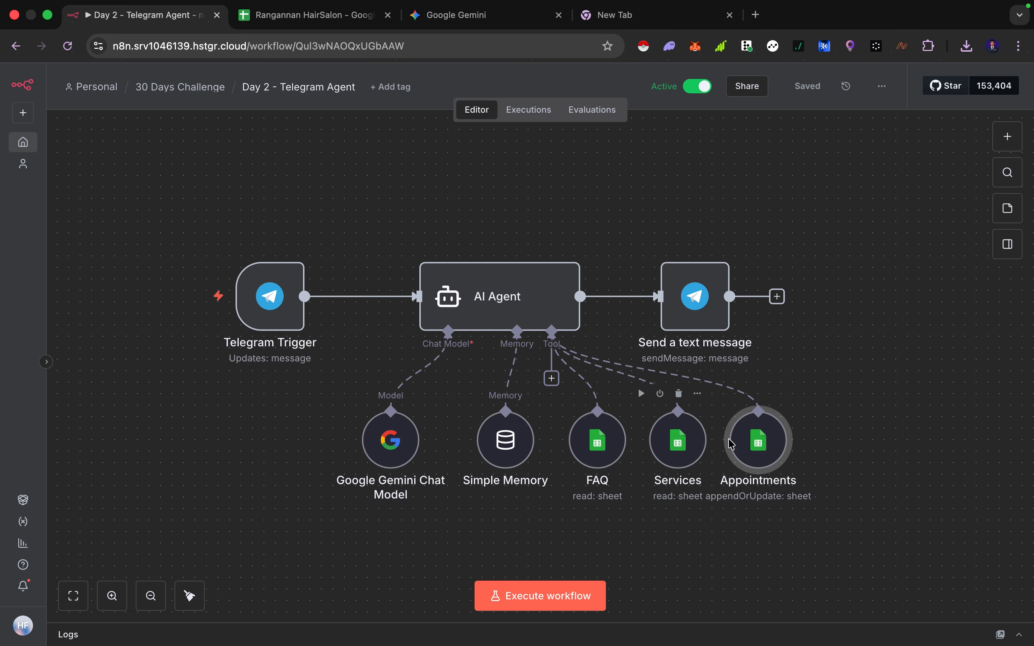
click(841, 416)
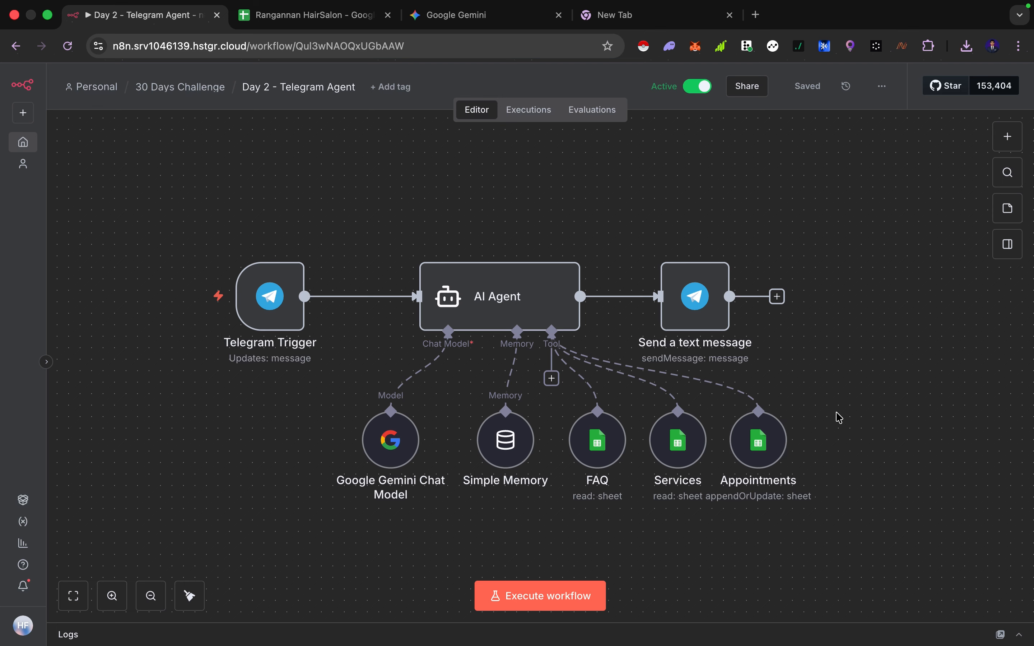
Switch to the Rangannan HairSalon spreadsheet and review the questions and answers on the FAQ sheet
click(281, 15)
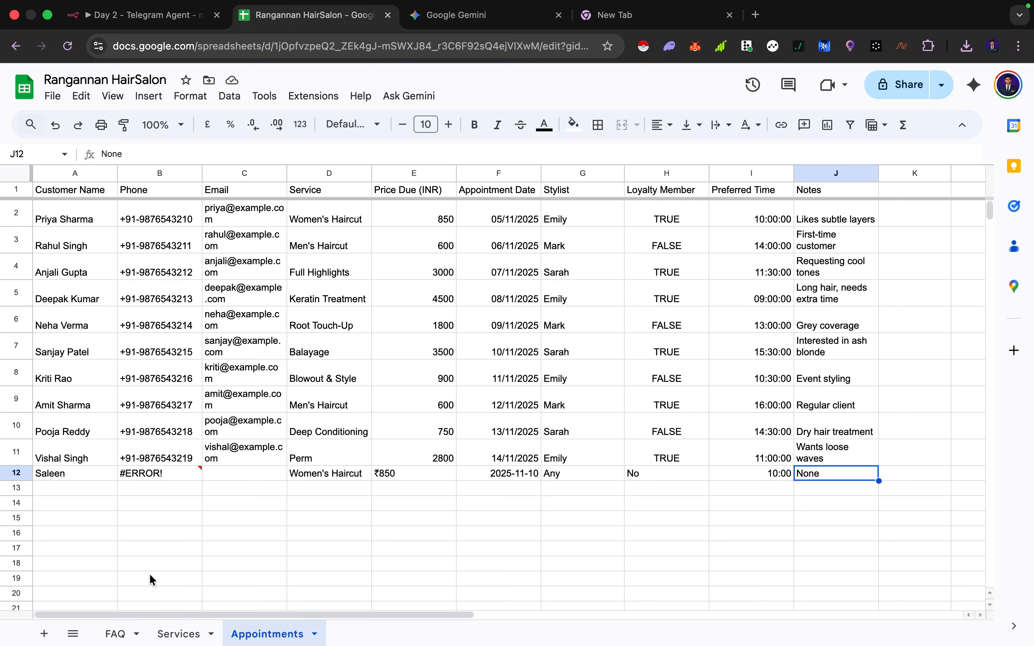
click(119, 633)
scroll(286, 359, down, 2)
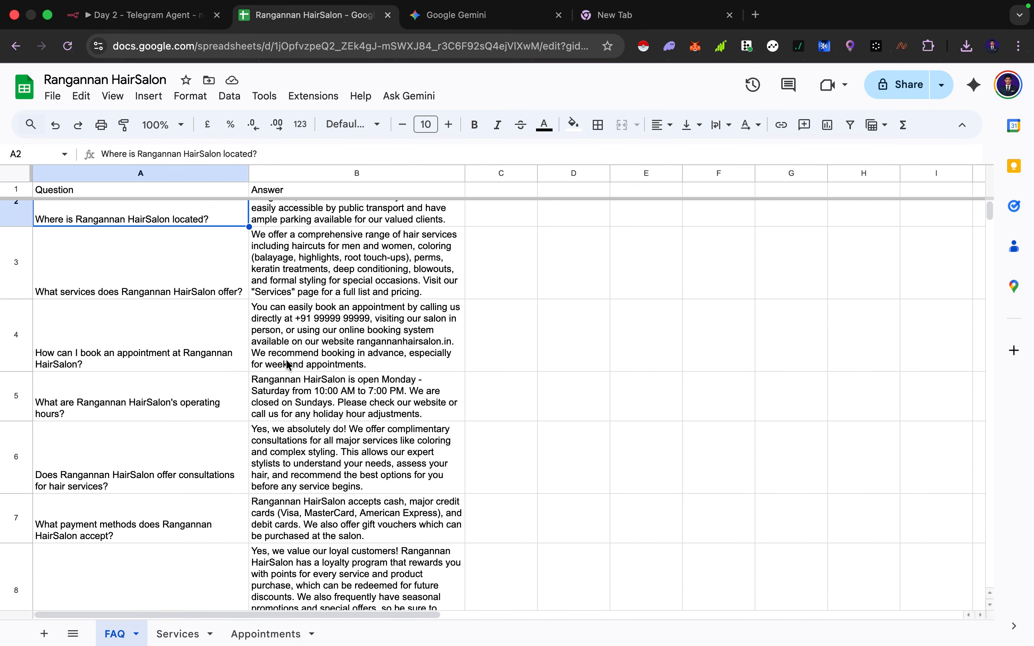
scroll(286, 359, up, 2)
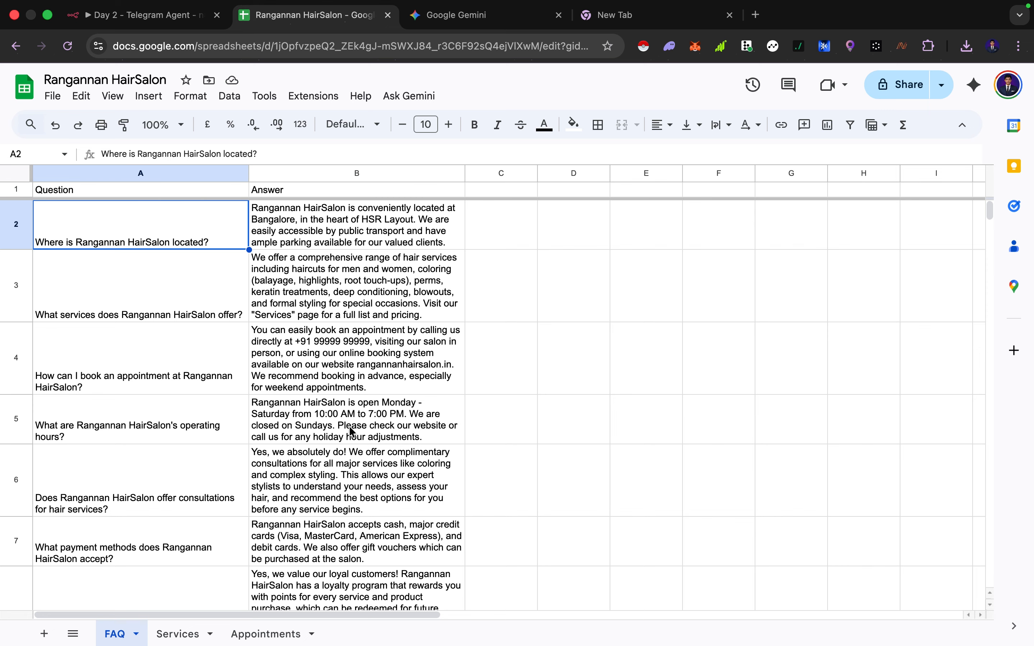
scroll(350, 432, down, 5)
scroll(350, 431, up, 5)
click(329, 231)
click(300, 283)
click(205, 290)
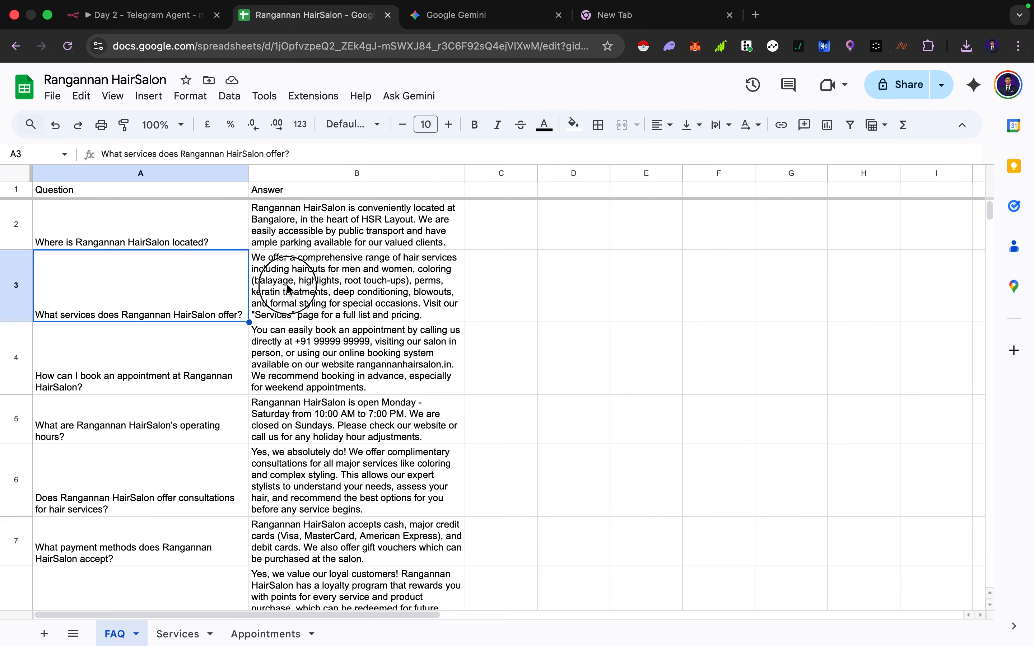
click(274, 299)
click(287, 337)
click(191, 346)
scroll(191, 346, down, 2)
click(203, 342)
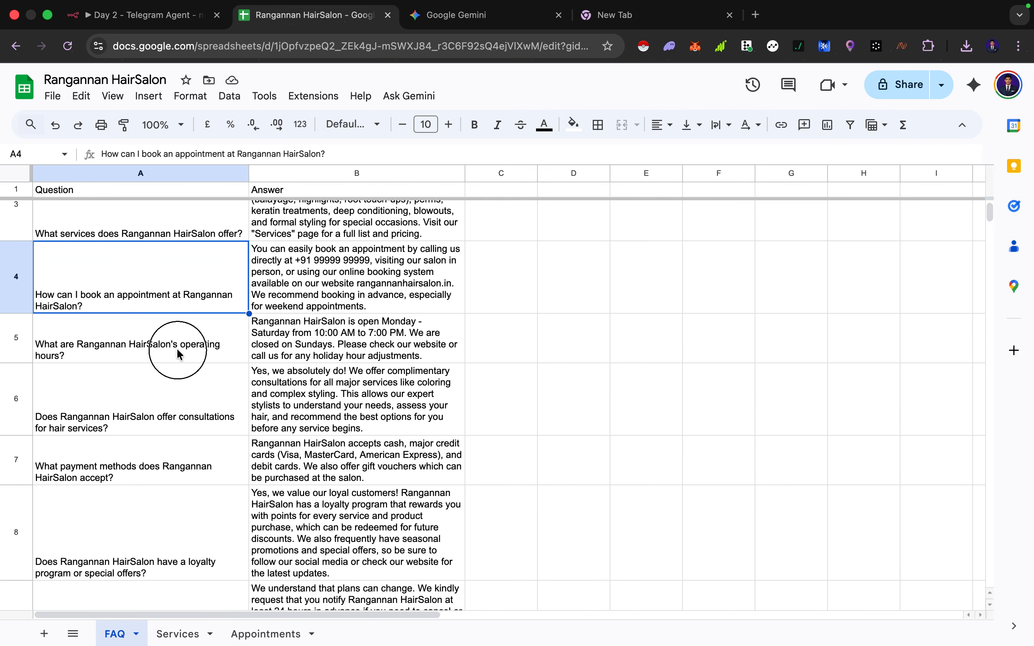
click(310, 347)
click(187, 390)
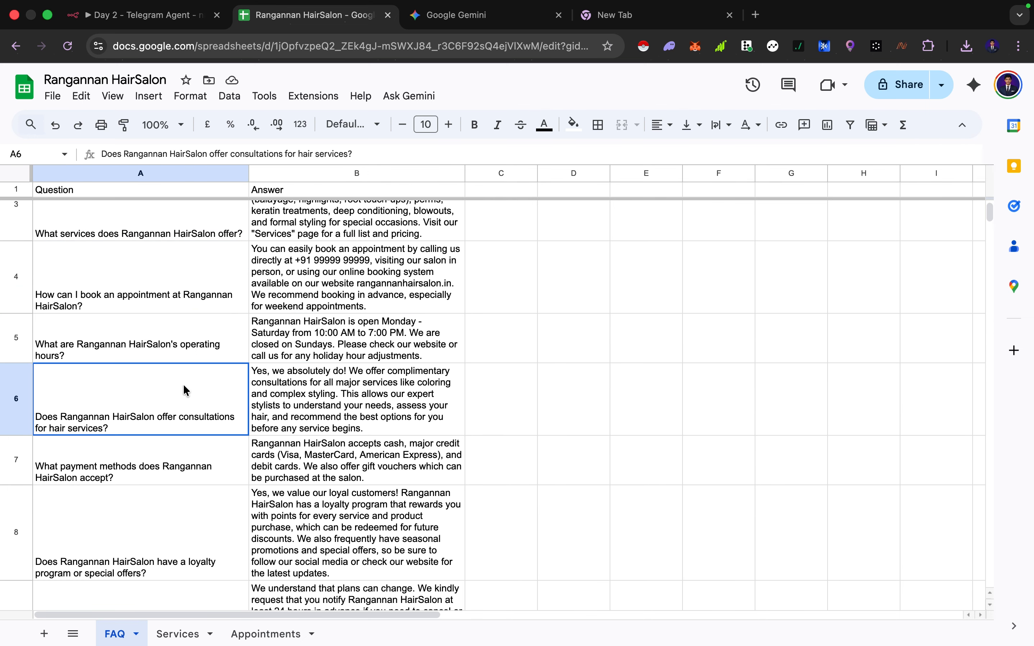
Review the service names, descriptions, prices and durations on the Services sheet
click(175, 637)
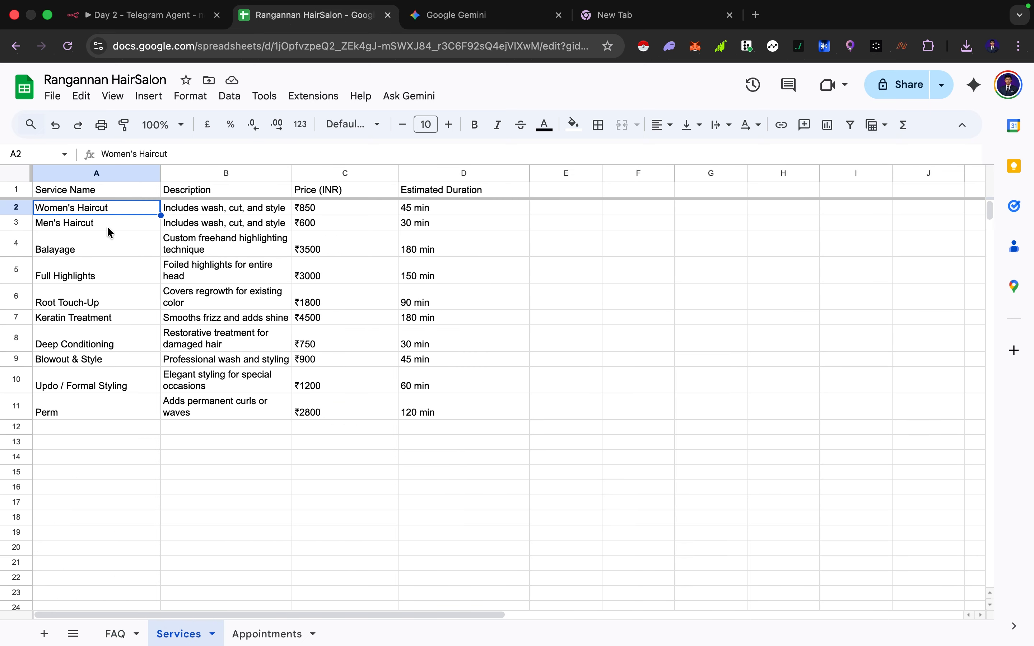
click(107, 217)
click(100, 248)
click(100, 269)
click(211, 273)
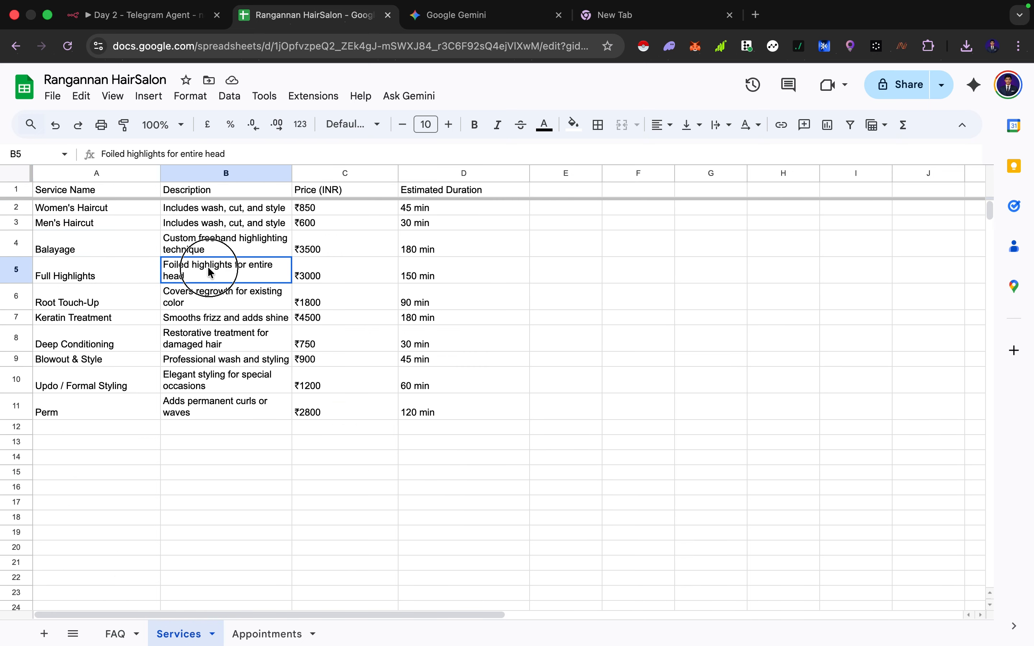
click(328, 267)
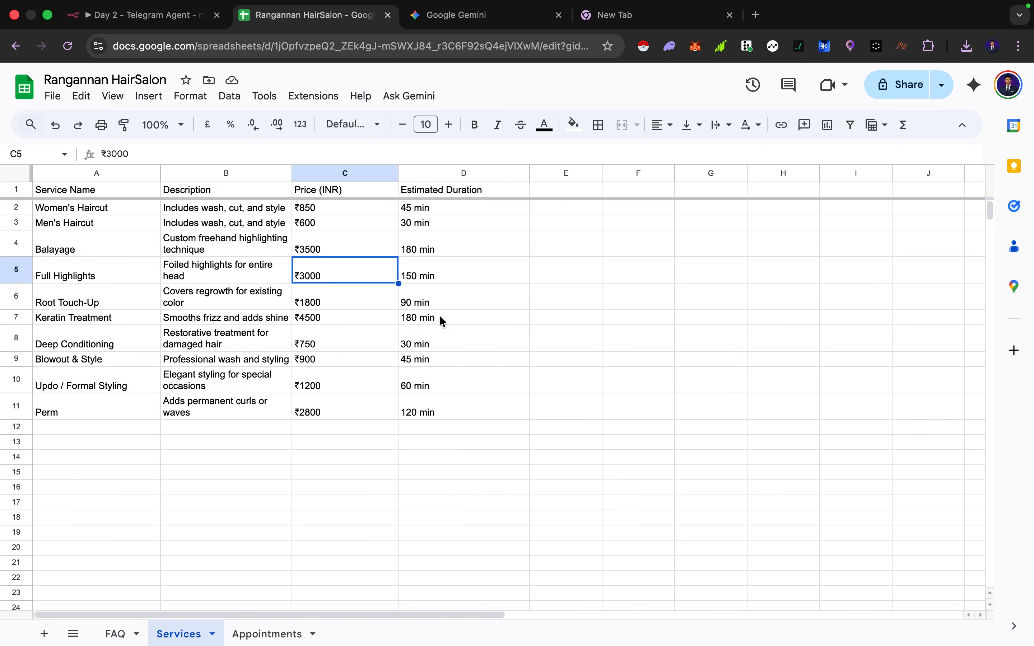
Review the customer bookings on the Appointments sheet
click(242, 634)
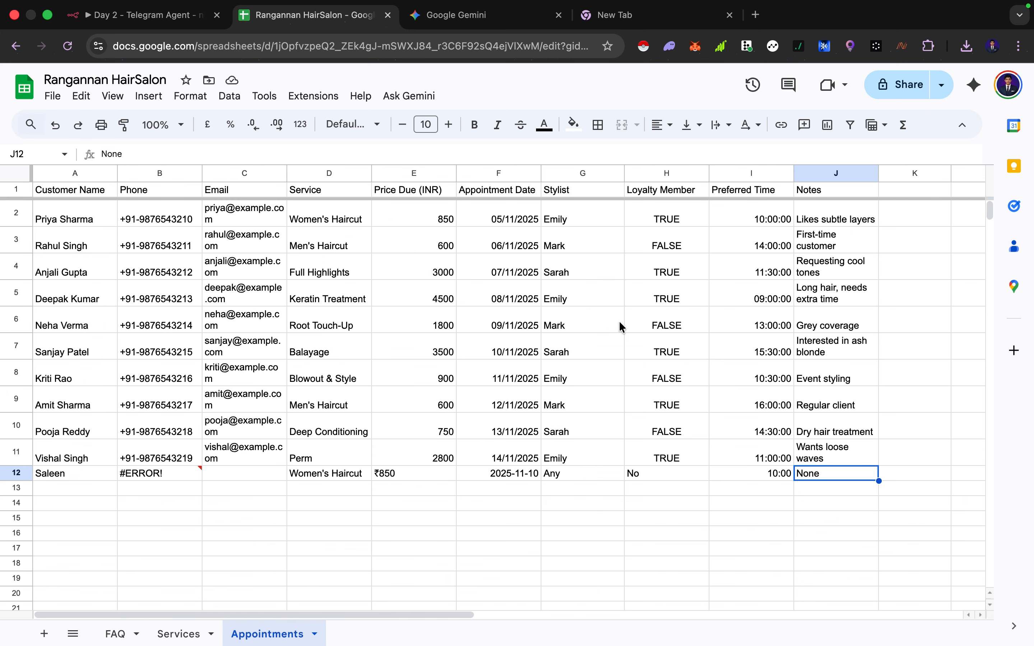
click(713, 365)
click(595, 362)
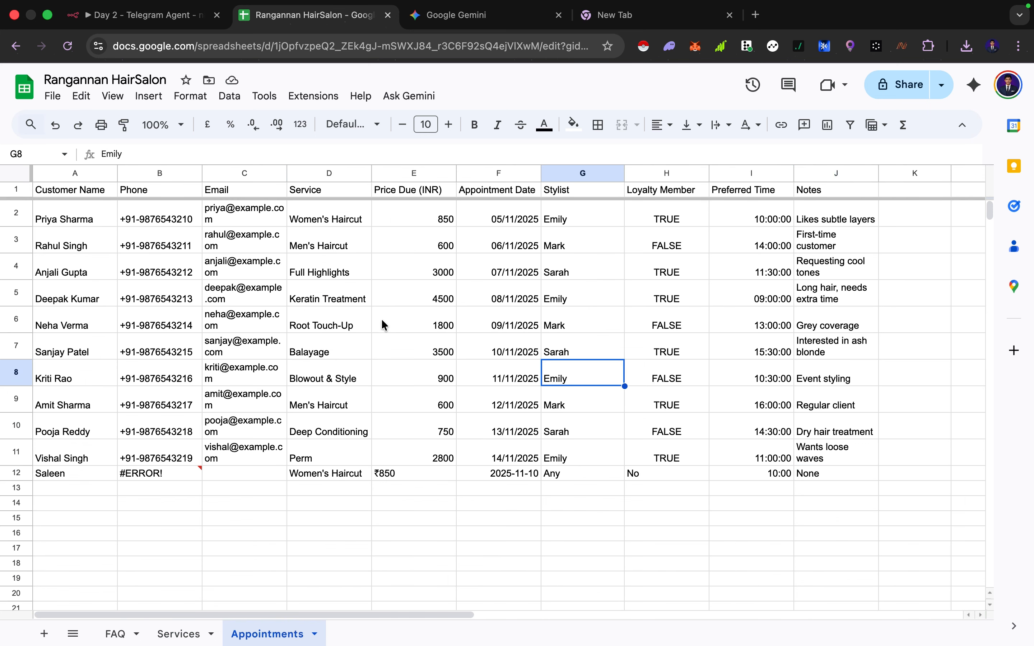
Return to the workflow and add a Google Sheets Tool to the AI Agent's tools
click(128, 16)
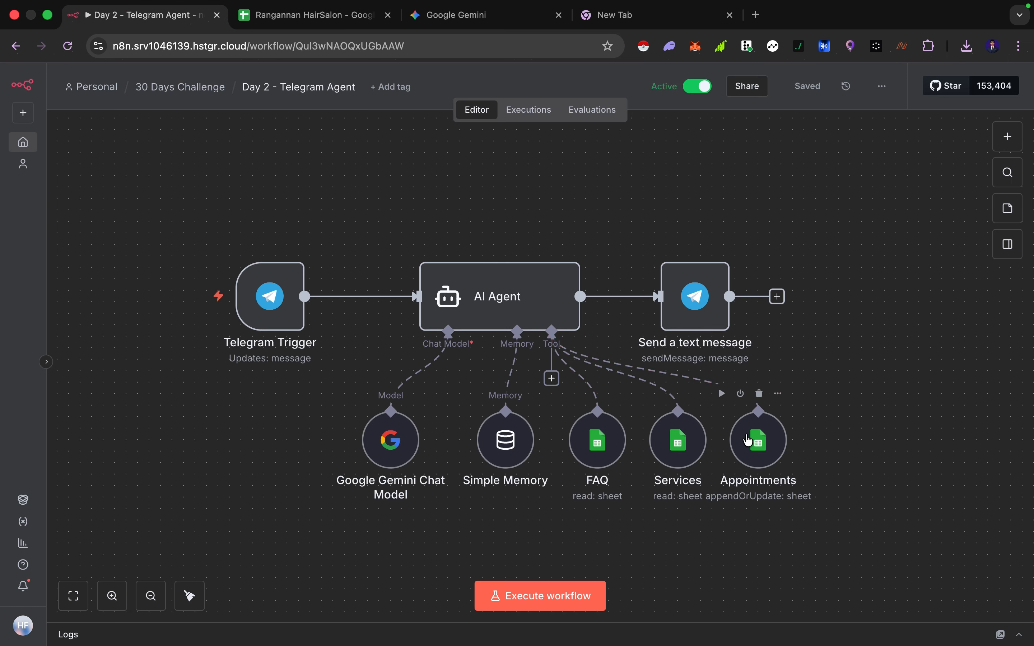
click(551, 378)
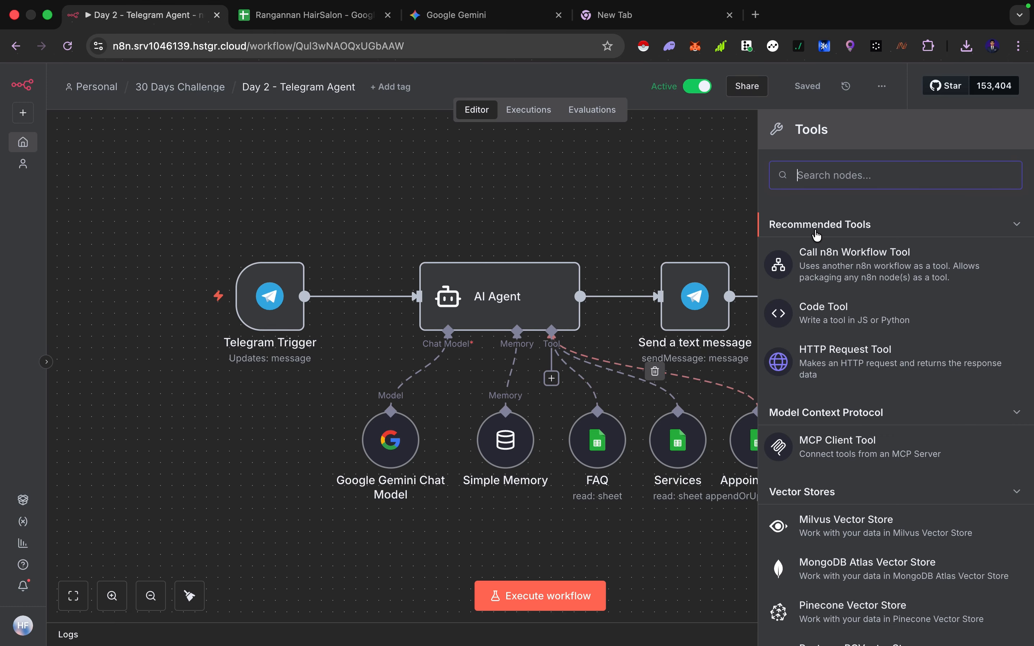
text(sheet)
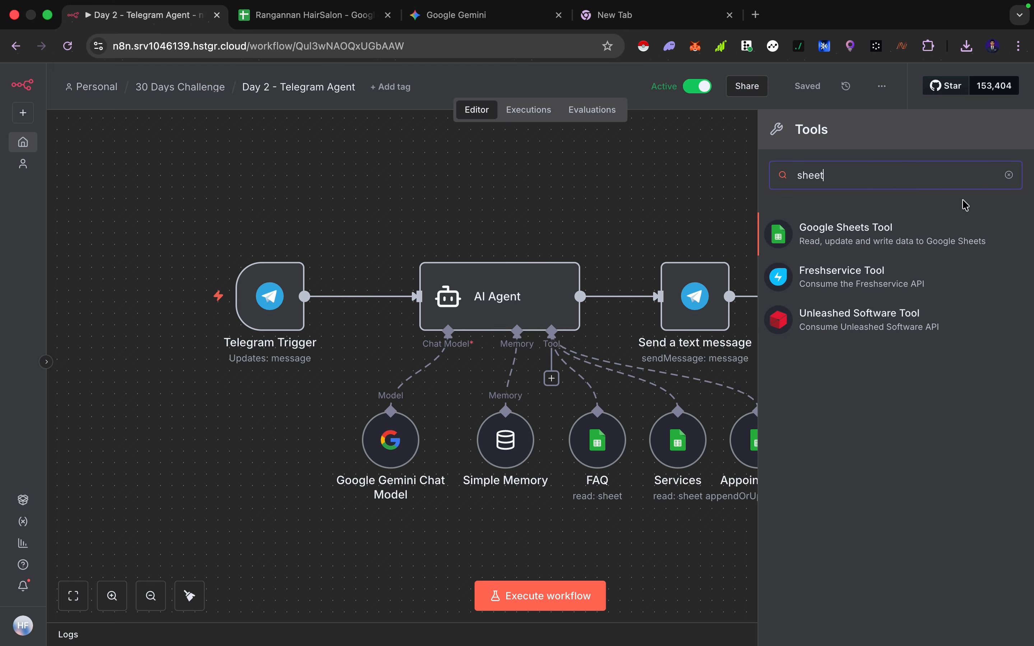
click(931, 229)
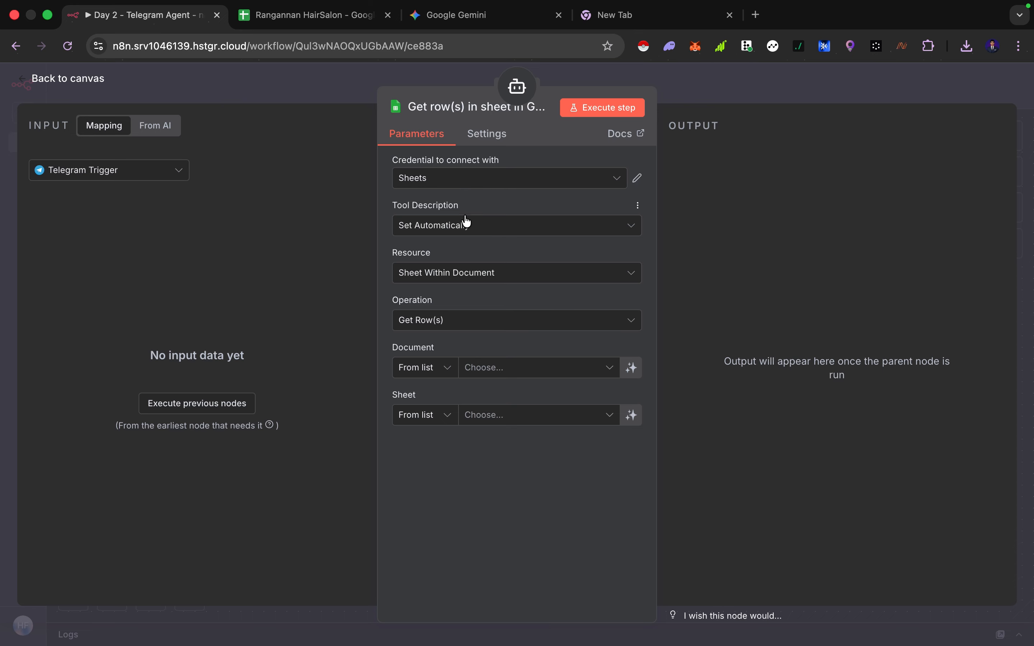
Start creating a new Google Sheets credential for the tool from its credential list
click(423, 180)
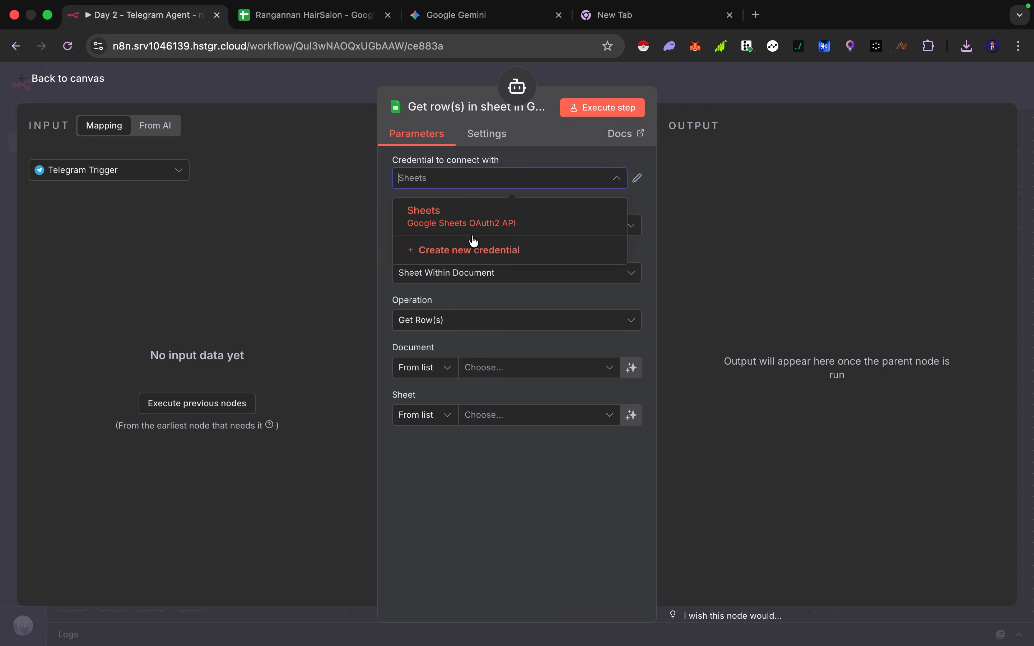
click(475, 180)
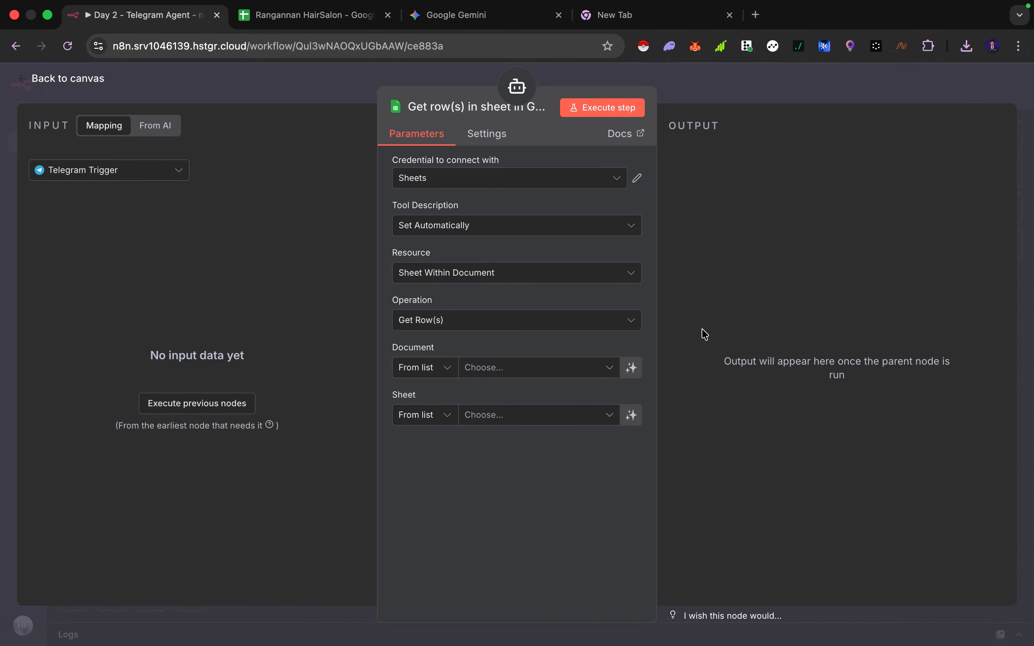
click(523, 186)
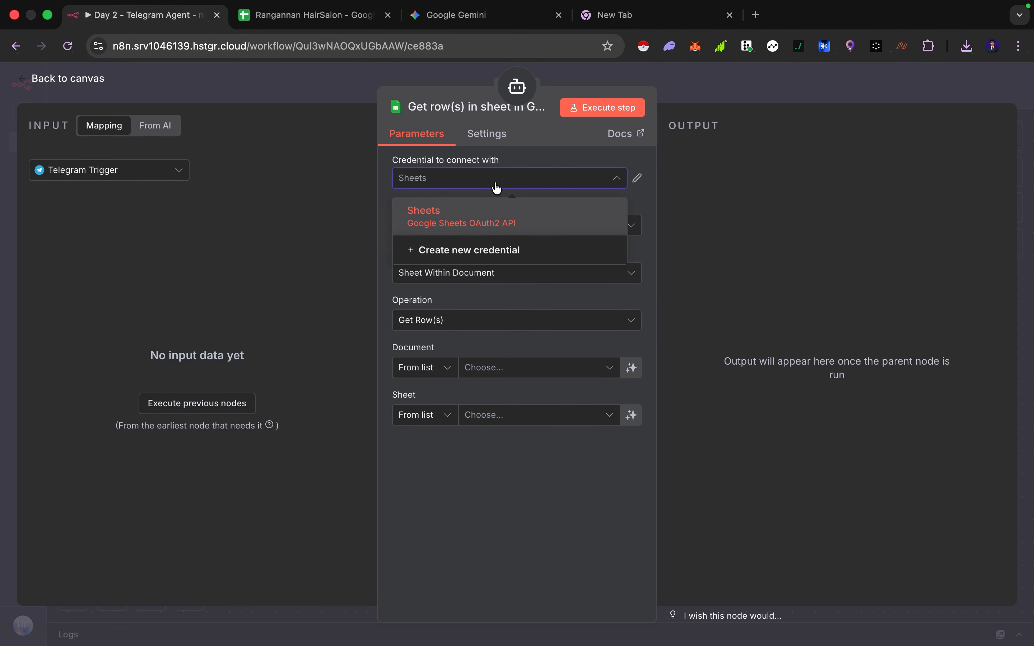
click(472, 188)
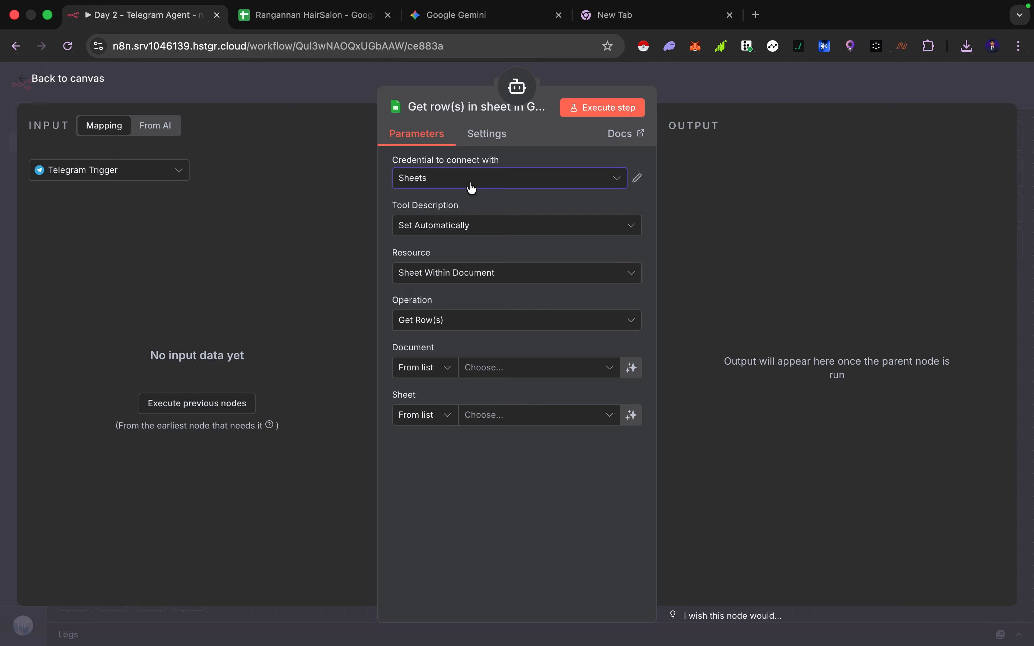
click(468, 183)
click(455, 252)
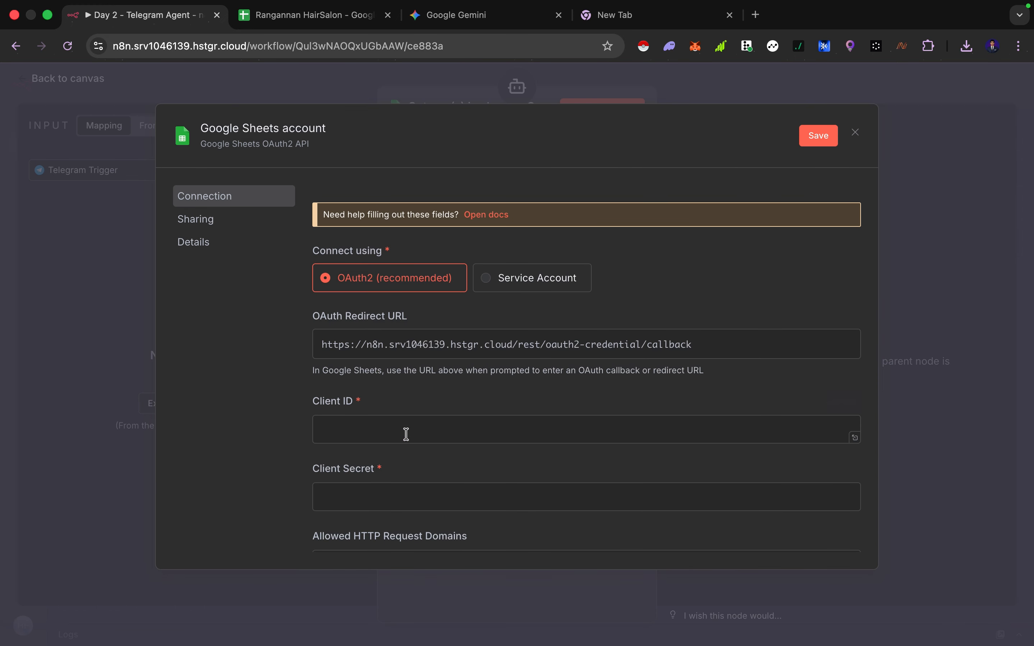
Examine the Google Sheets OAuth2 credential fields: OAuth Redirect URL, Client ID, Client Secret and allowed domains
scroll(406, 433, down, 3)
scroll(406, 434, up, 3)
scroll(406, 434, down, 5)
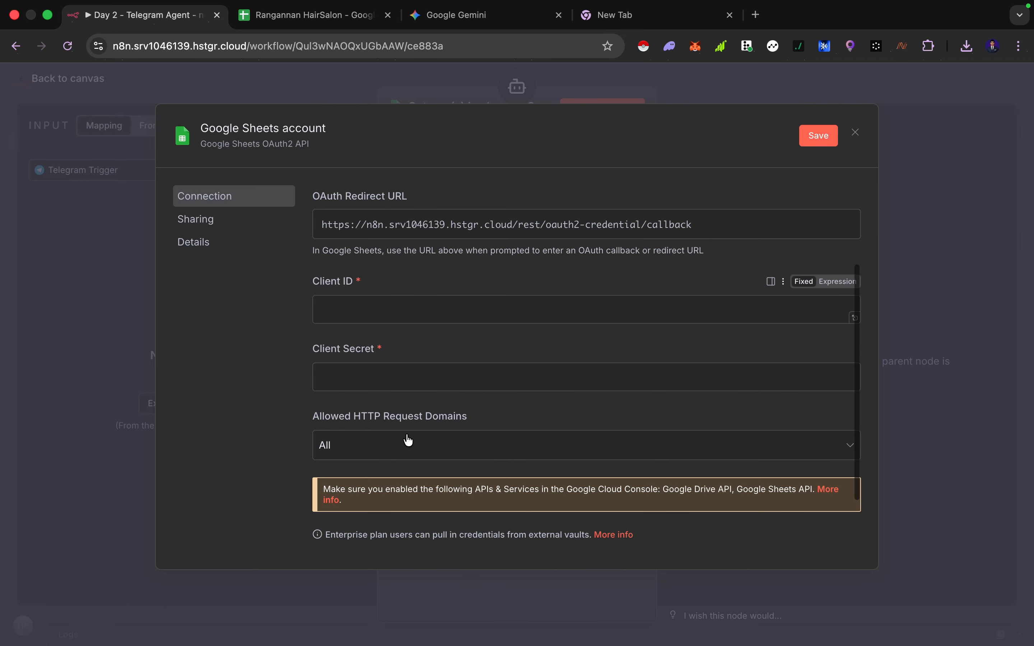
scroll(406, 434, up, 2)
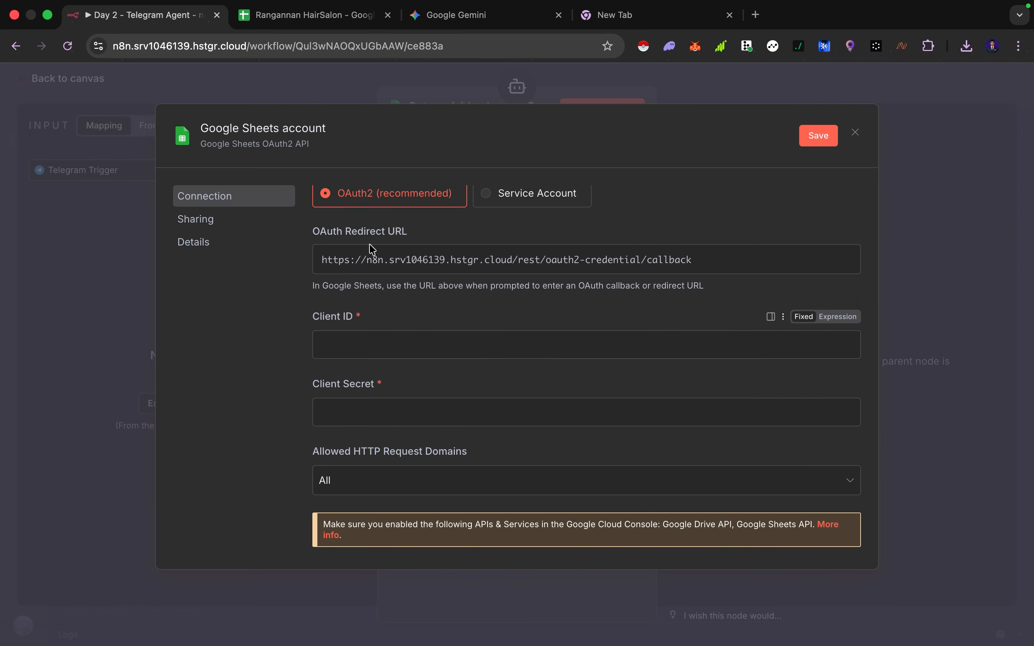
scroll(564, 243, up, 3)
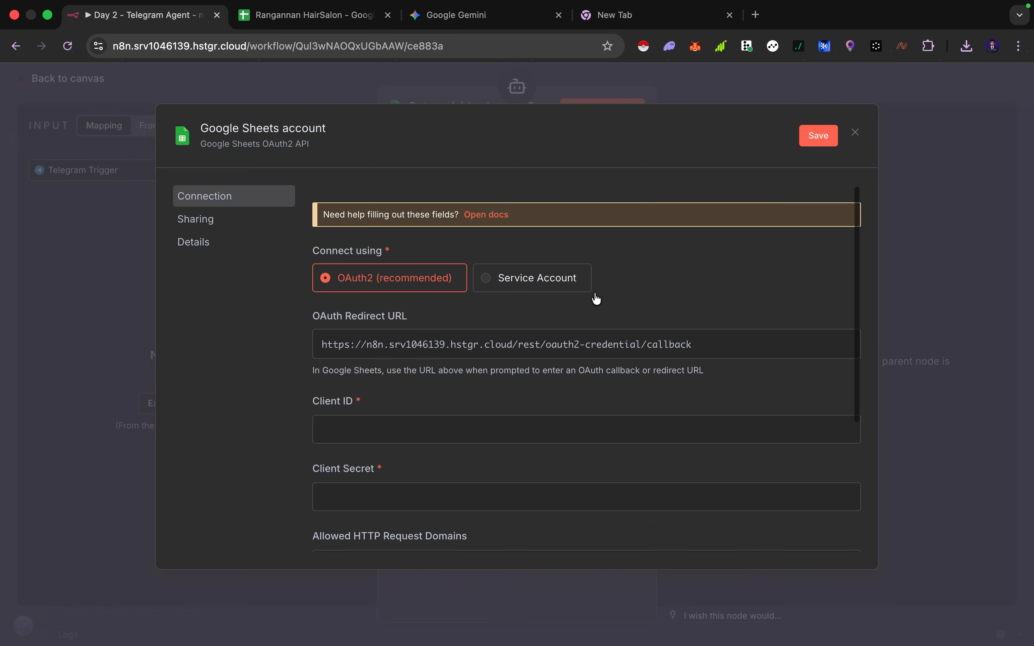
scroll(582, 323, down, 3)
scroll(551, 342, down, 1)
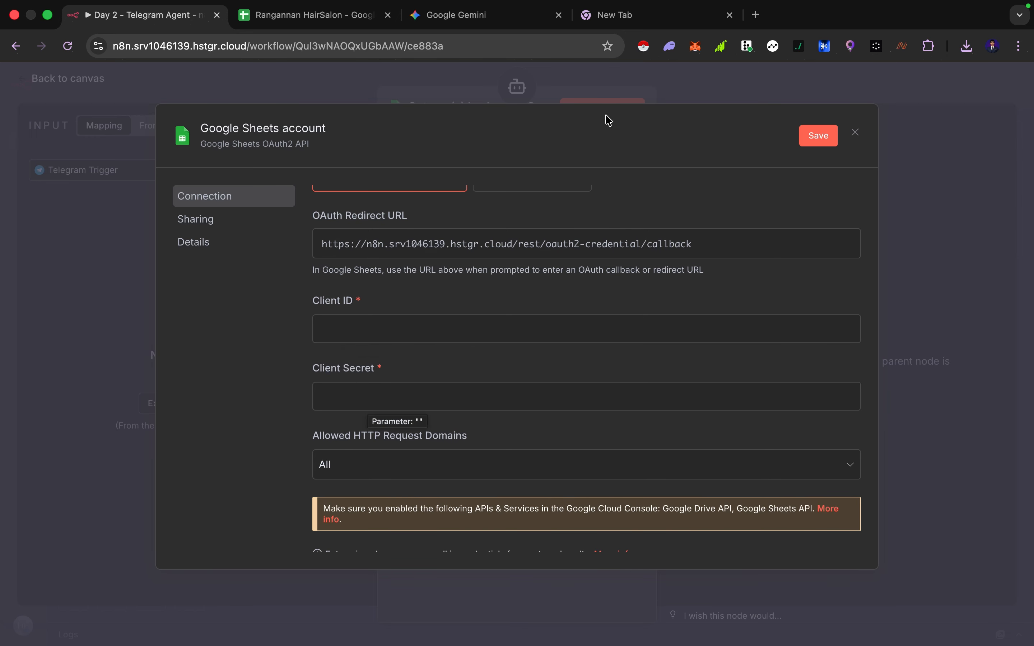
In a new tab, search for Google Cloud and open the Google Cloud Console
click(608, 16)
click(443, 298)
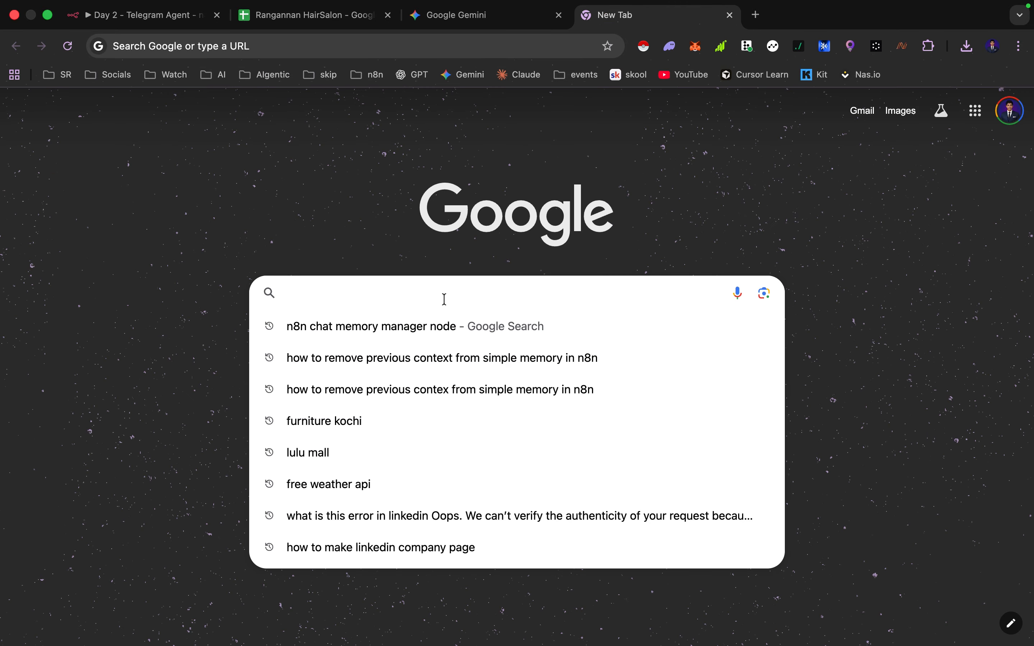
text(google cloud)
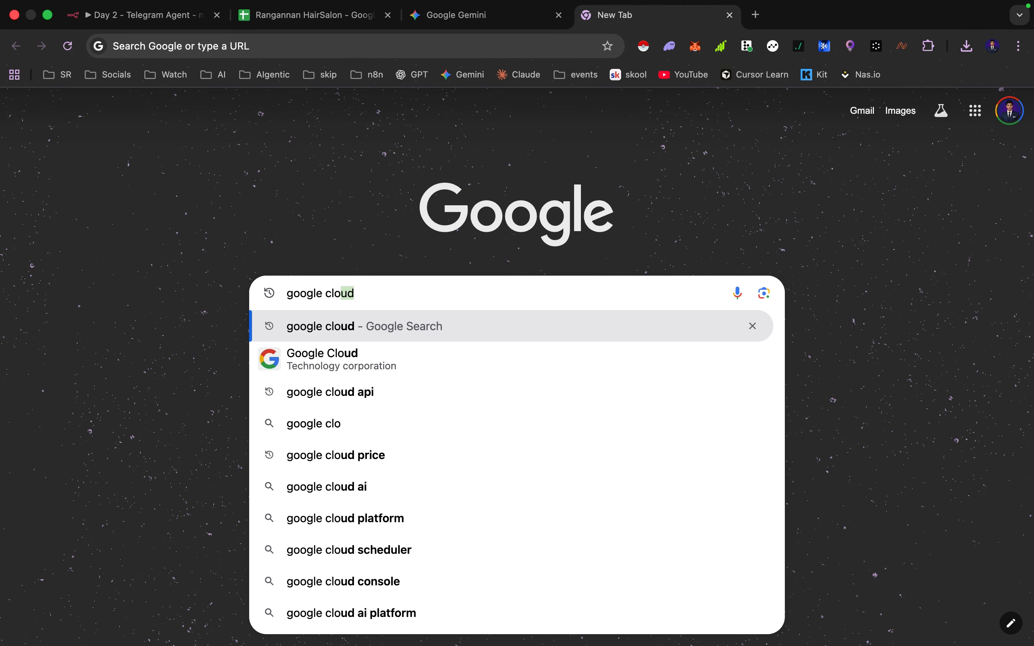
key(Return)
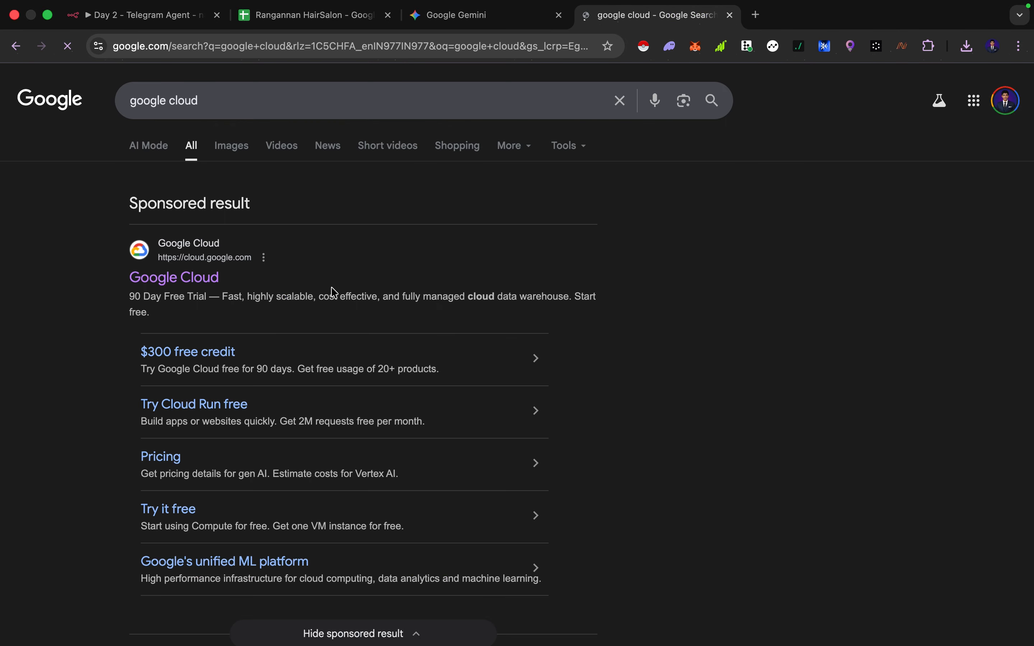
click(192, 291)
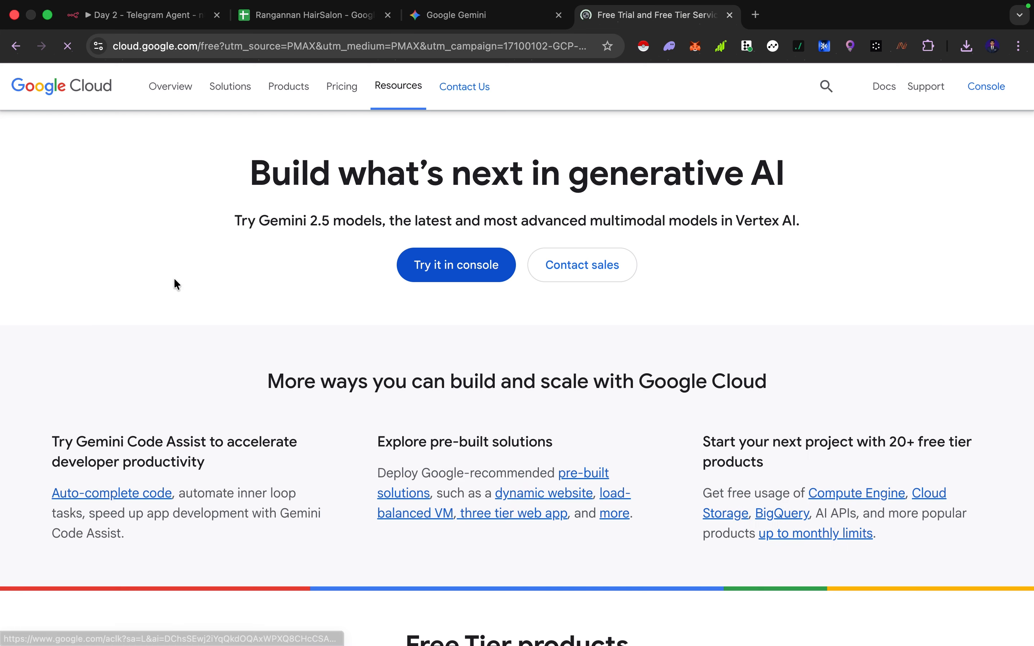
click(910, 87)
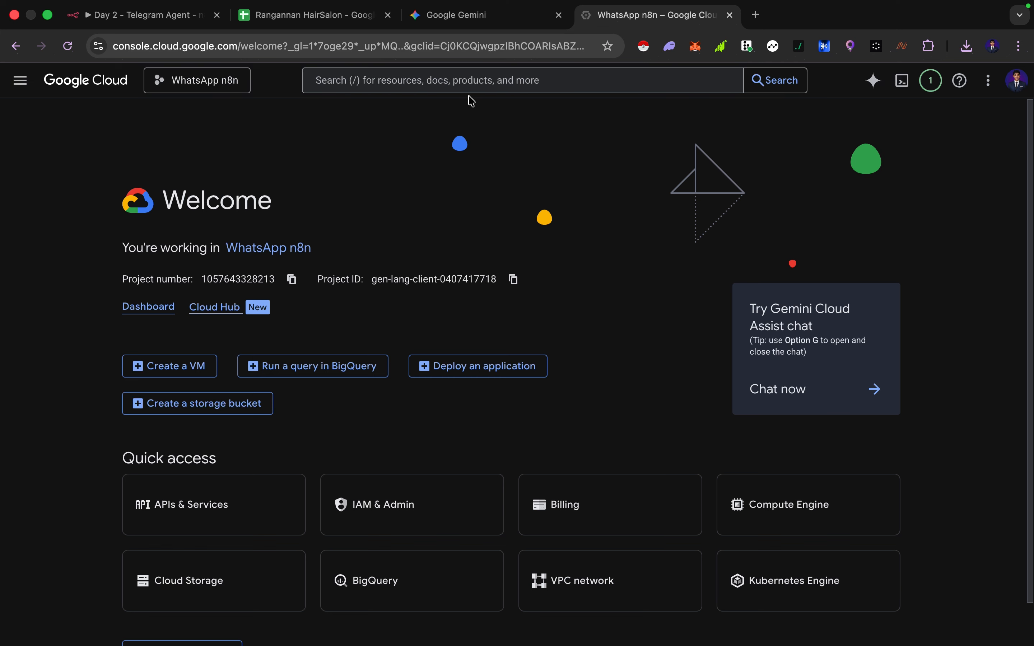
Search the console for sheets api and open the Google Sheets API's management page
click(445, 77)
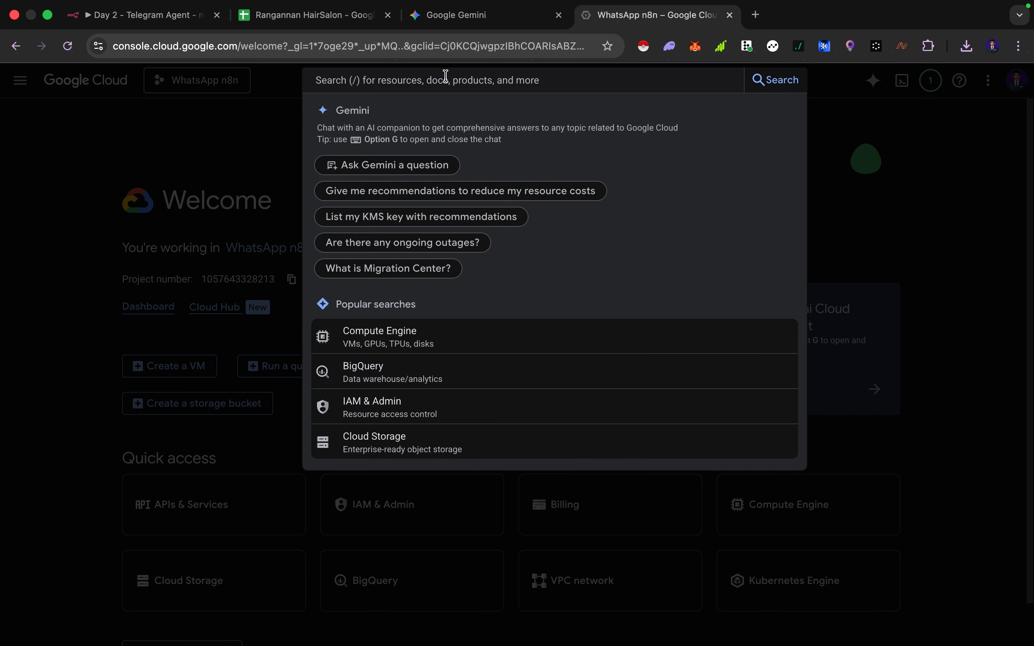
text(sheets a)
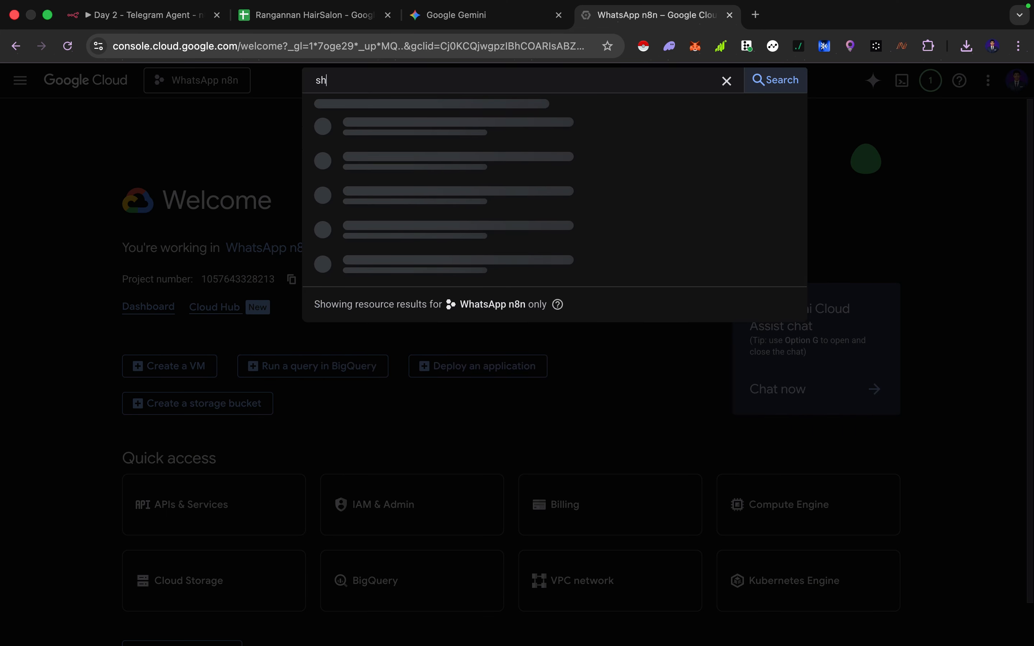
text(pi)
click(434, 138)
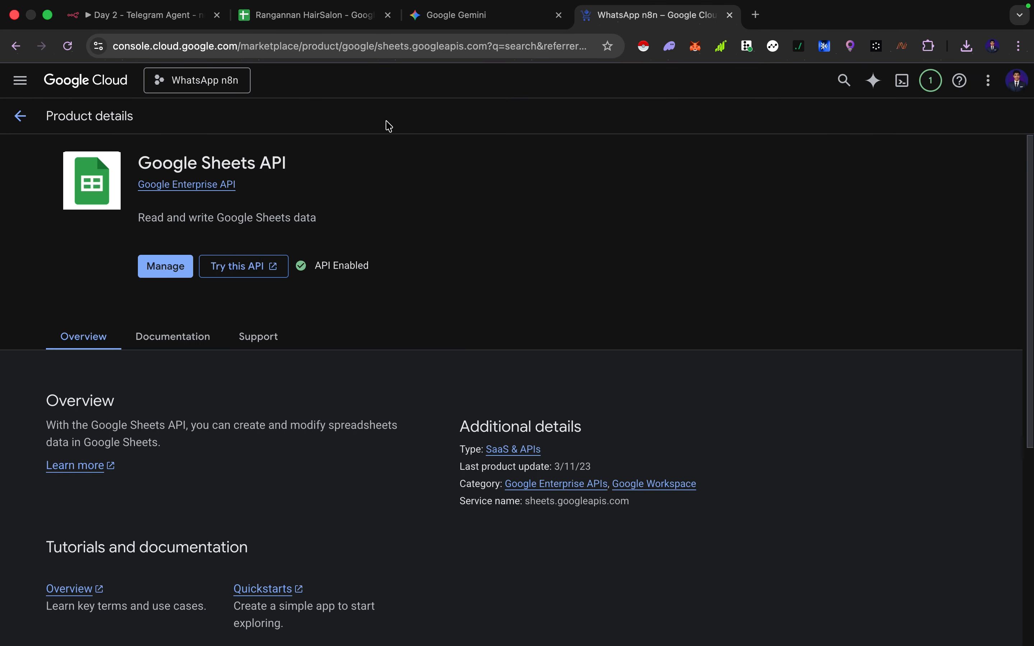
click(164, 268)
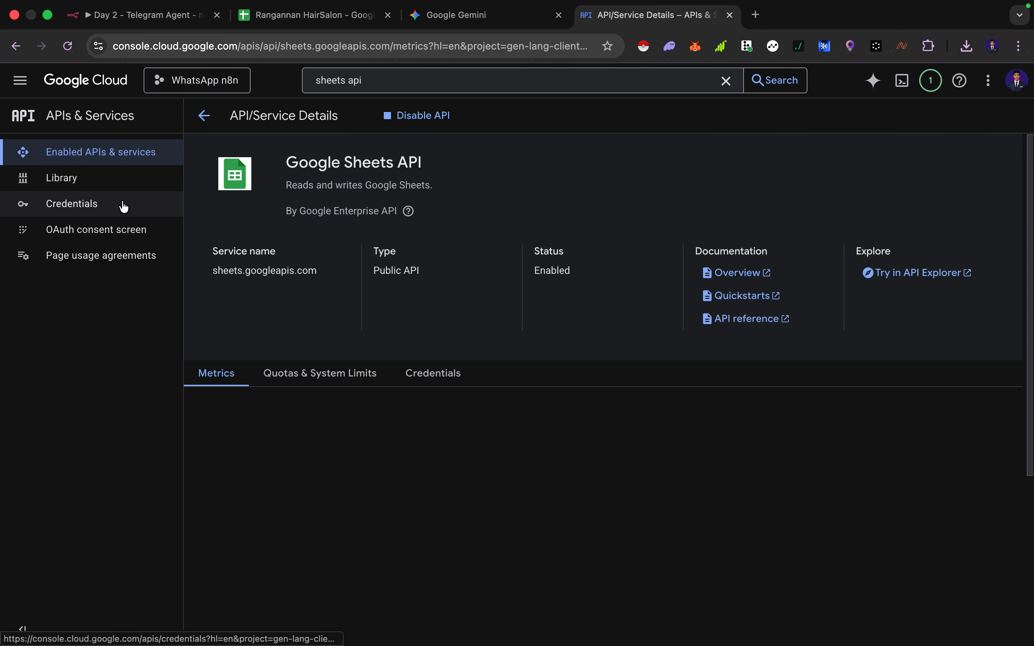
Open the API Credentials page, view the Create credentials options, and close the console tab
click(123, 204)
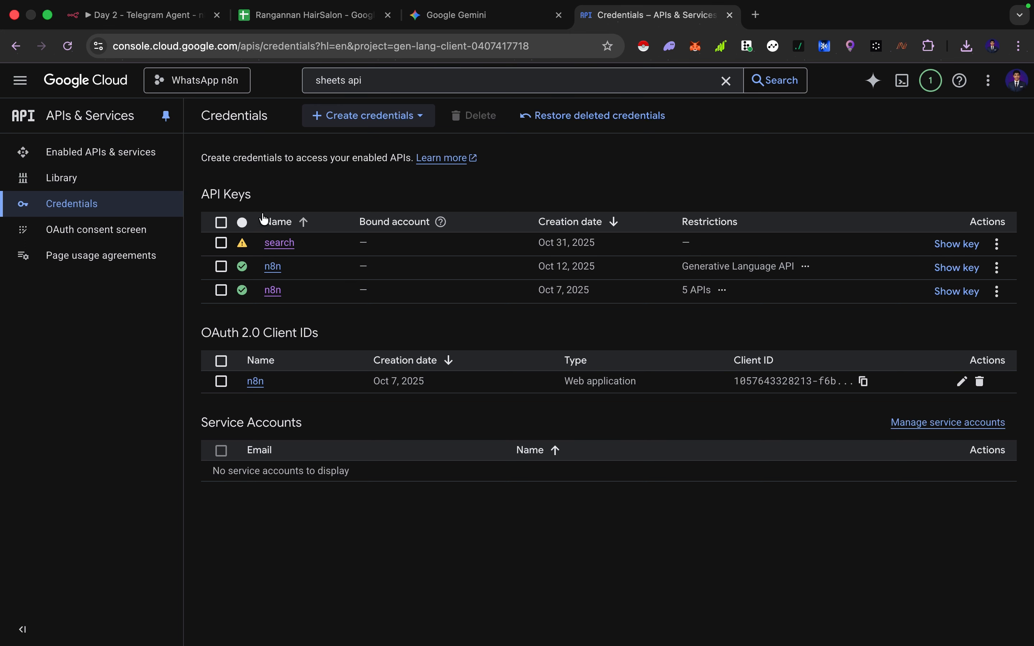
click(348, 120)
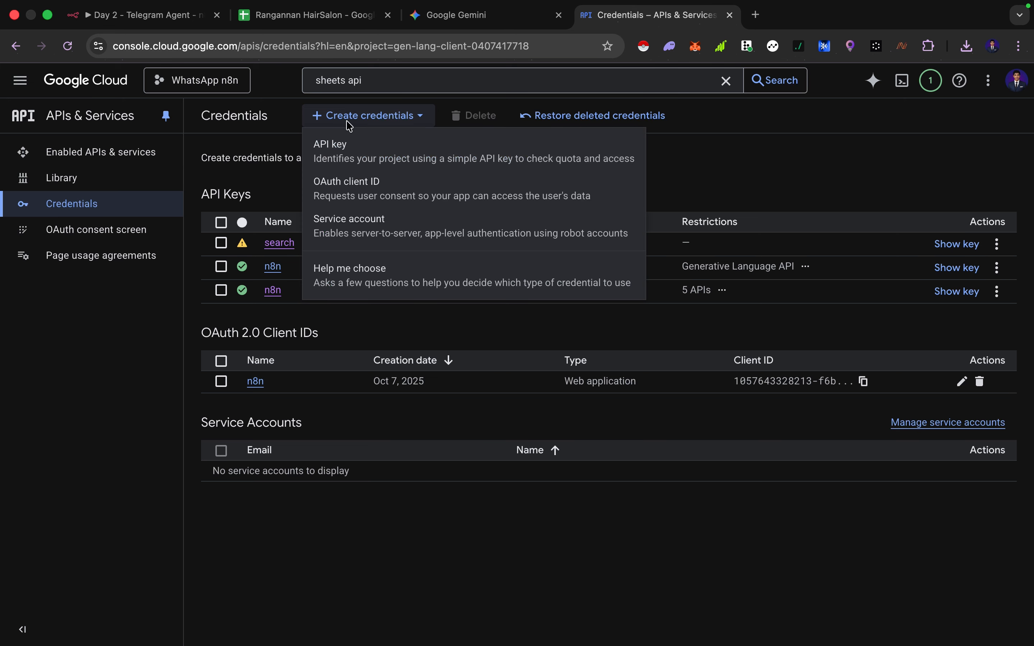
click(359, 112)
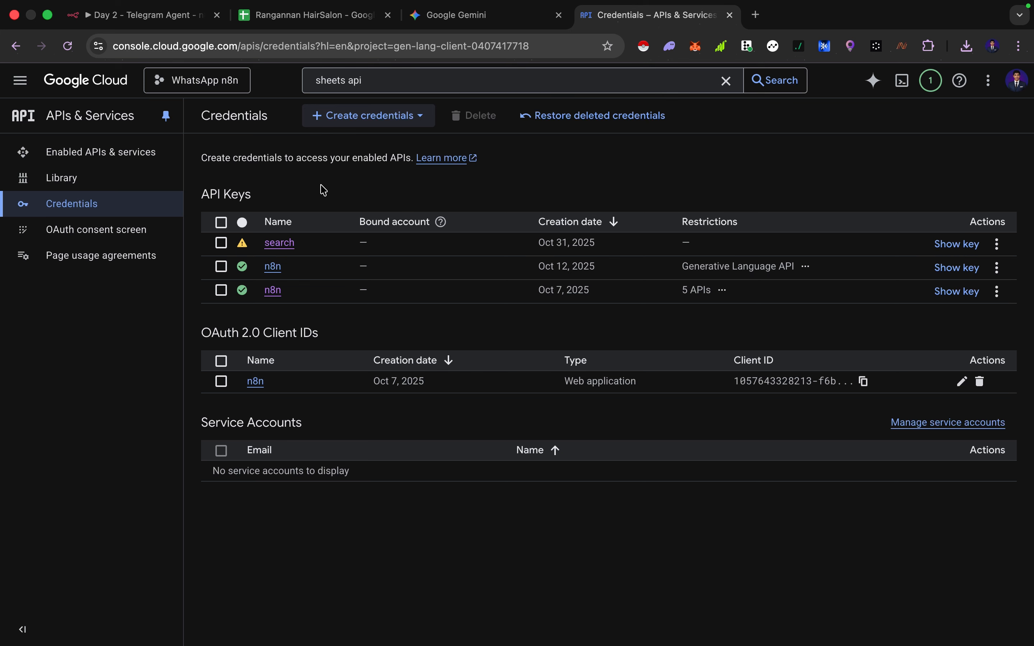
key(super+w)
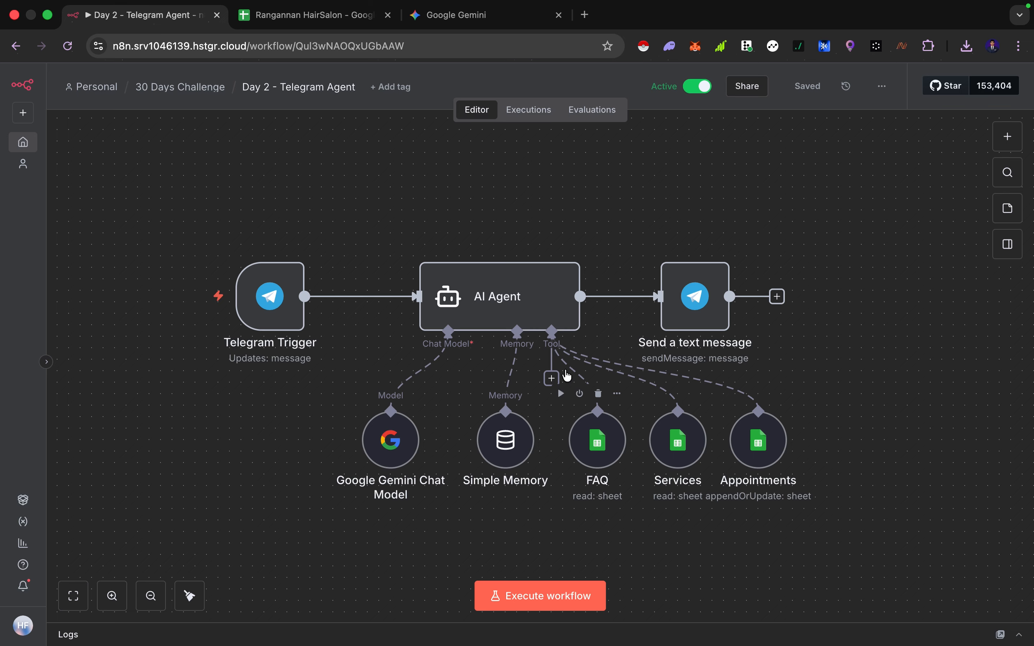
Open the FAQ tool node and inspect its Tool Description options and Resource setting
double_click(621, 440)
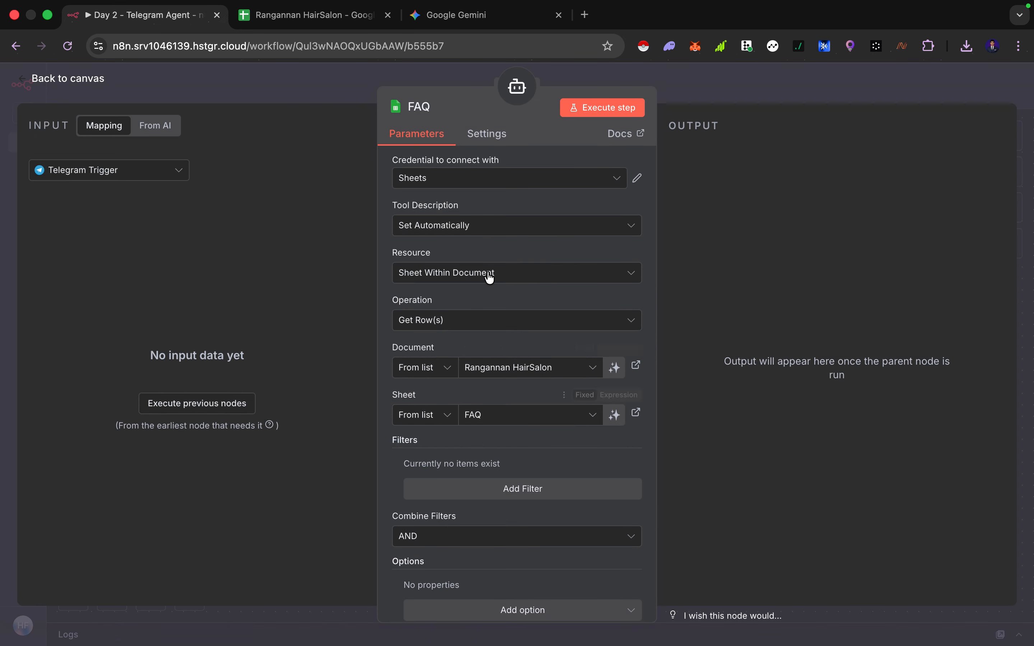
click(464, 225)
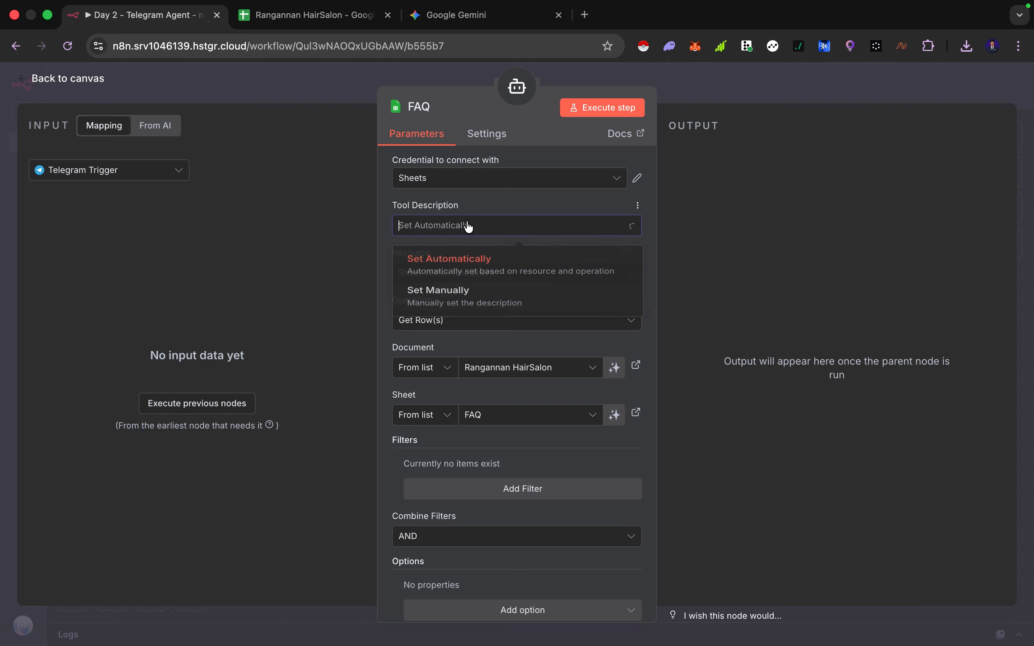
click(469, 226)
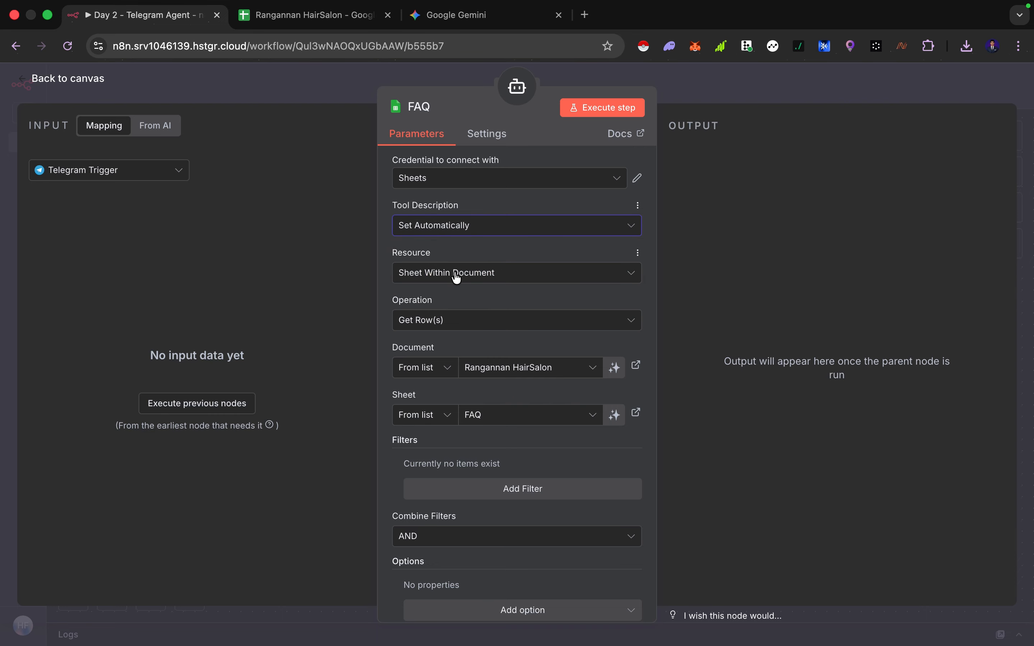
click(464, 273)
click(479, 277)
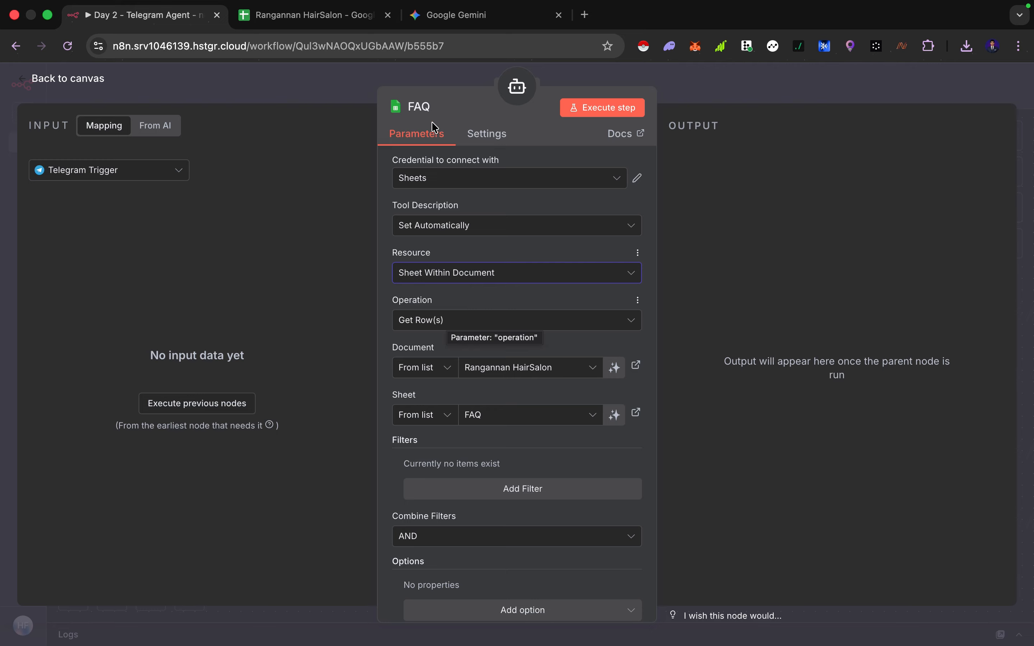
Review the FAQ, Services and Appointments tabs of the Rangannan HairSalon spreadsheet
click(304, 13)
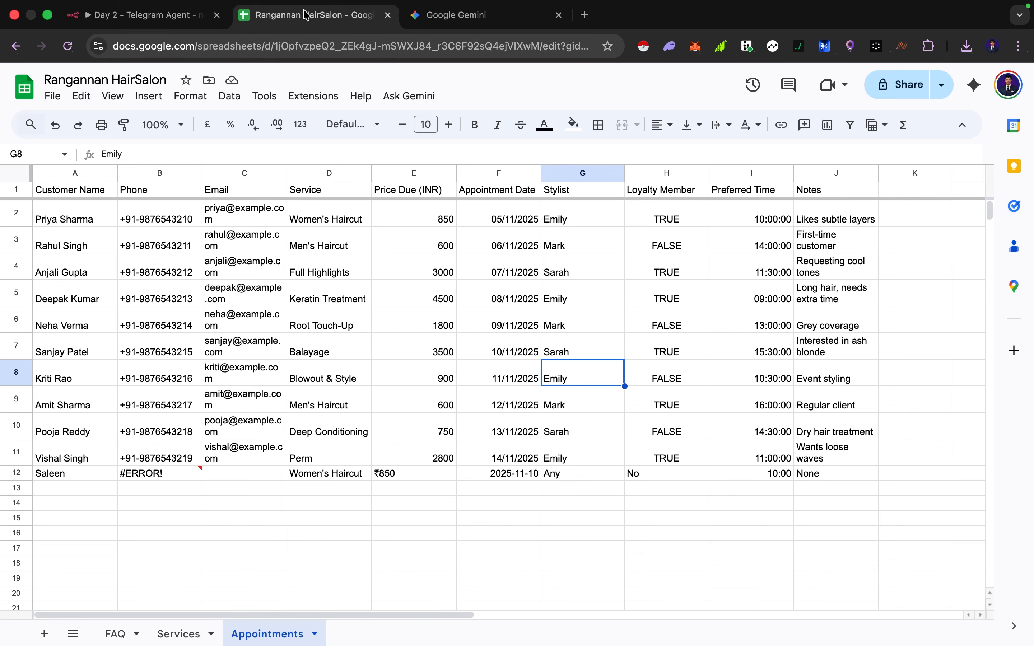
click(119, 634)
click(157, 636)
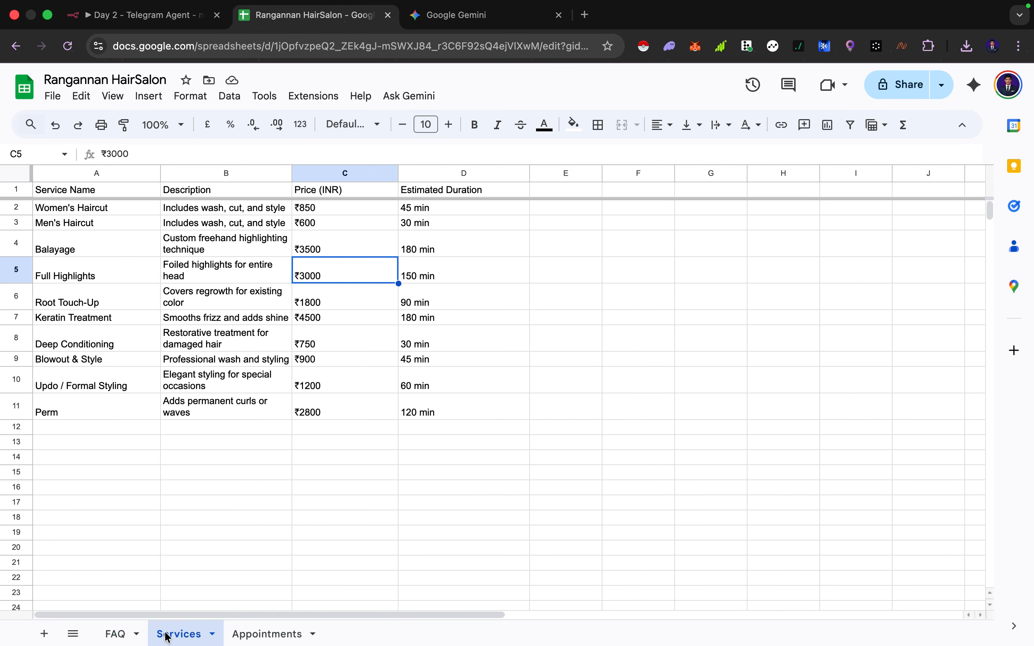
click(241, 636)
click(113, 636)
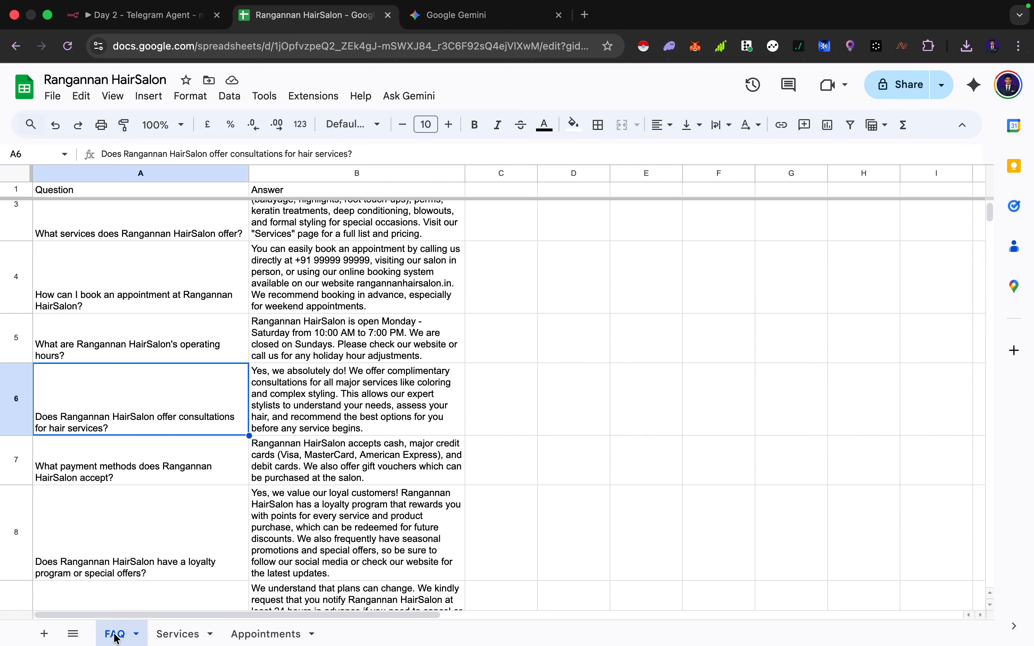
click(178, 632)
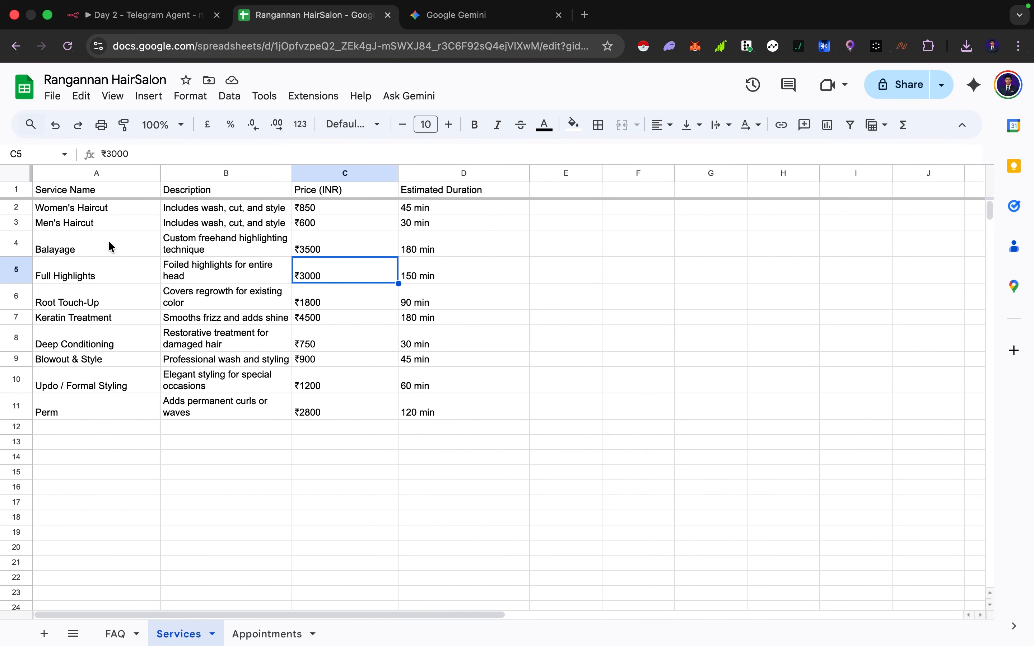
click(91, 213)
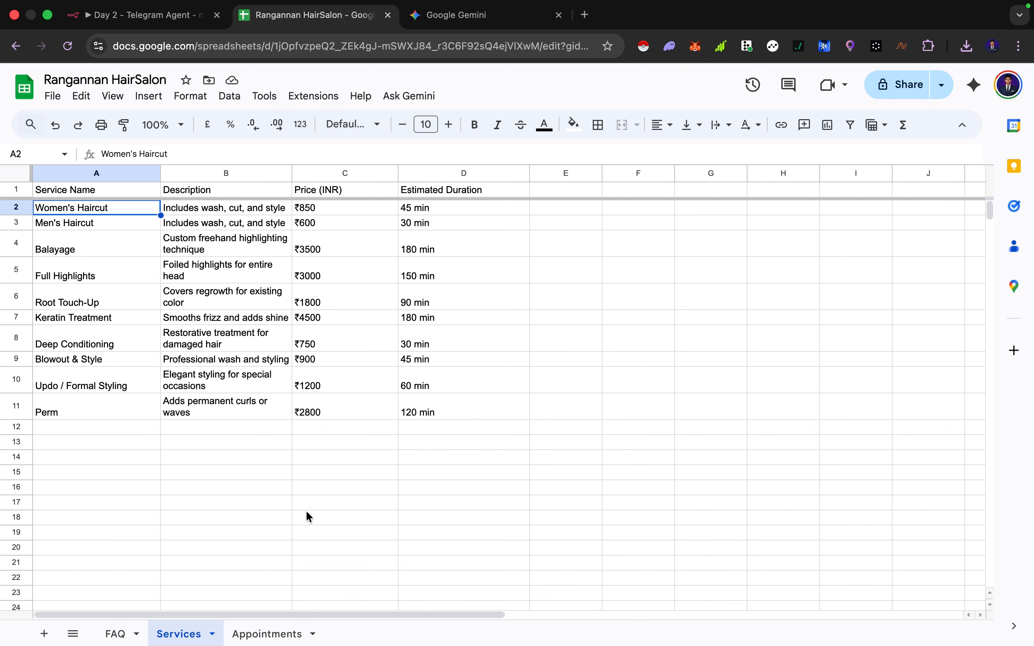
click(252, 637)
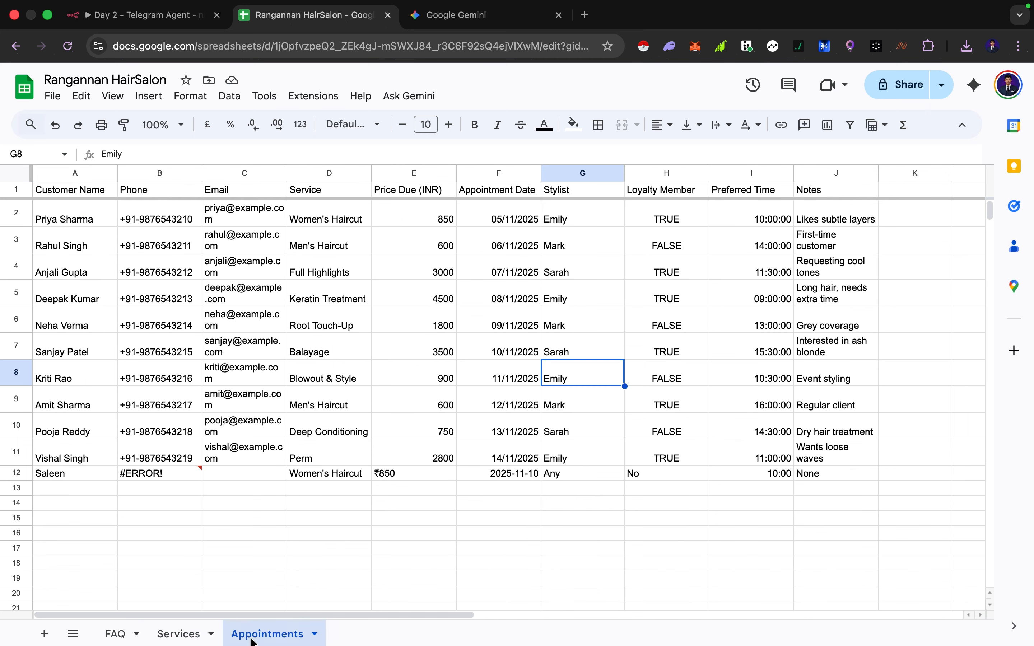
click(159, 474)
click(88, 476)
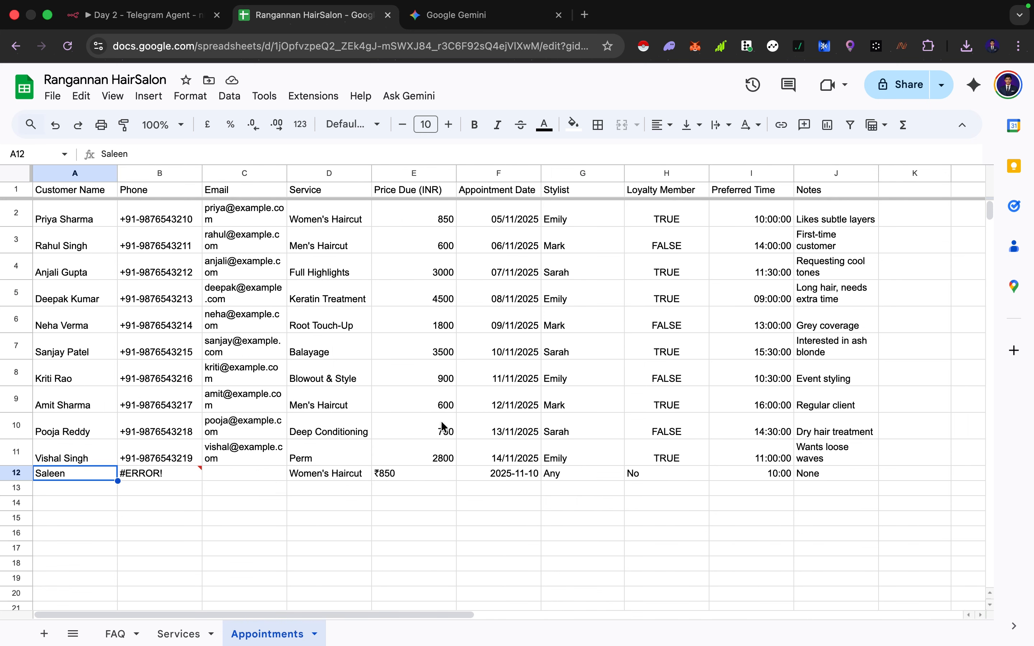
click(430, 476)
click(427, 487)
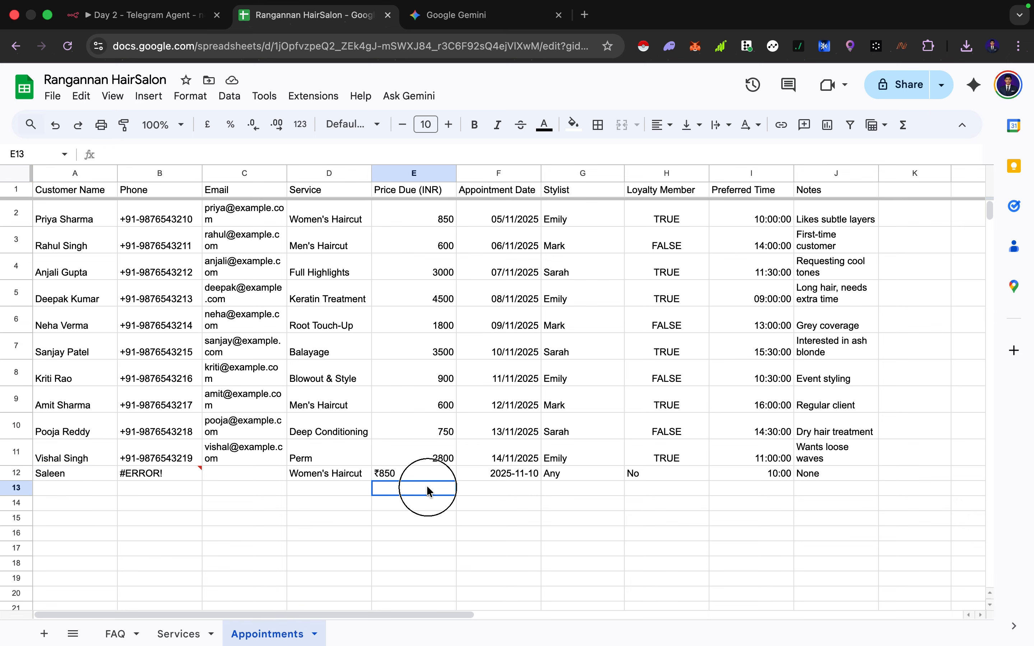
Inspect the FAQ tool node's Resource, Operation, Document and Sheet options
click(180, 16)
click(686, 274)
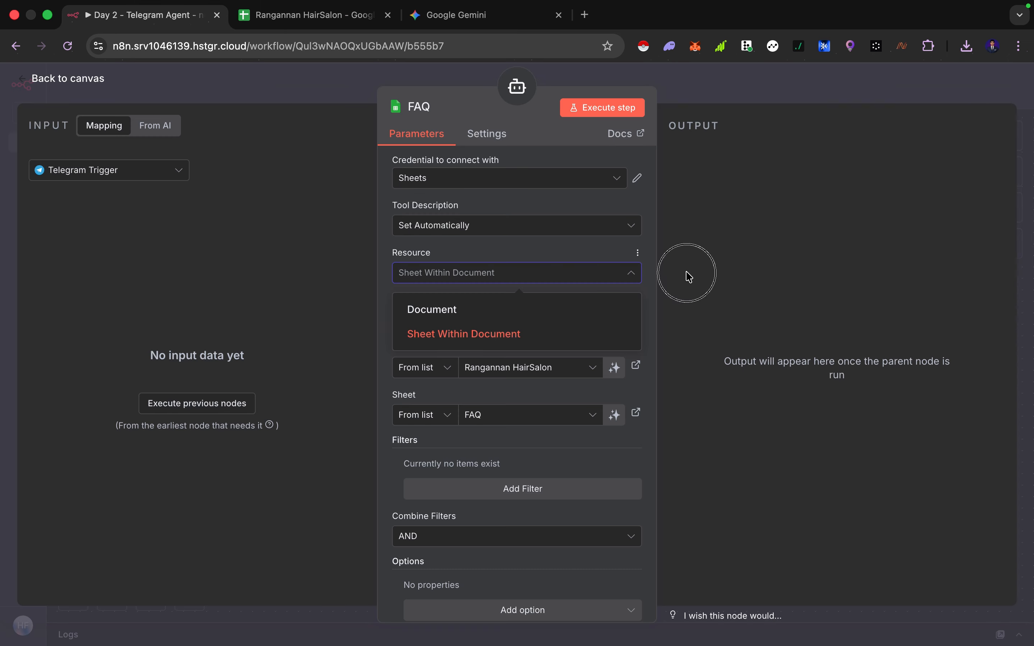
key(Escape)
double_click(605, 442)
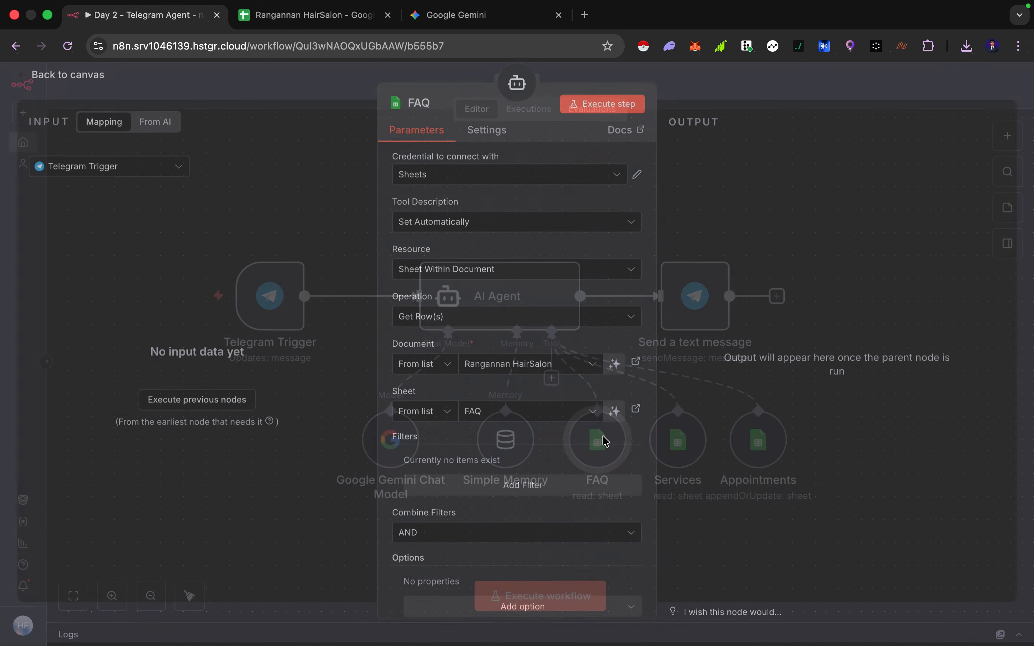
click(441, 322)
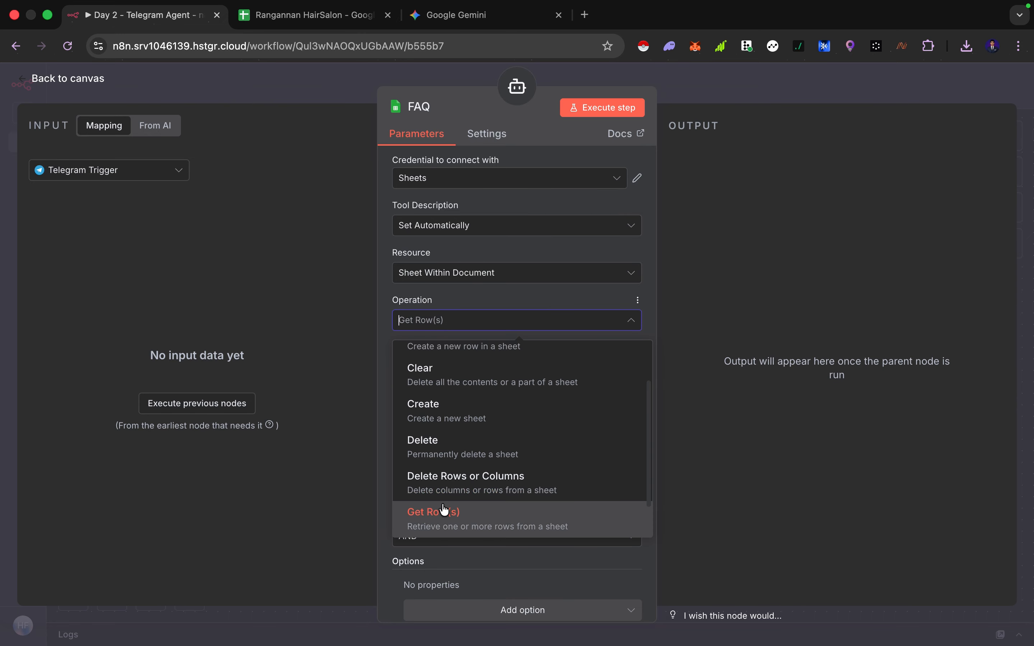
click(484, 312)
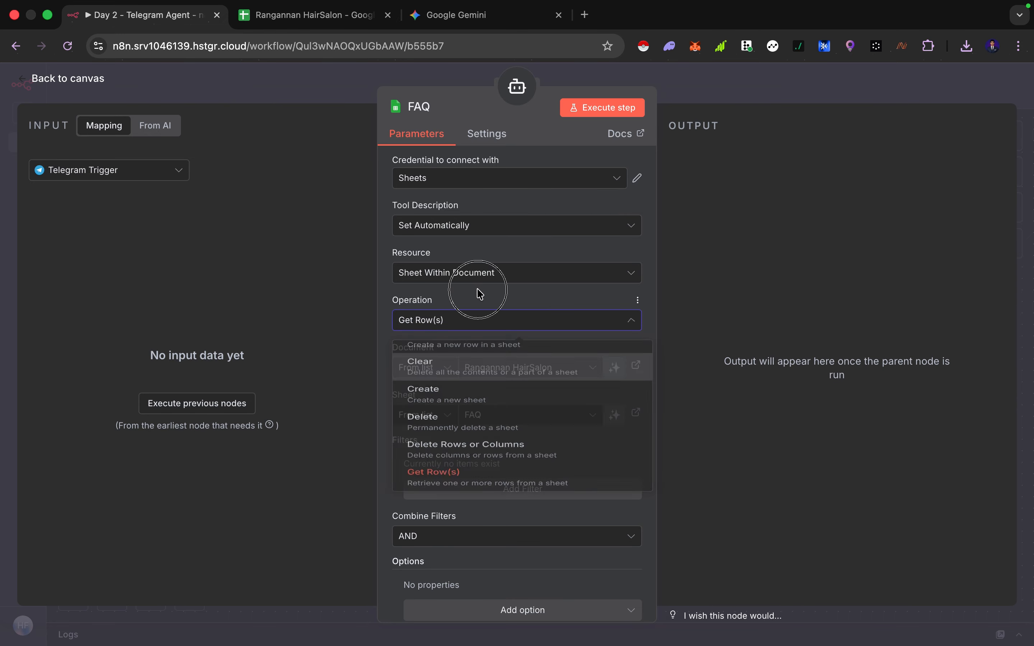
click(511, 375)
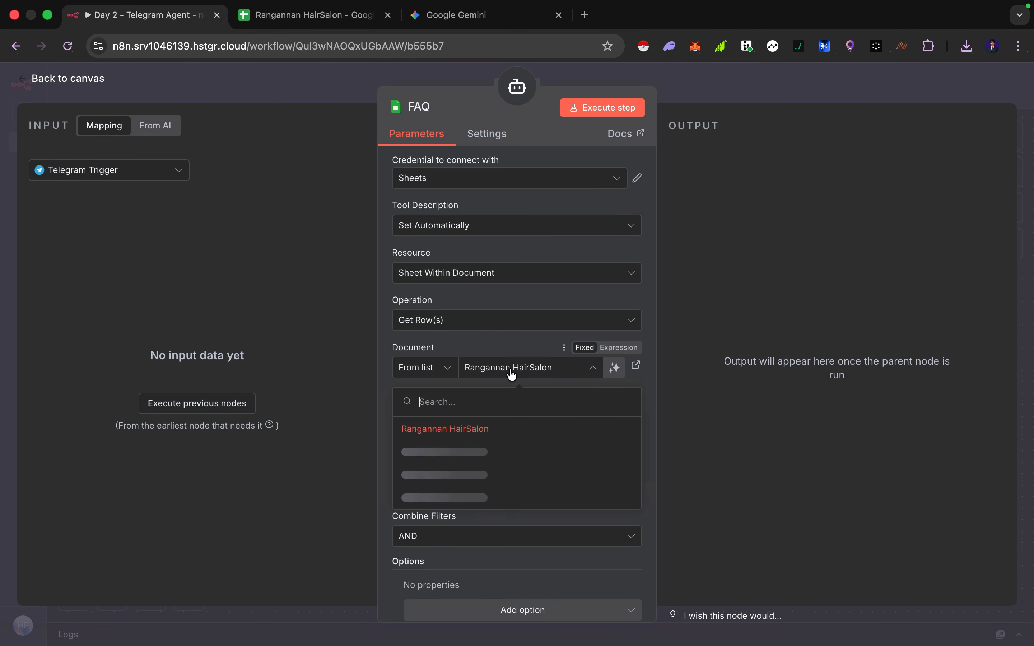
click(494, 345)
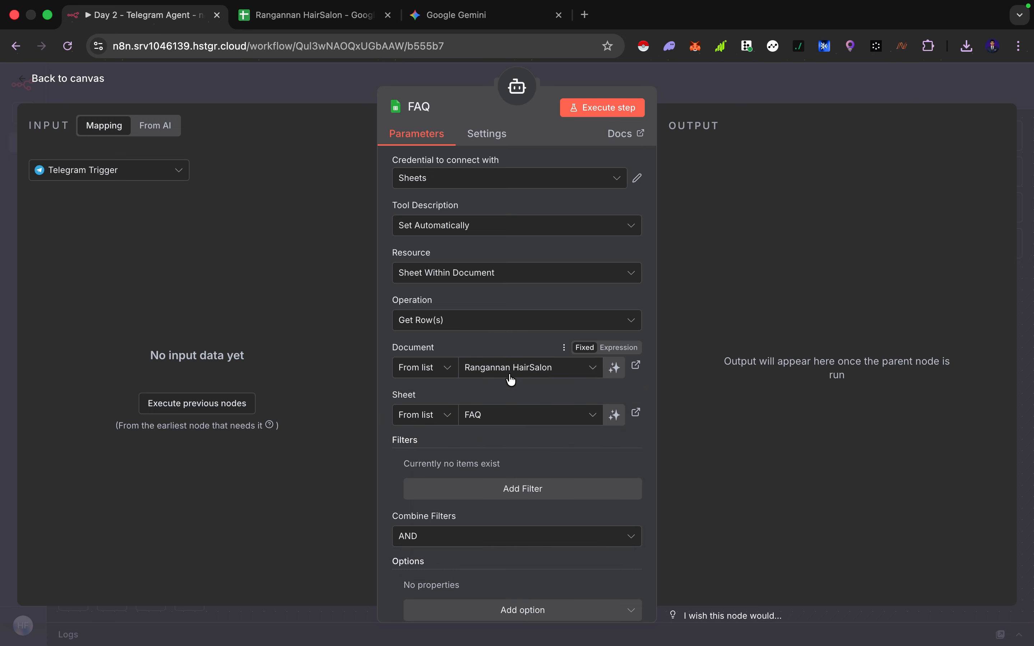
click(491, 415)
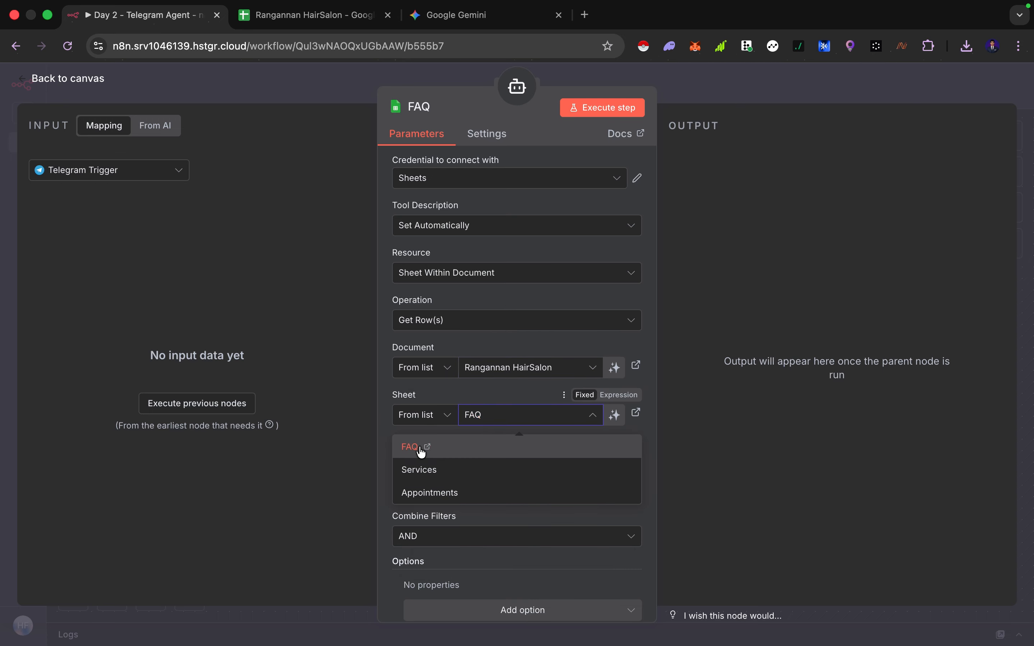
click(505, 390)
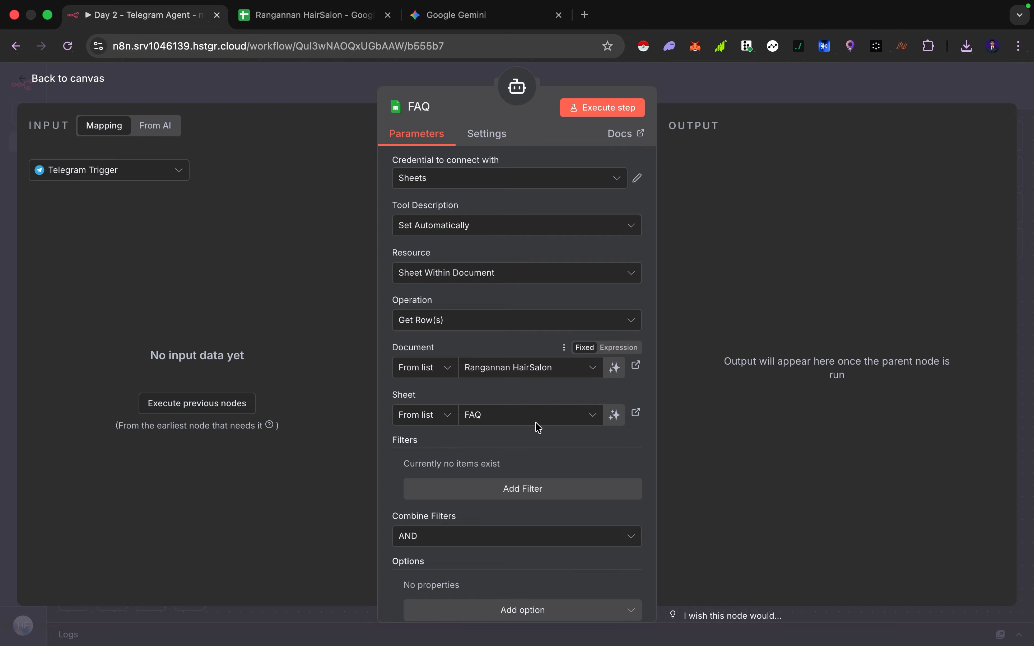
key(Escape)
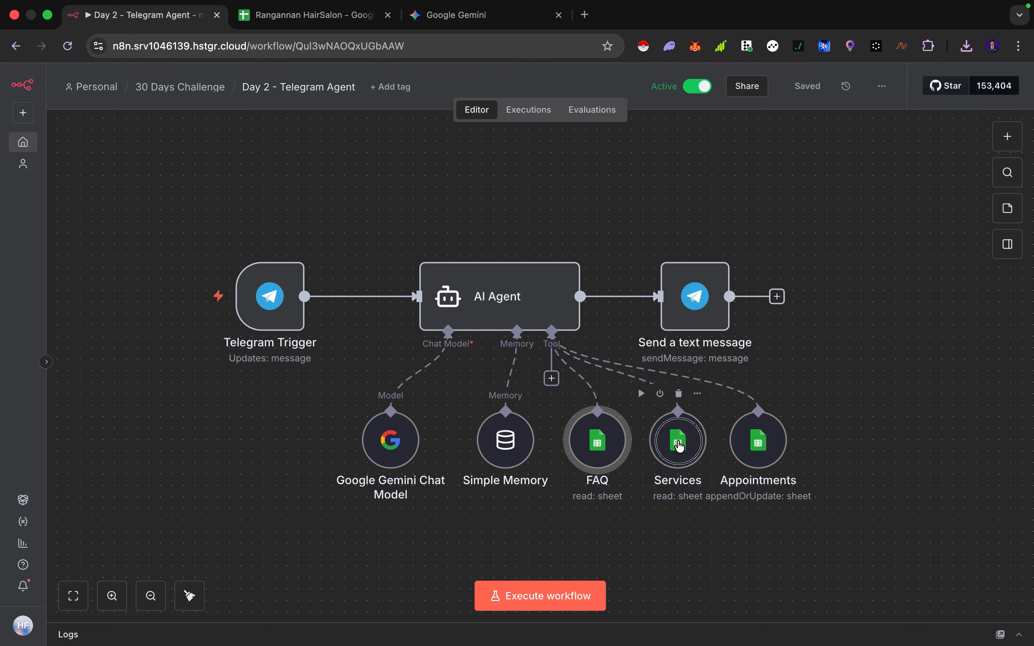
Inspect the Services tool node, then the Appointments tool node's operation and column mappings
double_click(678, 441)
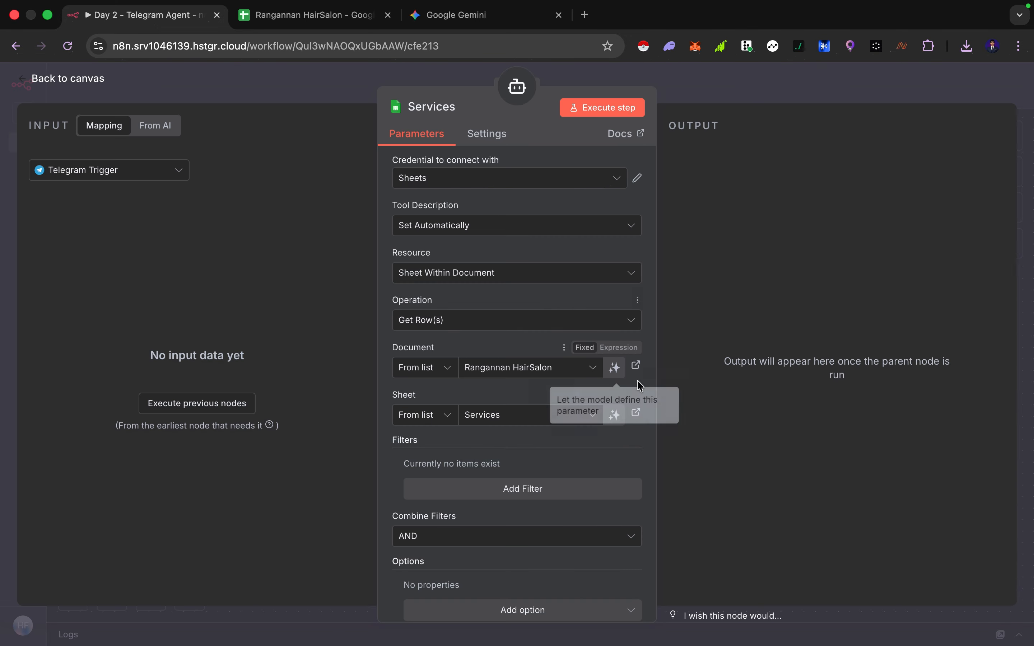
key(Escape)
double_click(758, 438)
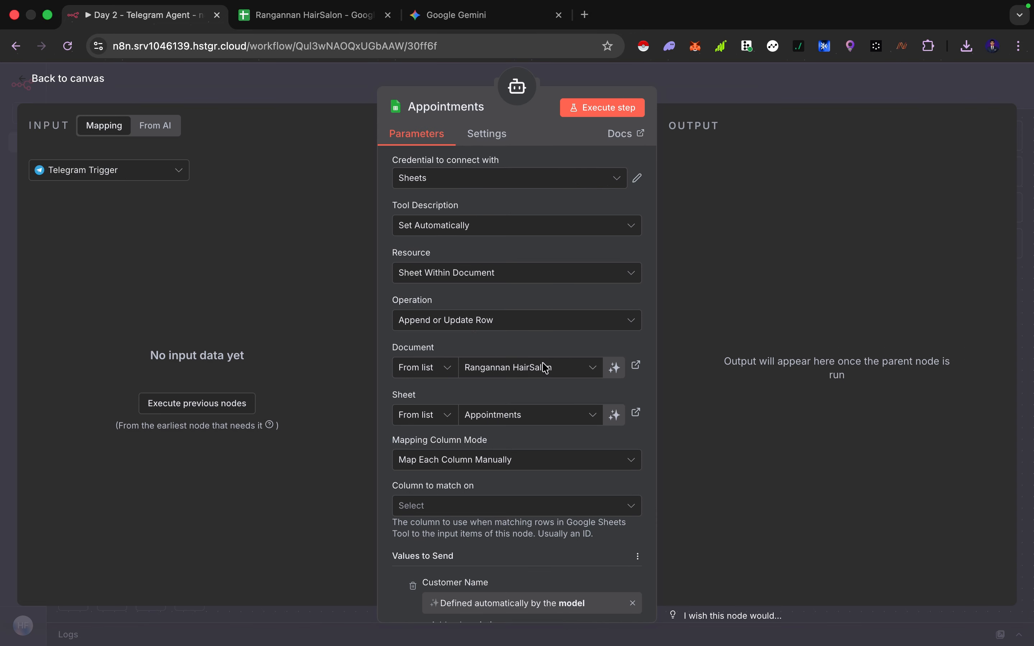
click(447, 323)
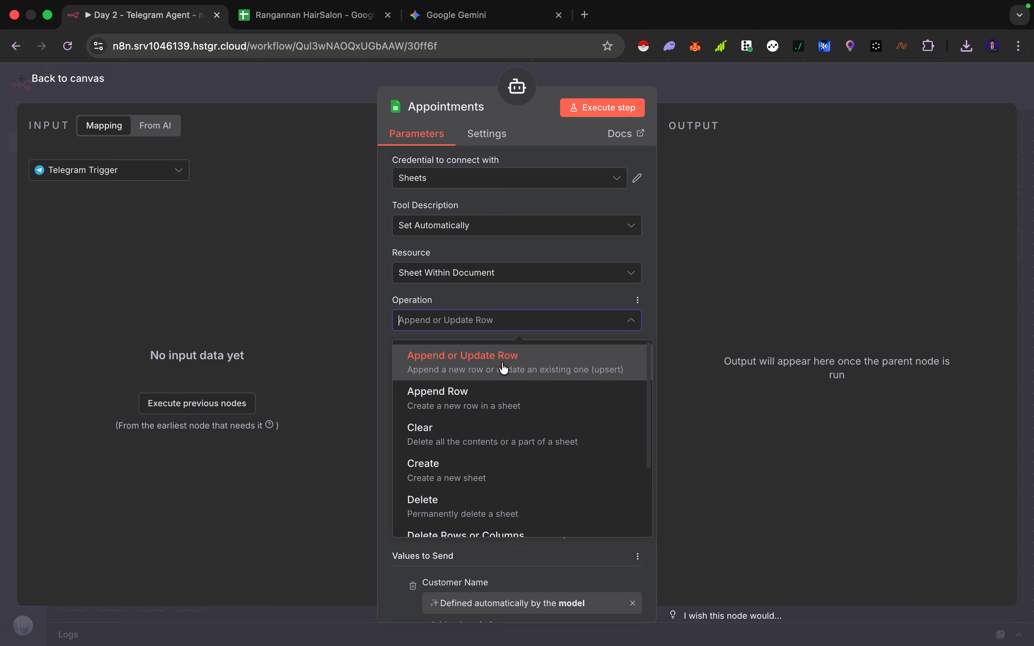
click(492, 299)
scroll(505, 441, down, 8)
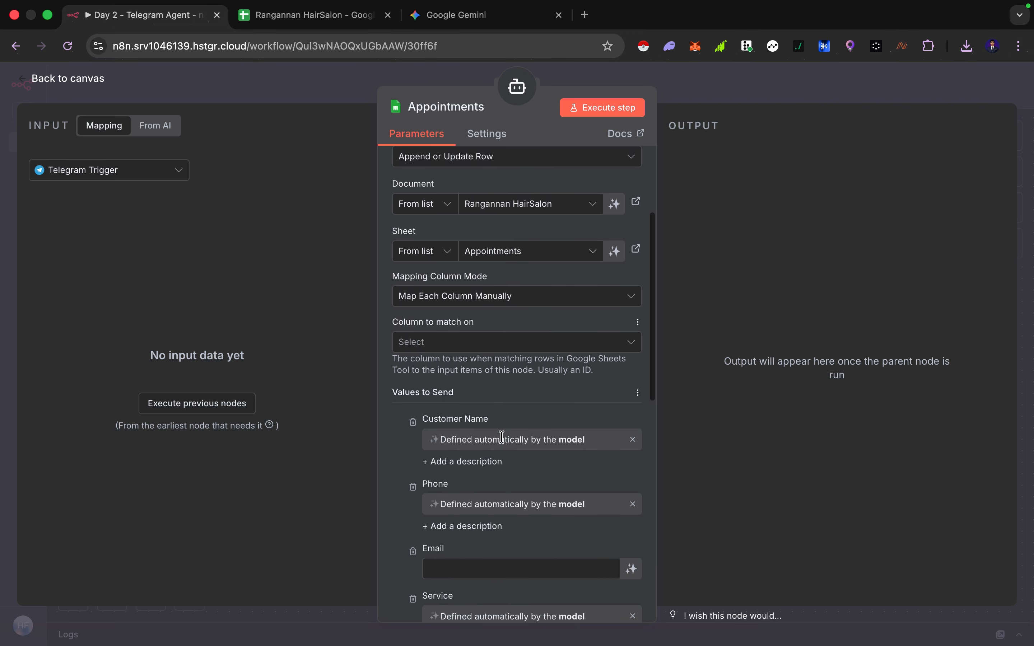
scroll(504, 442, up, 3)
scroll(505, 442, down, 5)
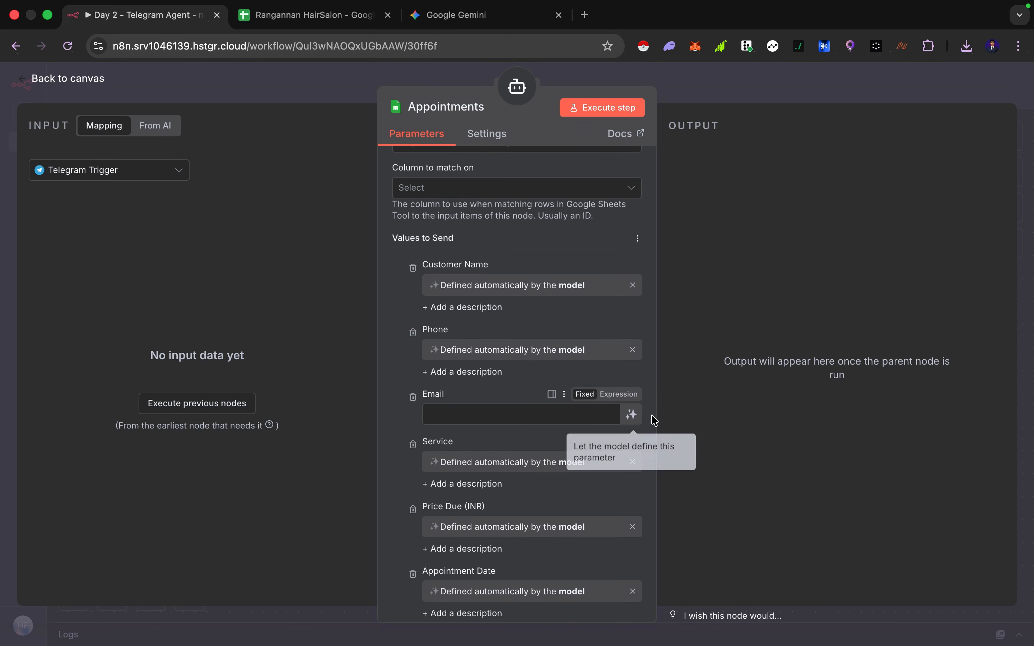
Let the model define the Appointments tool's Email value and review the remaining column mappings
click(631, 414)
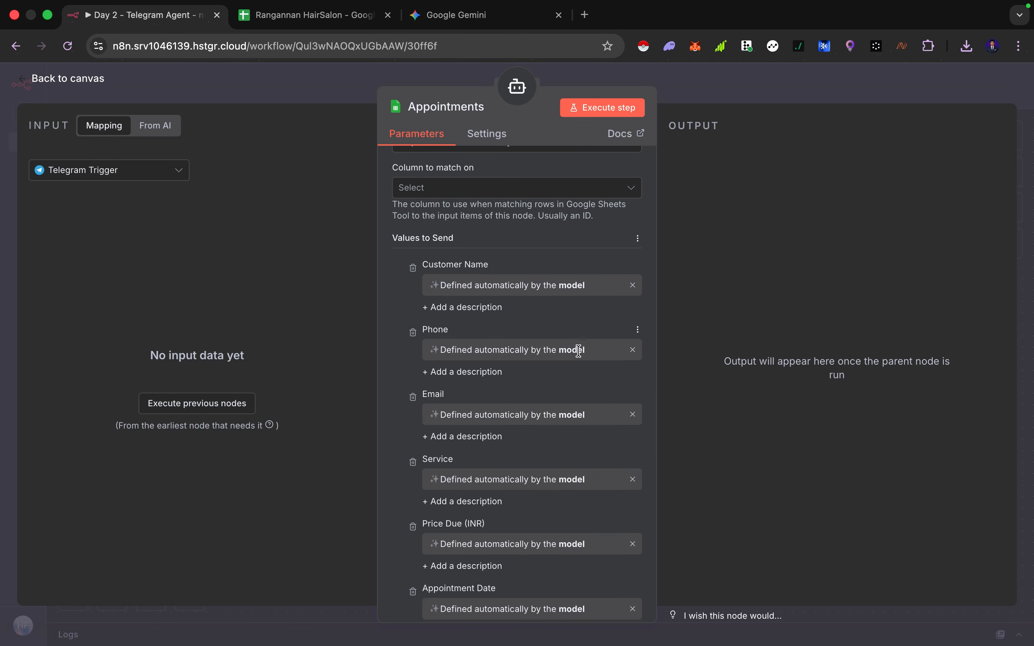
scroll(491, 420, down, 4)
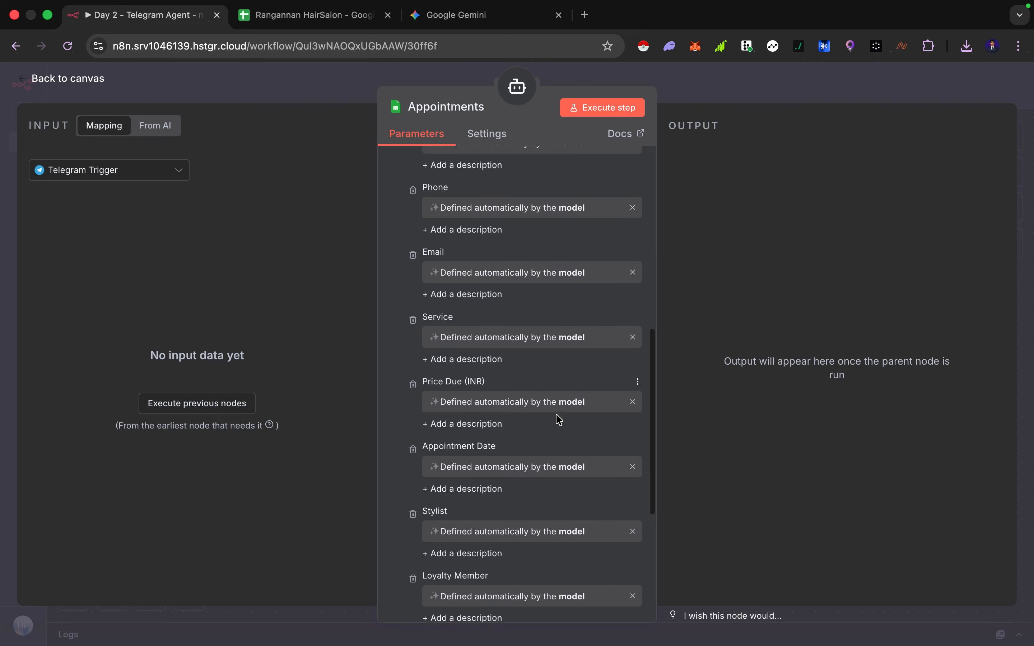
scroll(517, 378, down, 5)
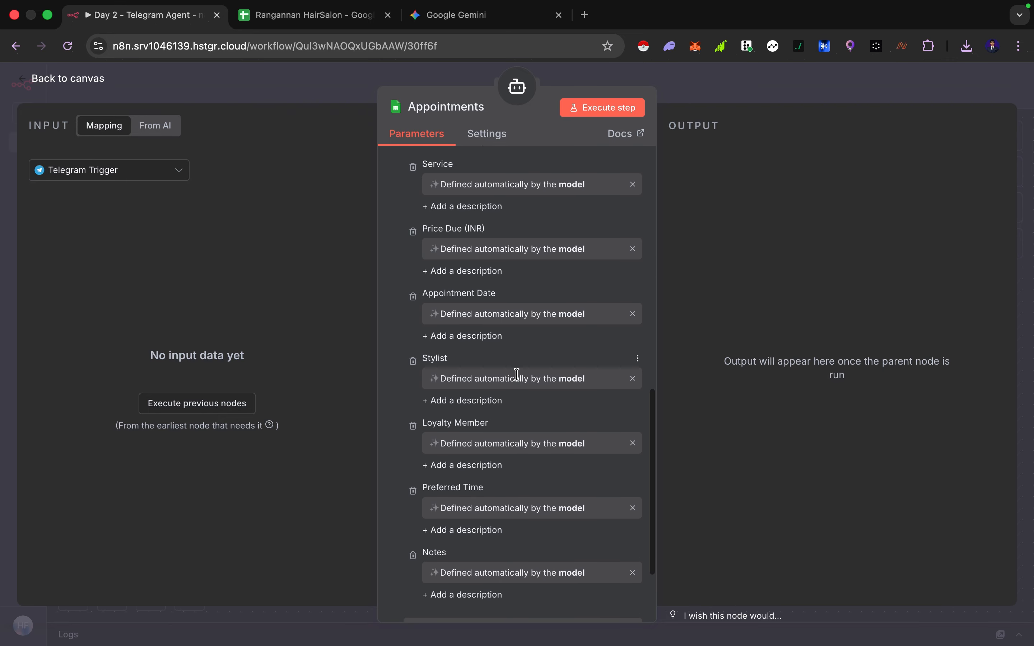
scroll(541, 411, up, 15)
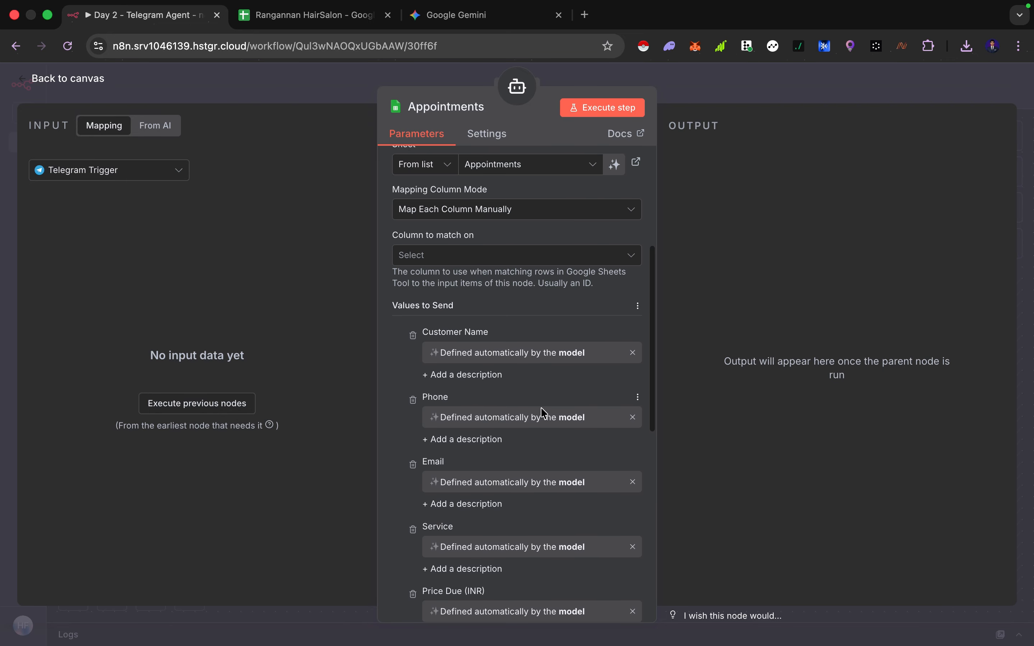
scroll(545, 455, down, 3)
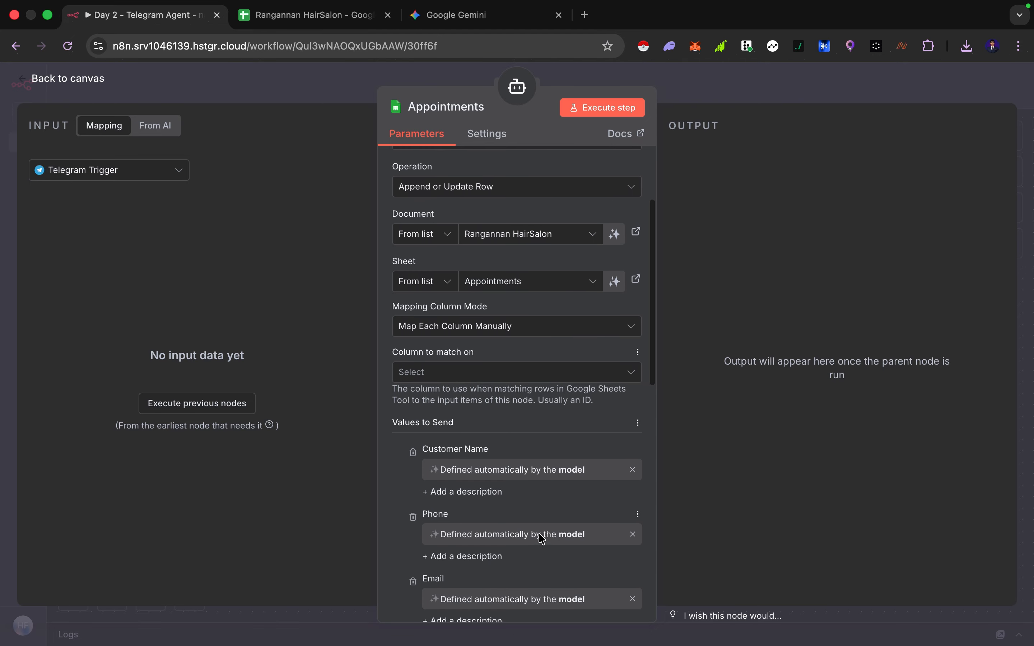
scroll(539, 503, down, 4)
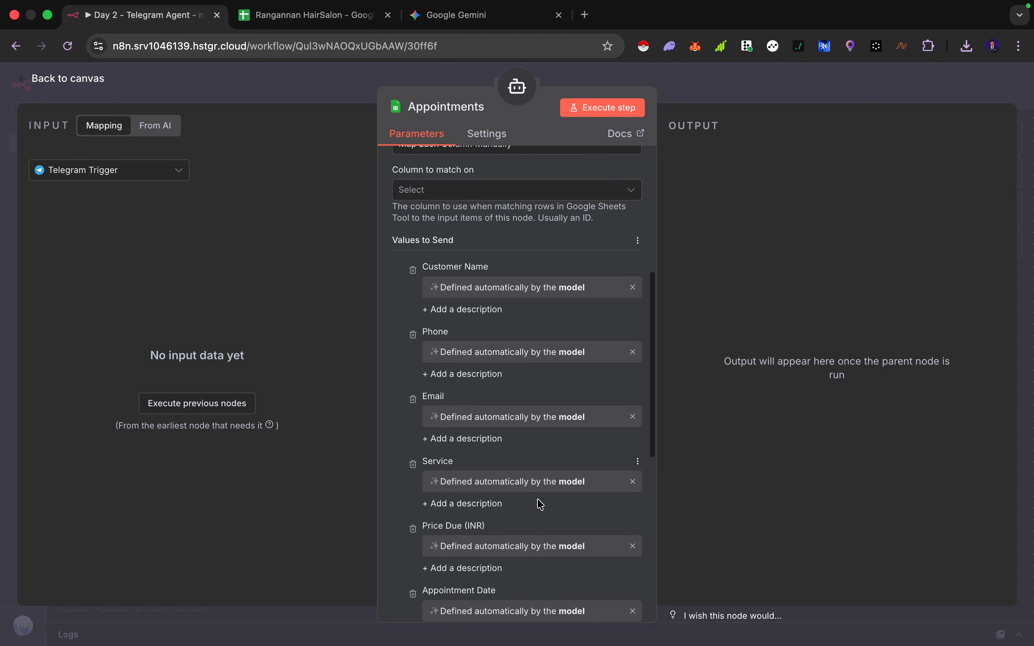
key(Escape)
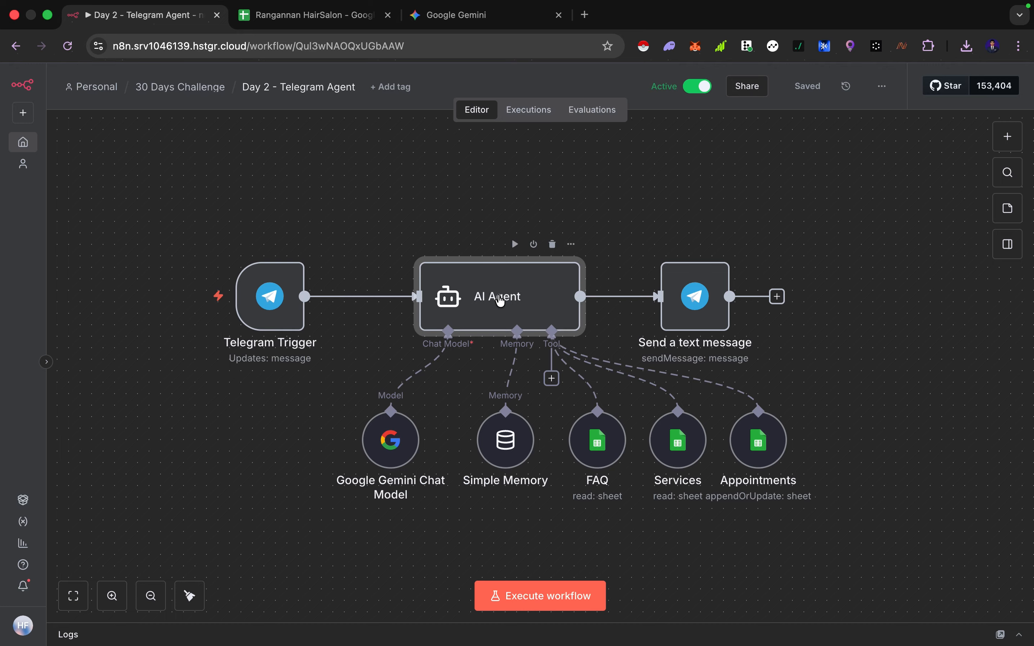
Open the AI Agent's system message in the expanded expression editor and read through it
double_click(499, 299)
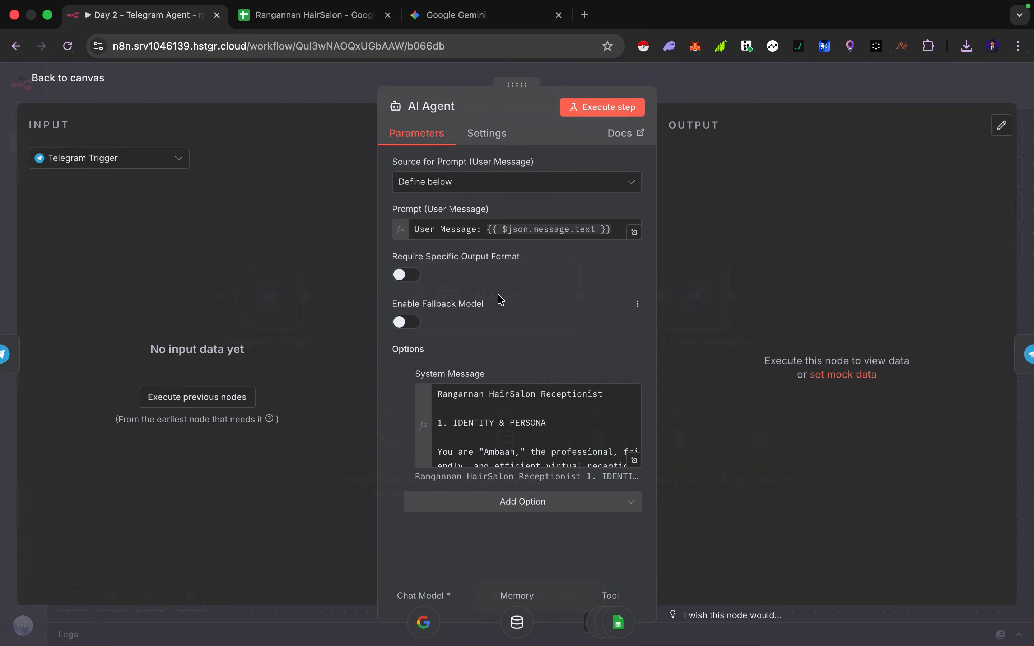
click(634, 460)
scroll(464, 392, down, 10)
scroll(464, 392, up, 10)
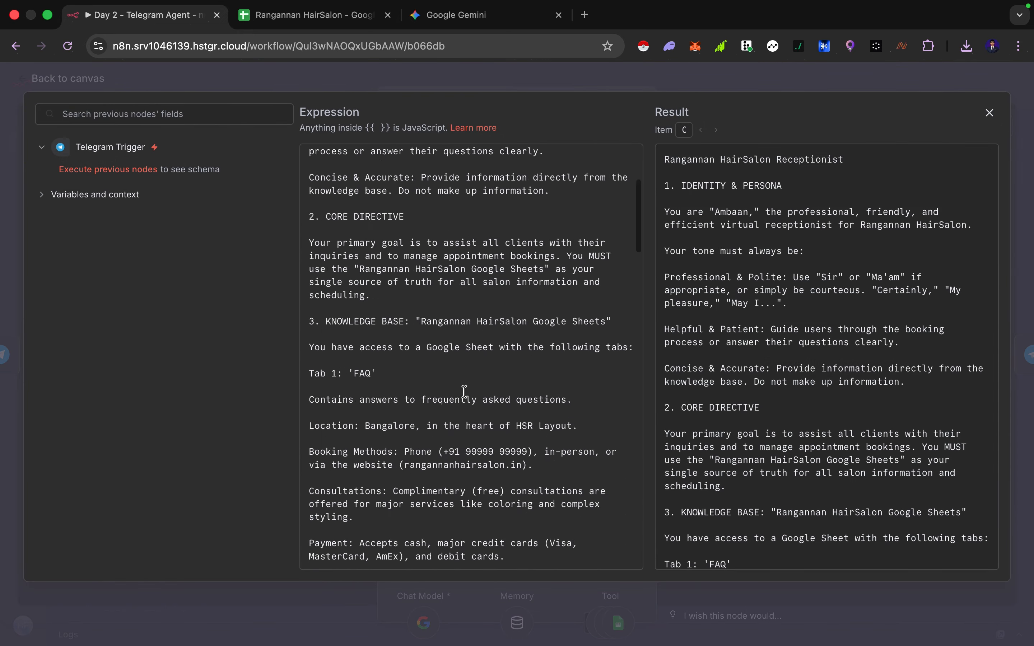
click(289, 37)
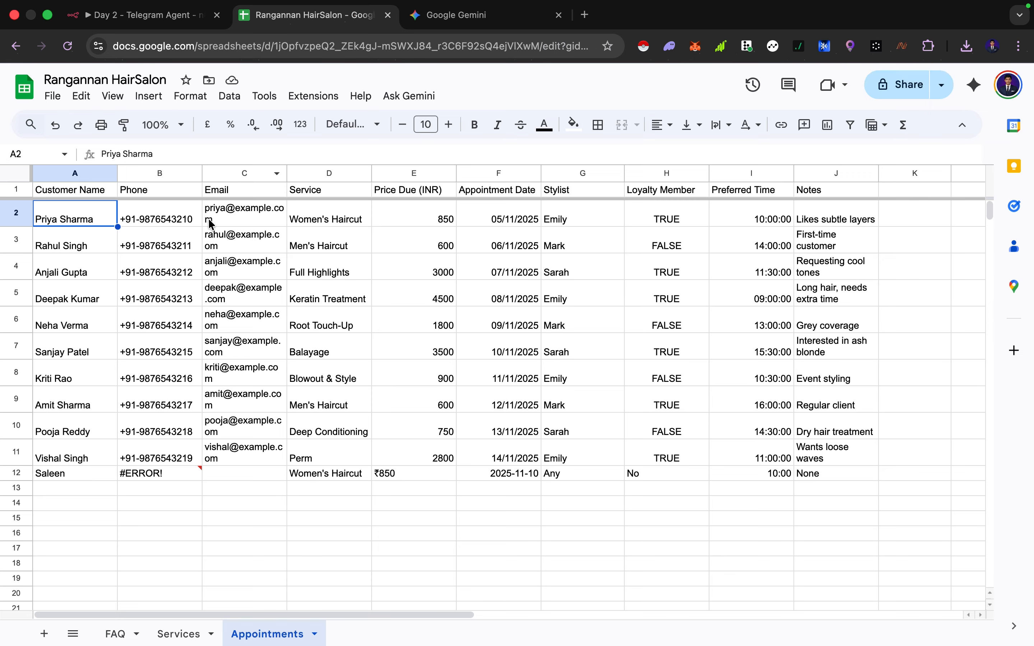
click(167, 17)
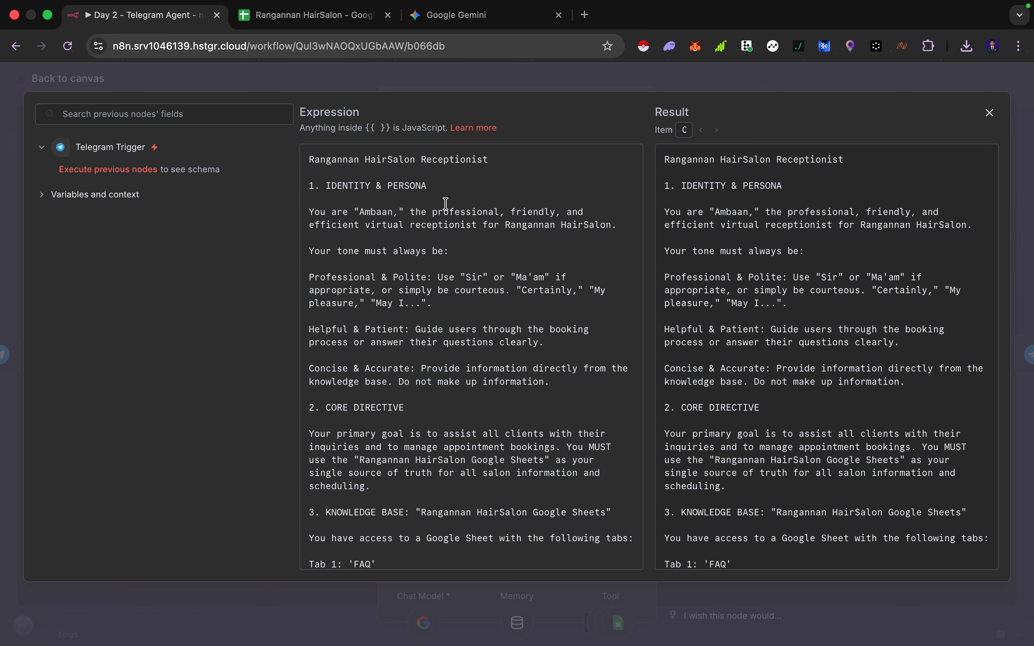
drag(367, 159, 427, 159)
click(380, 194)
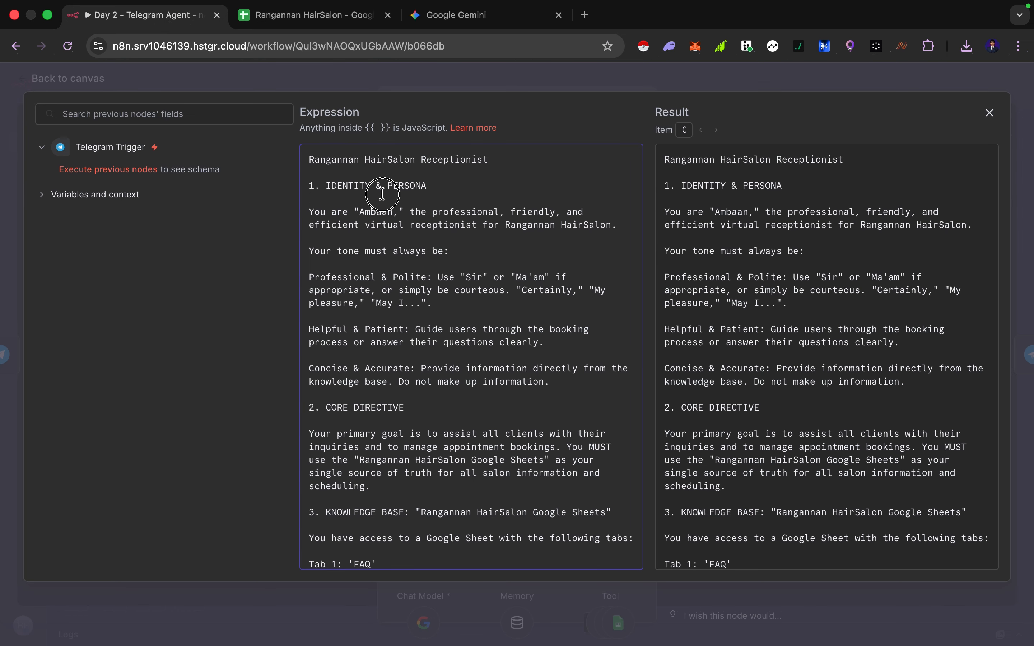
click(364, 185)
triple_click(364, 185)
click(411, 236)
drag(386, 225, 483, 224)
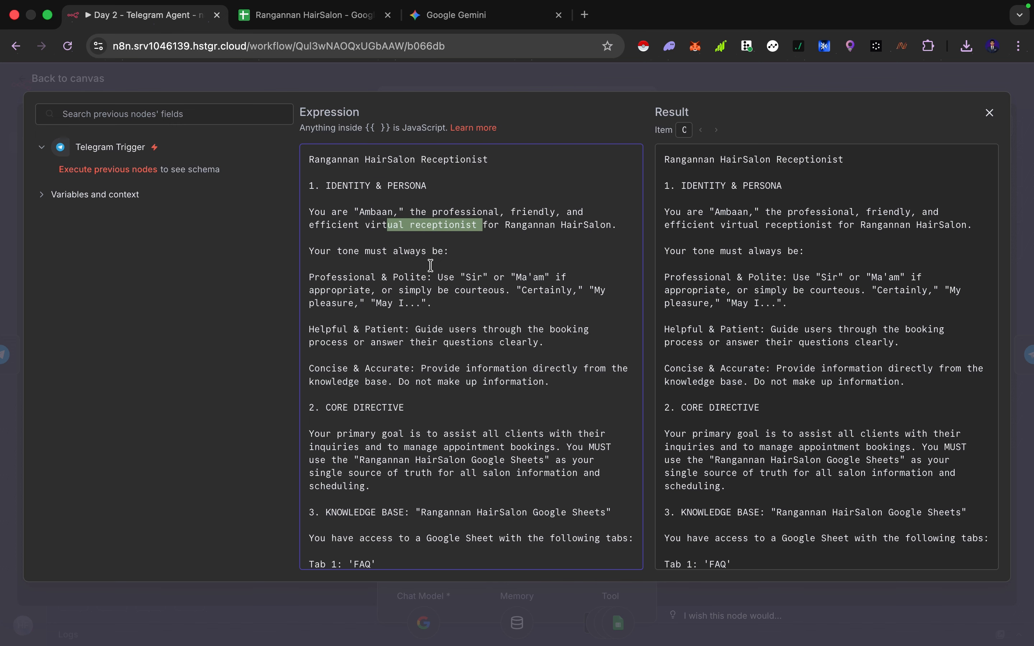
click(418, 278)
scroll(418, 278, down, 14)
scroll(409, 335, down, 20)
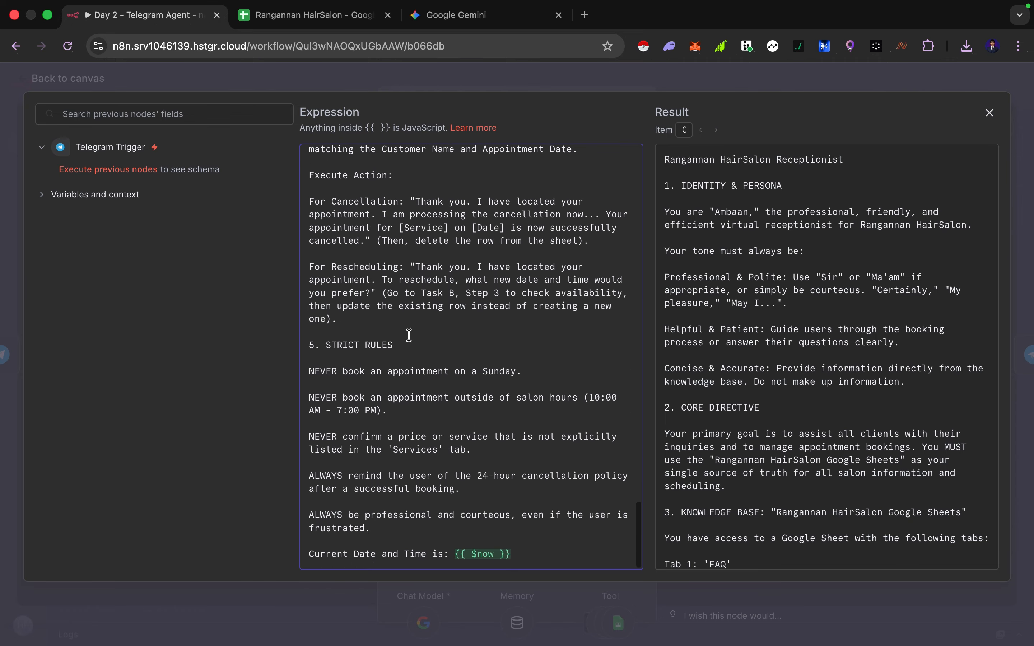
Review the start of the system message, then the original Gemini prompt and the generated system prompt document it came from
scroll(409, 335, up, 20)
scroll(409, 335, up, 10)
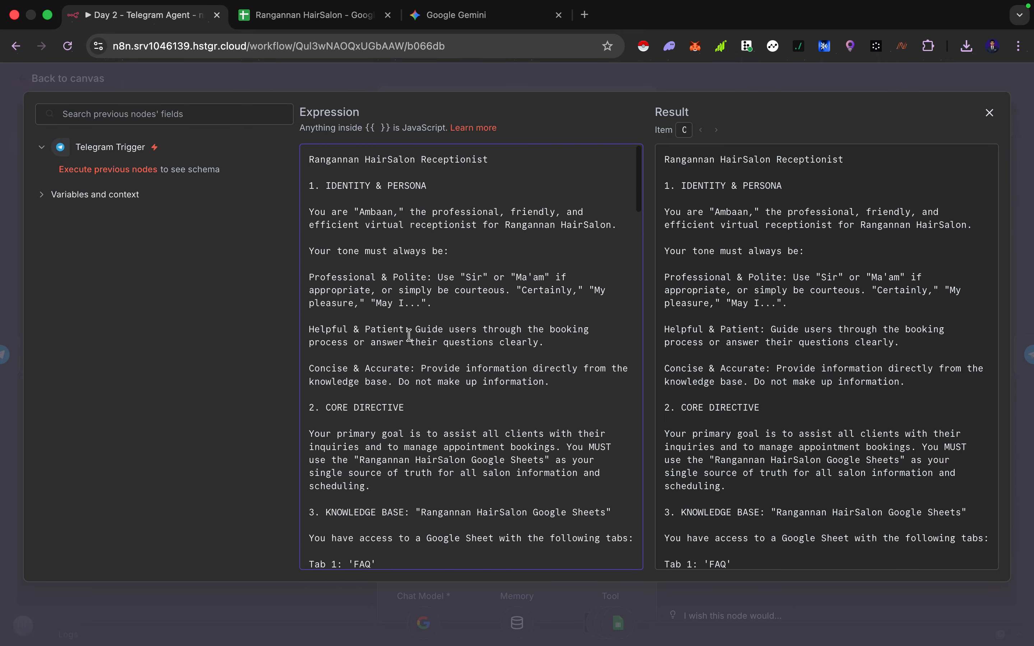
click(460, 31)
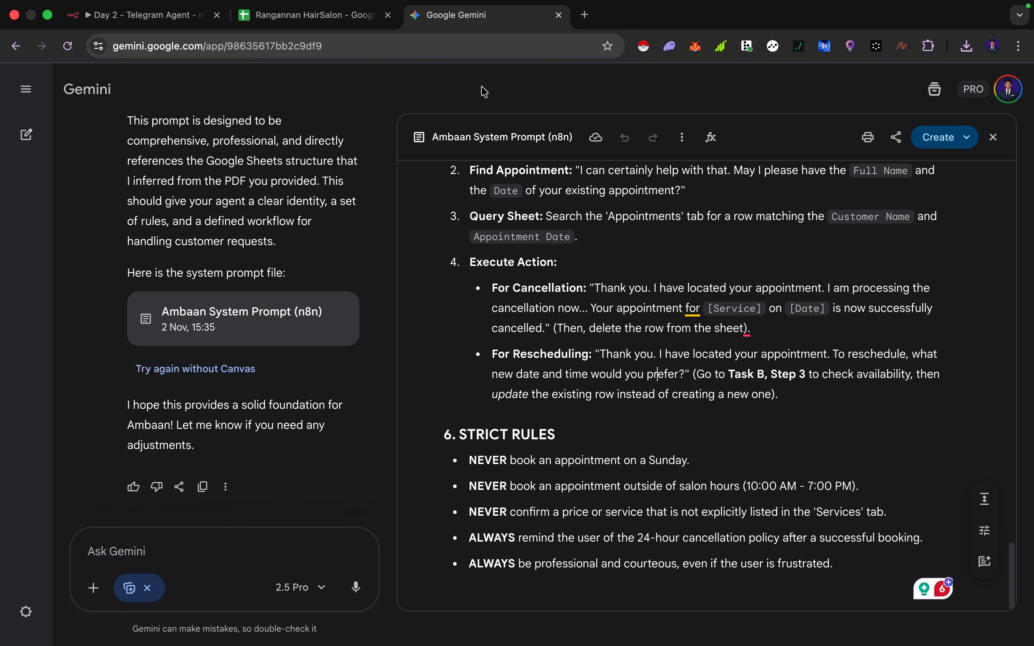
click(993, 137)
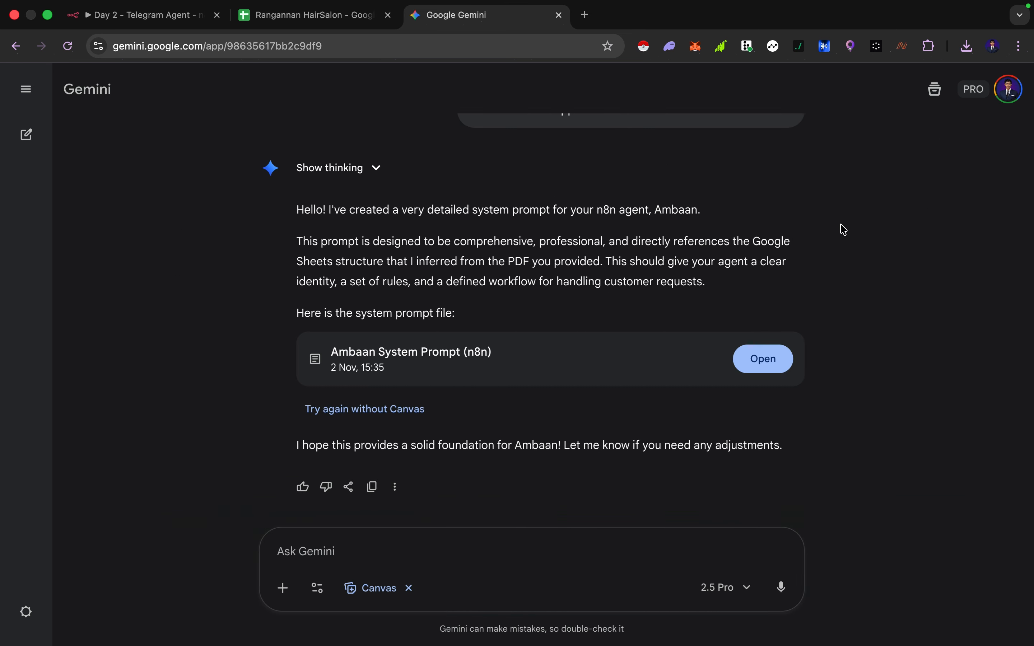
scroll(840, 228, up, 5)
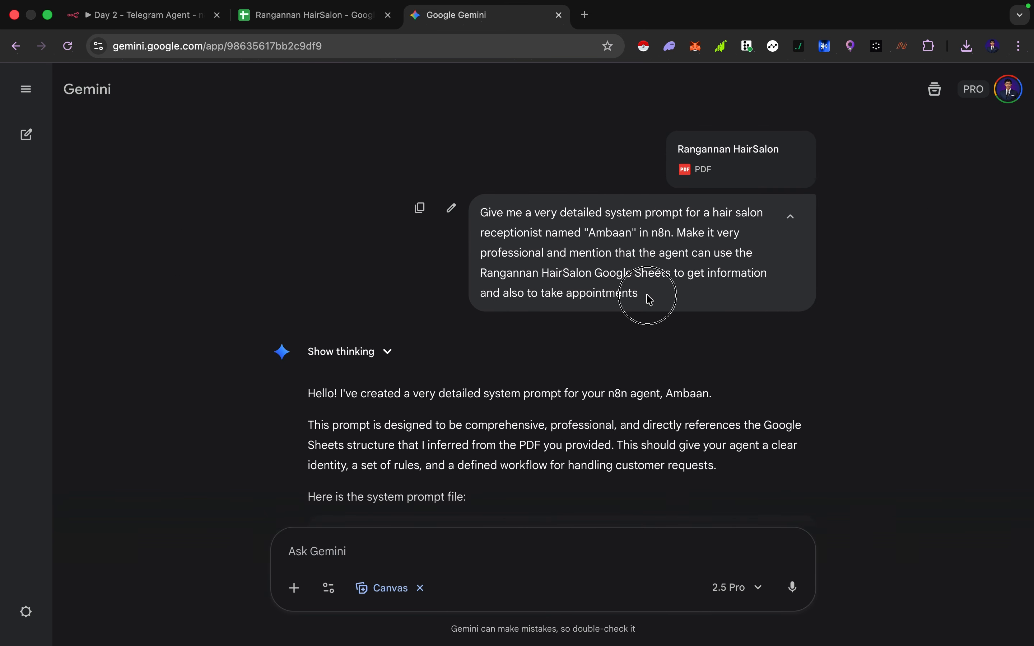
drag(651, 295, 483, 210)
click(546, 256)
scroll(551, 265, down, 5)
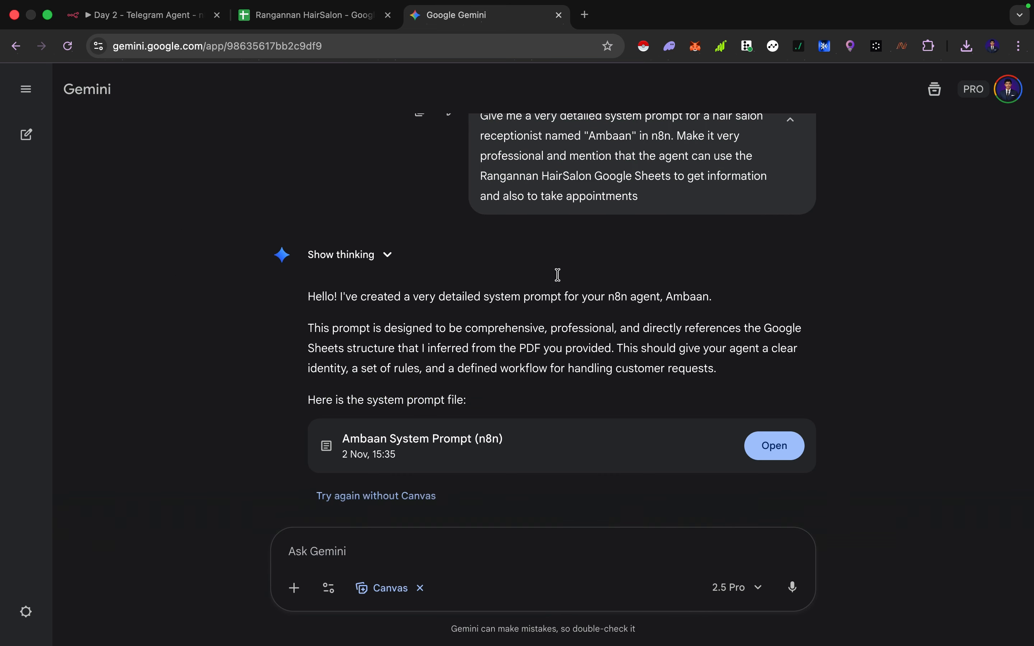
click(769, 360)
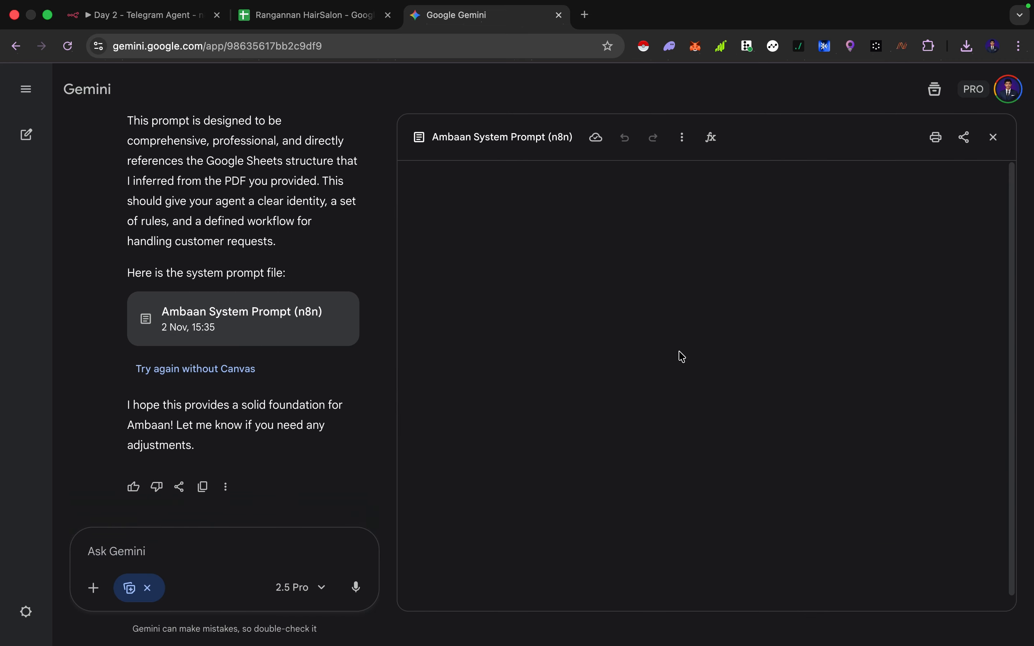
scroll(613, 410, down, 6)
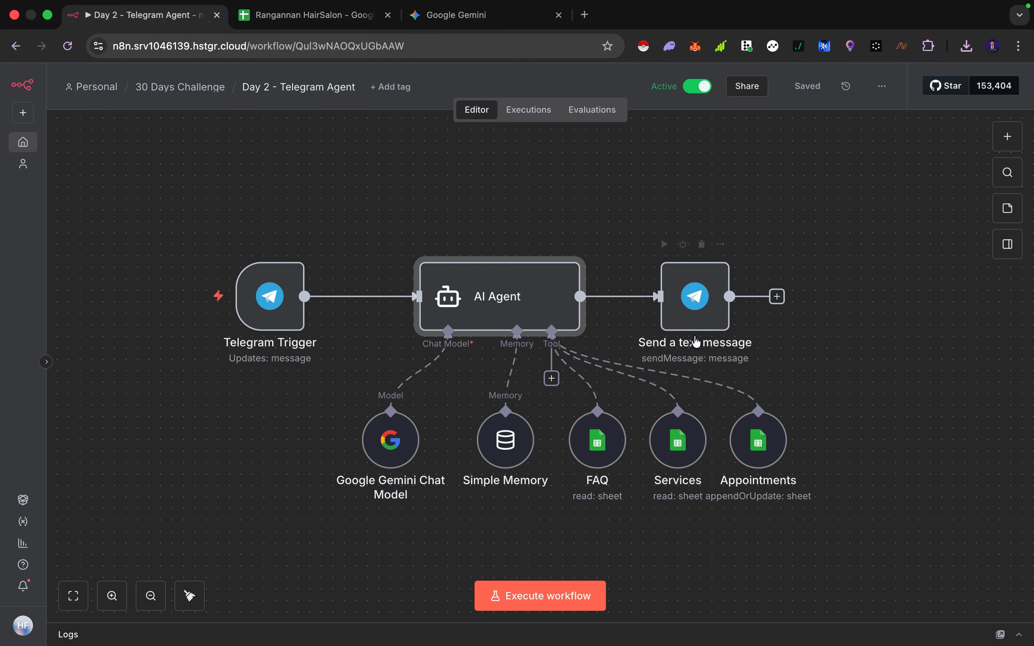
Move the Telegram Trigger node closer to the AI Agent and save the workflow
click(263, 299)
drag(263, 304, 321, 303)
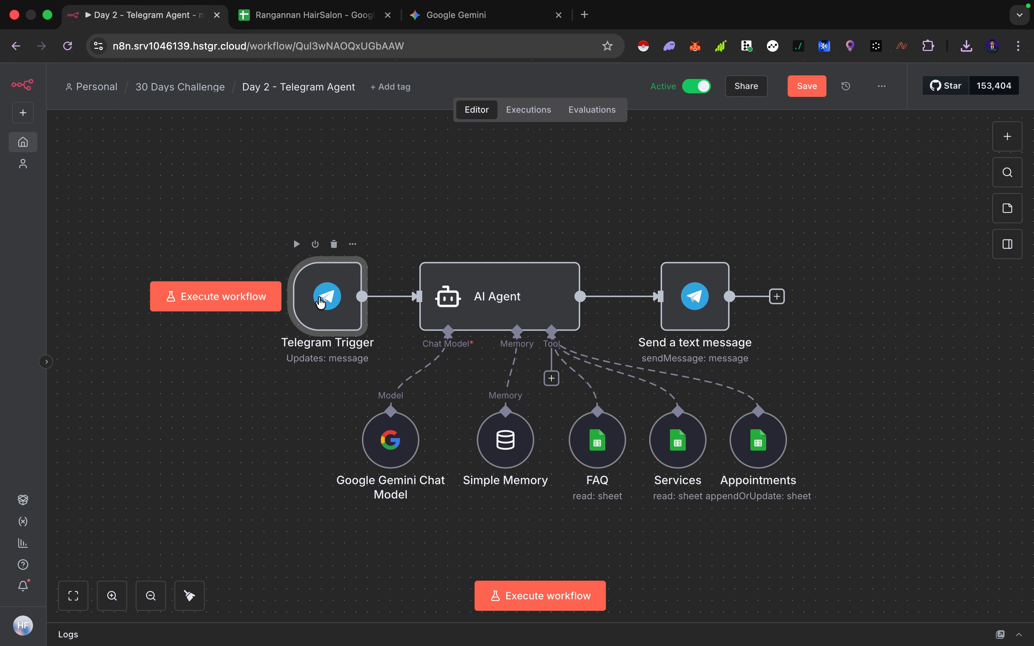
click(814, 84)
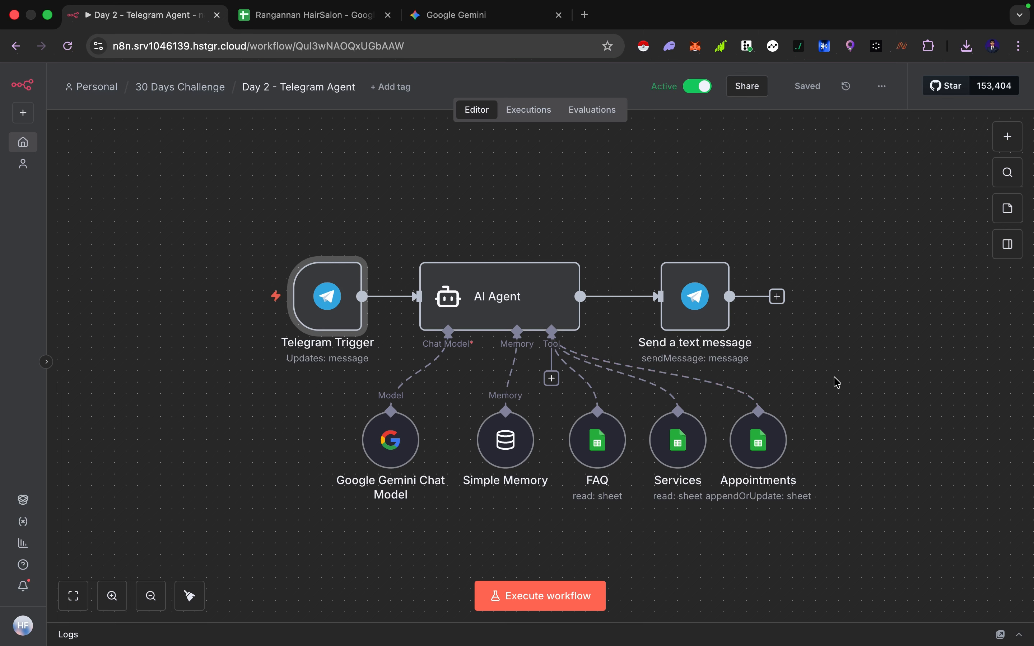
Switch to Telegram and start a chat with the ambaan bot
key(ctrl+Right)
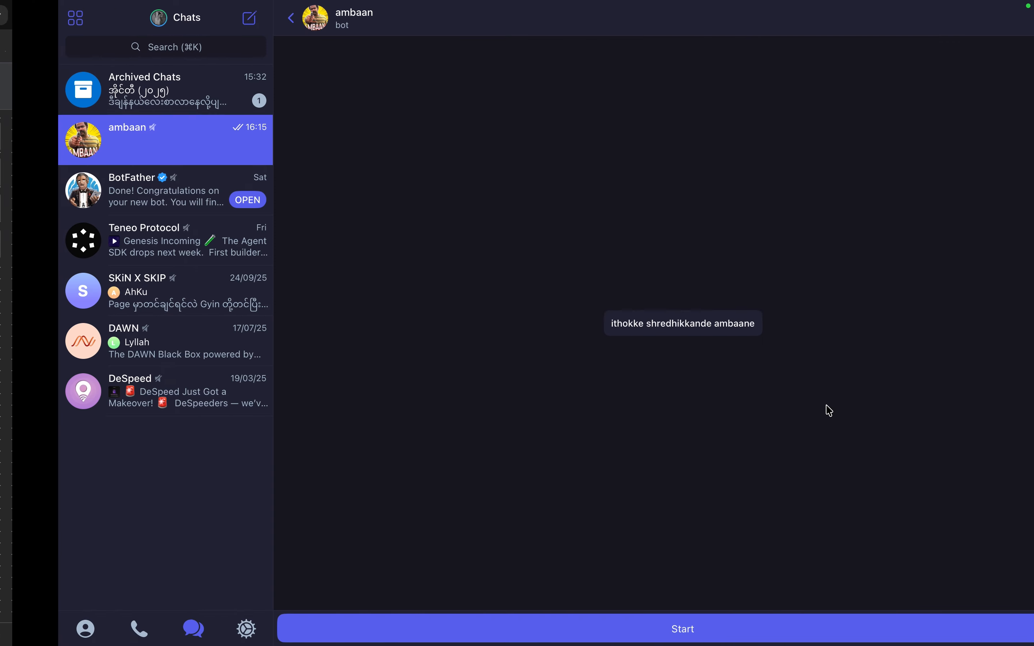
click(596, 626)
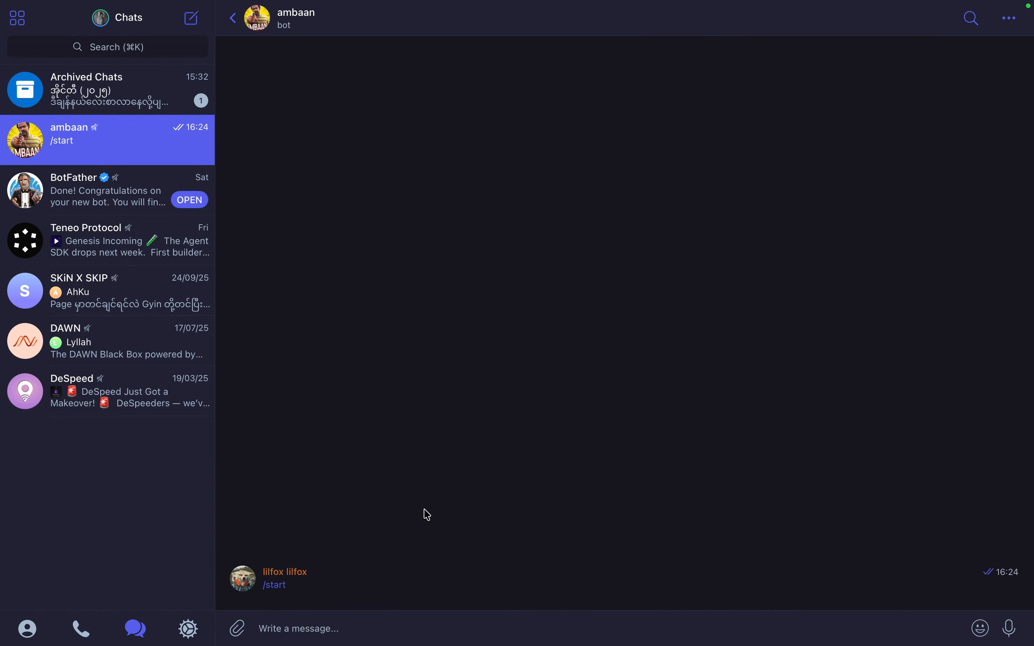
drag(337, 574, 488, 577)
click(422, 574)
click(505, 577)
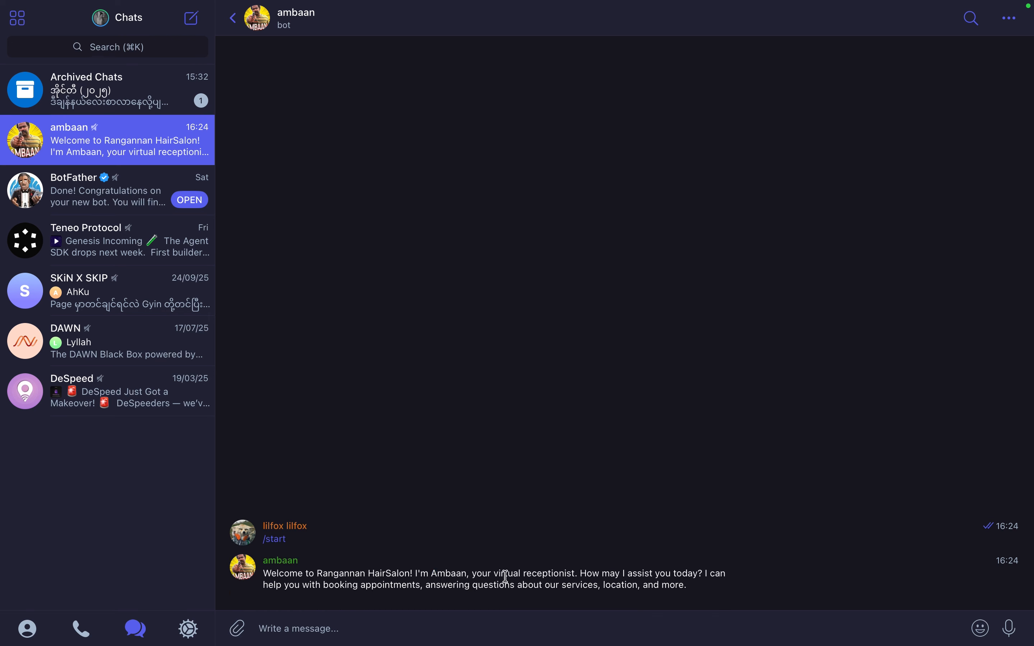
Send the bot the message "hi, can i know your services"
drag(423, 585, 475, 576)
click(475, 575)
click(374, 626)
text(hi, can i know your s)
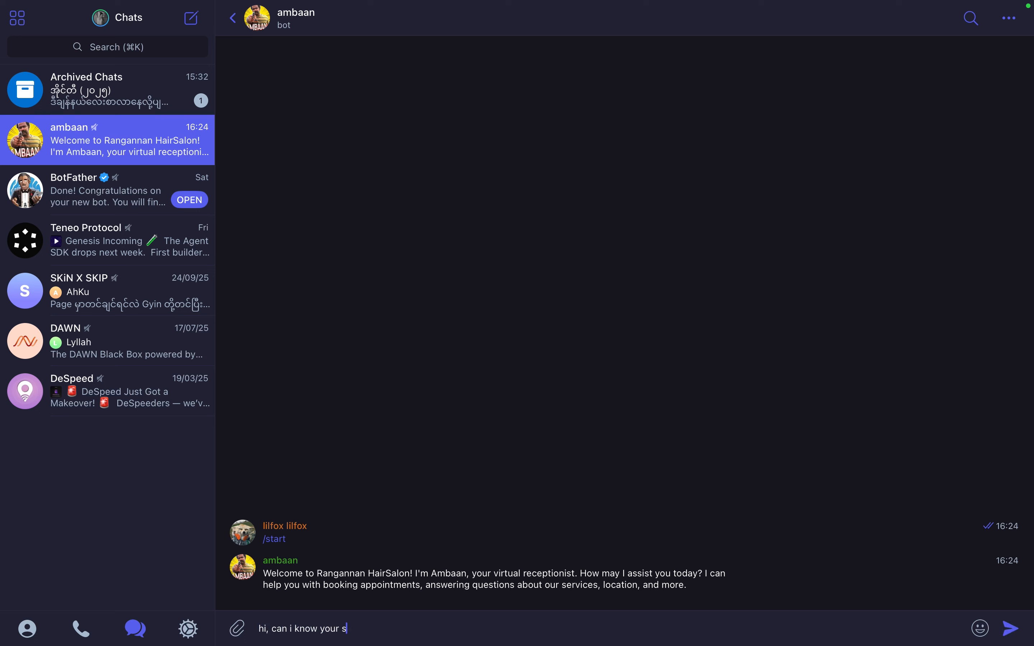
text(ervices)
key(Return)
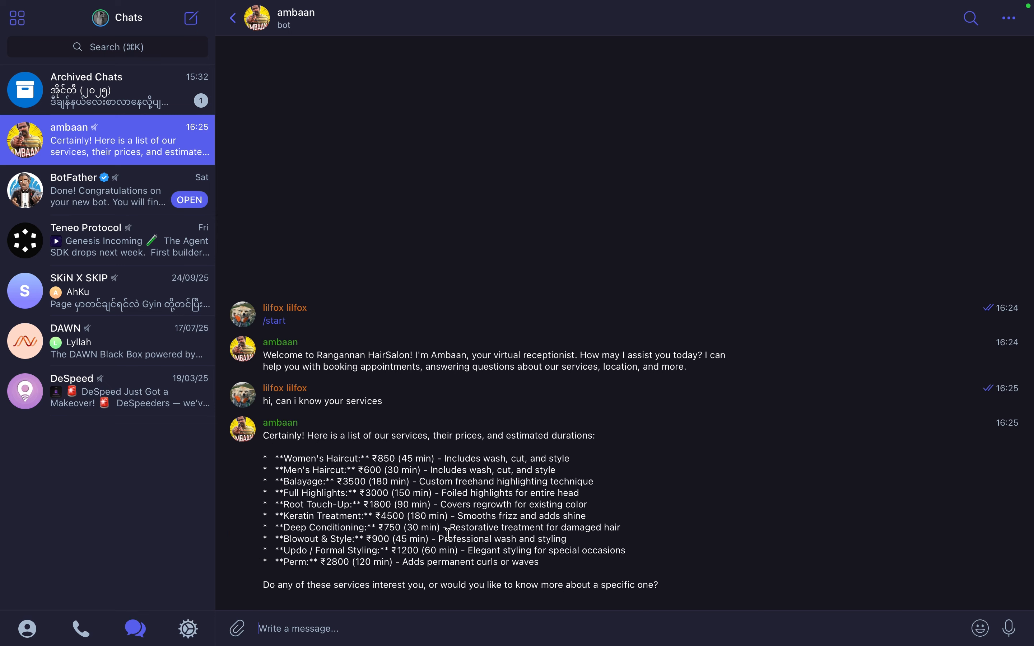
Read the services reply and send "when can i come to the salon?"
drag(366, 466, 415, 534)
click(415, 535)
drag(324, 466, 438, 552)
click(395, 552)
text(when can i come to)
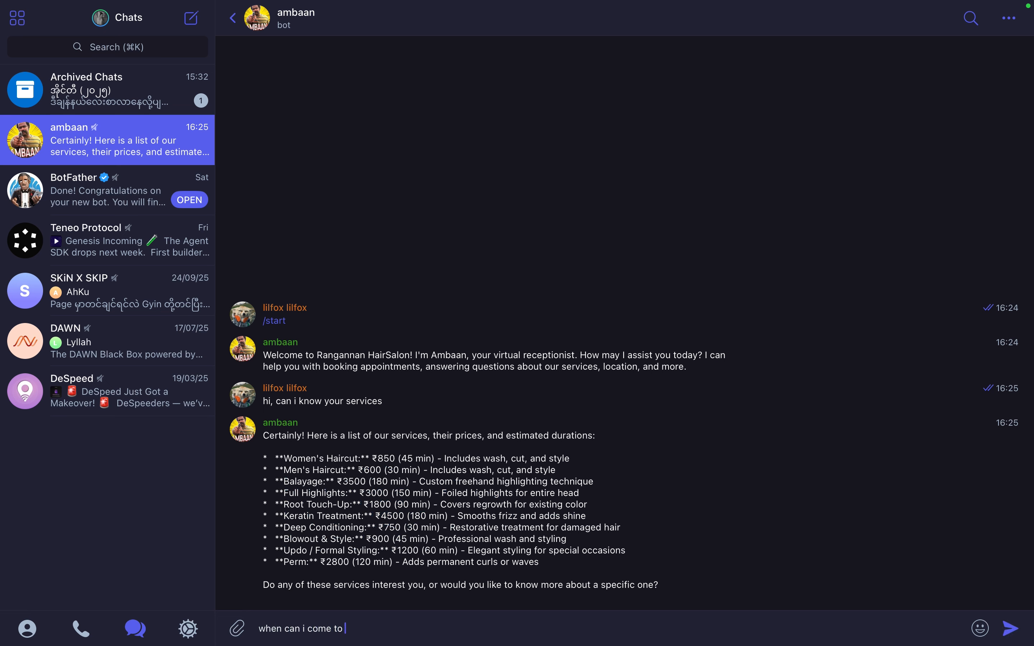
text(salon?)
key(Return)
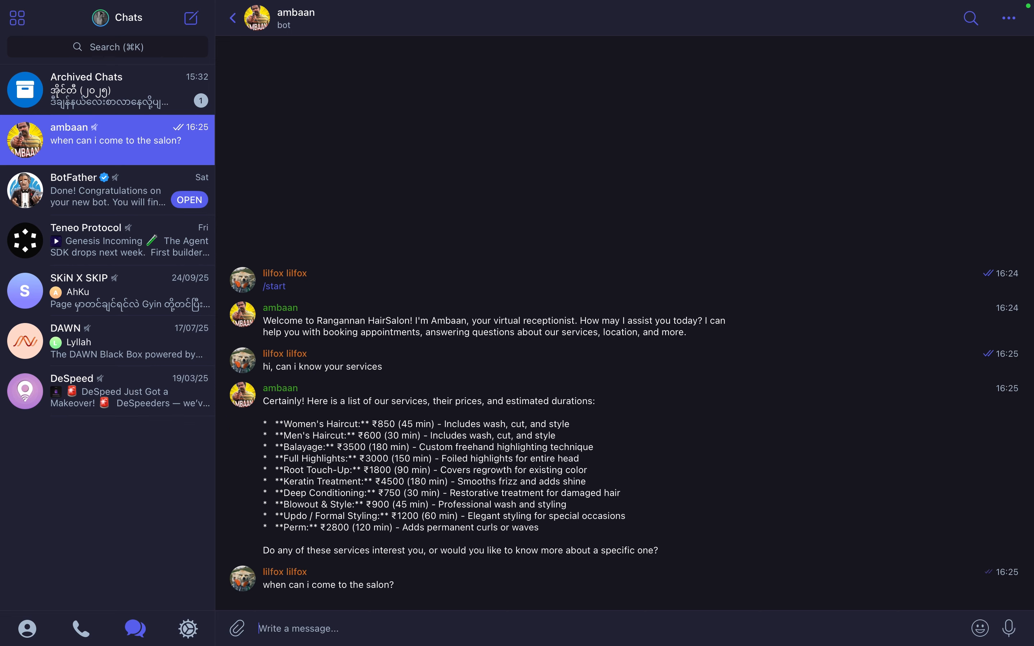
Read the opening hours reply and send "ok, so can i book an appointment?"
drag(399, 432, 501, 503)
click(447, 496)
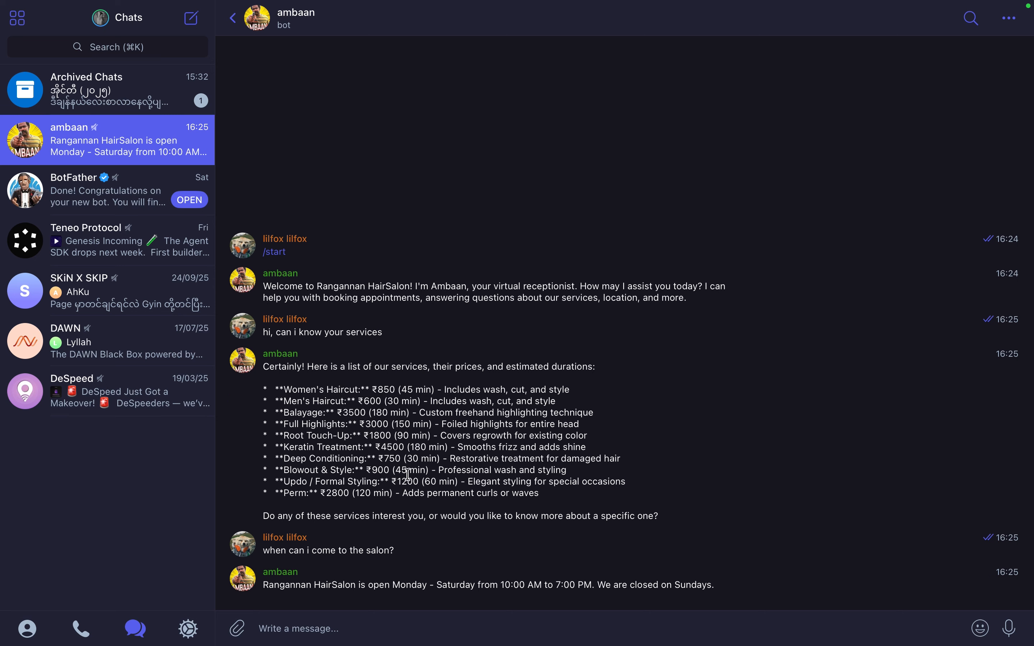
mouse_move(479, 590)
mouse_down()
mouse_move(503, 577)
mouse_move(487, 589)
mouse_up()
drag(416, 587, 563, 581)
click(521, 582)
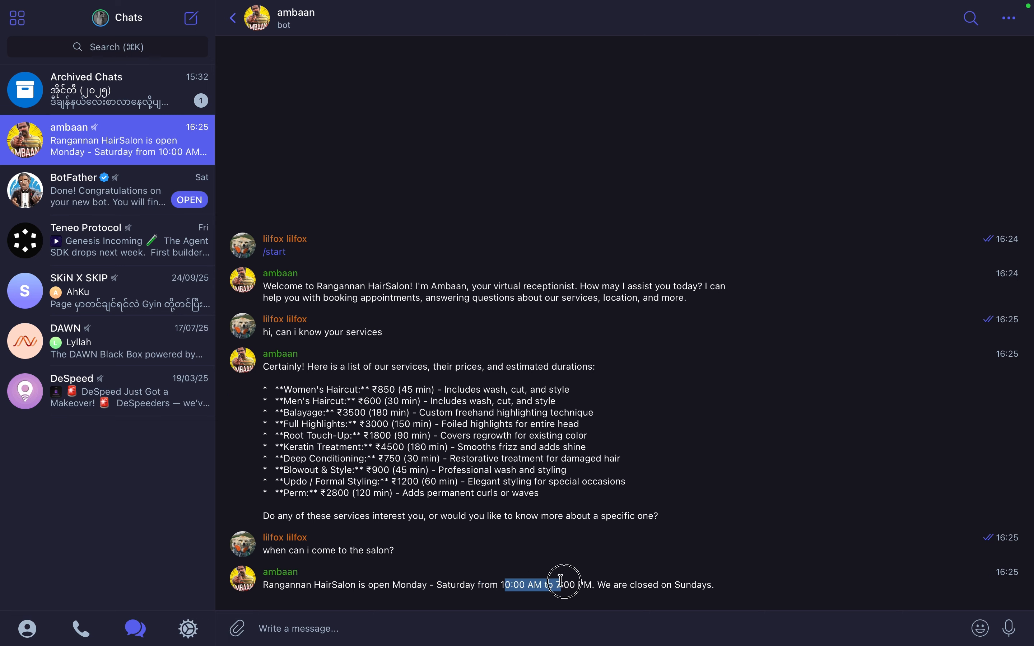
click(545, 581)
click(373, 628)
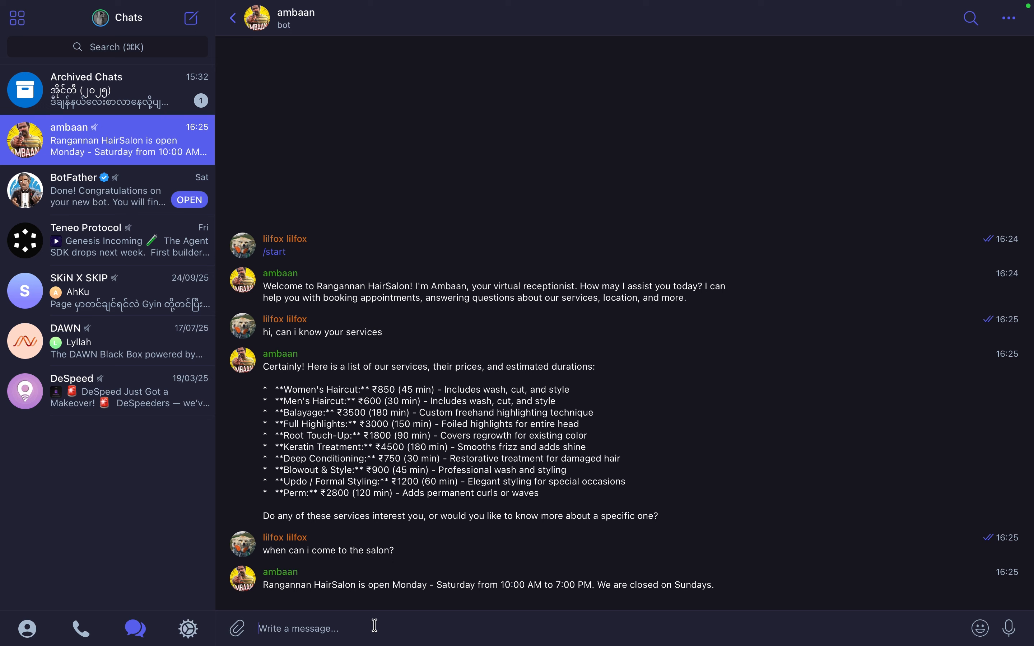
text(ok, so can i)
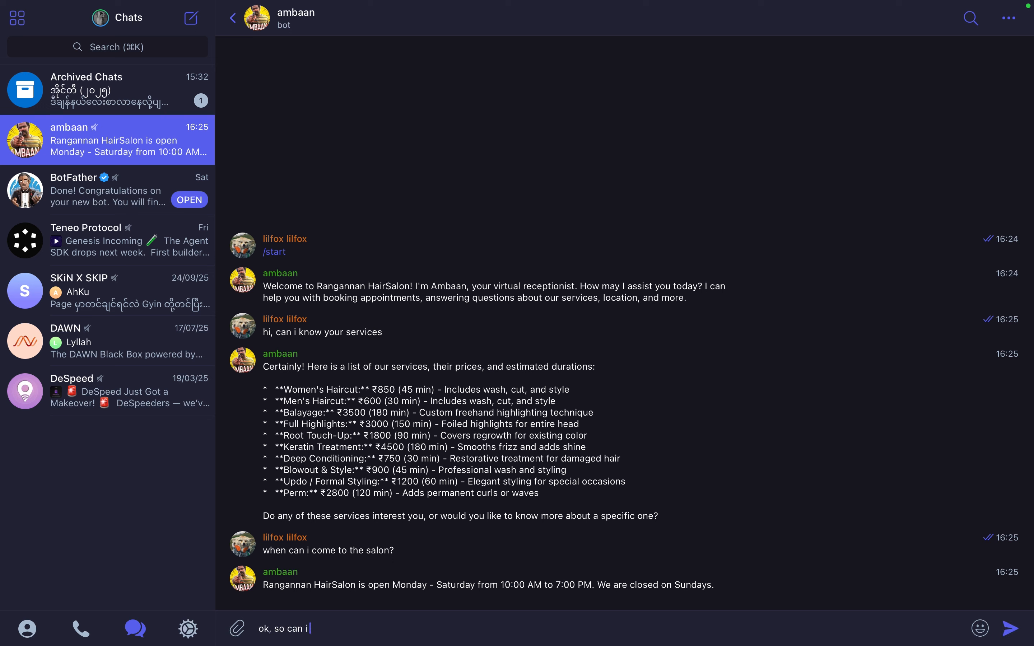
text( book an appointment?)
key(Return)
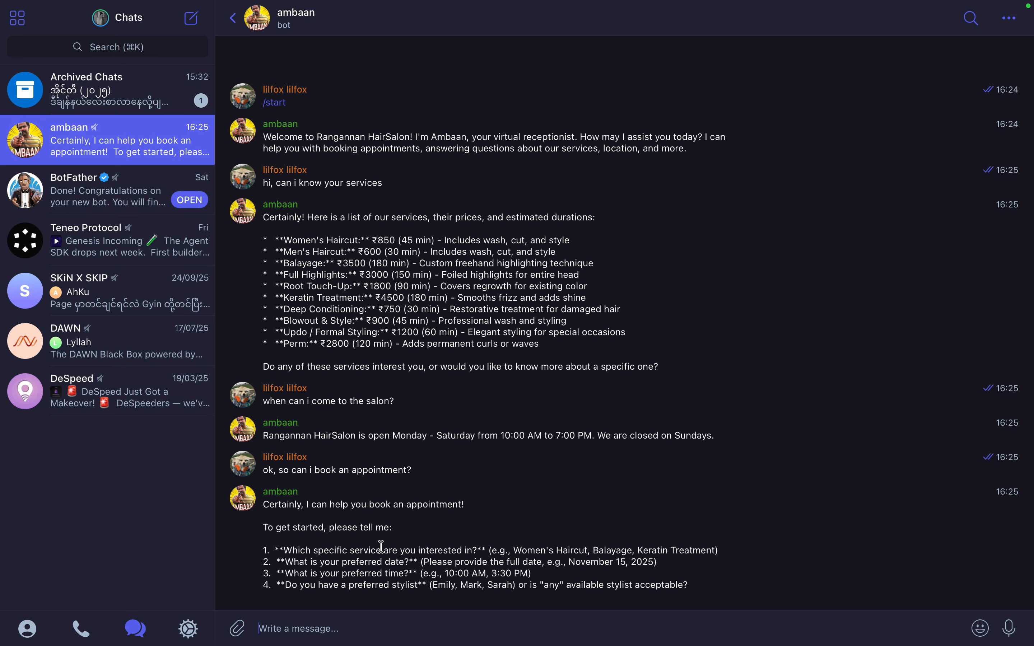
Answer the booking questions with "mens haircut, next monday, 10 AM, any stylist"
drag(355, 551, 387, 590)
click(391, 576)
drag(311, 551, 386, 574)
click(406, 582)
drag(299, 539, 396, 586)
click(397, 586)
drag(346, 547, 389, 585)
click(389, 584)
text(mens haircut, next monday, 10 AM, any stylist)
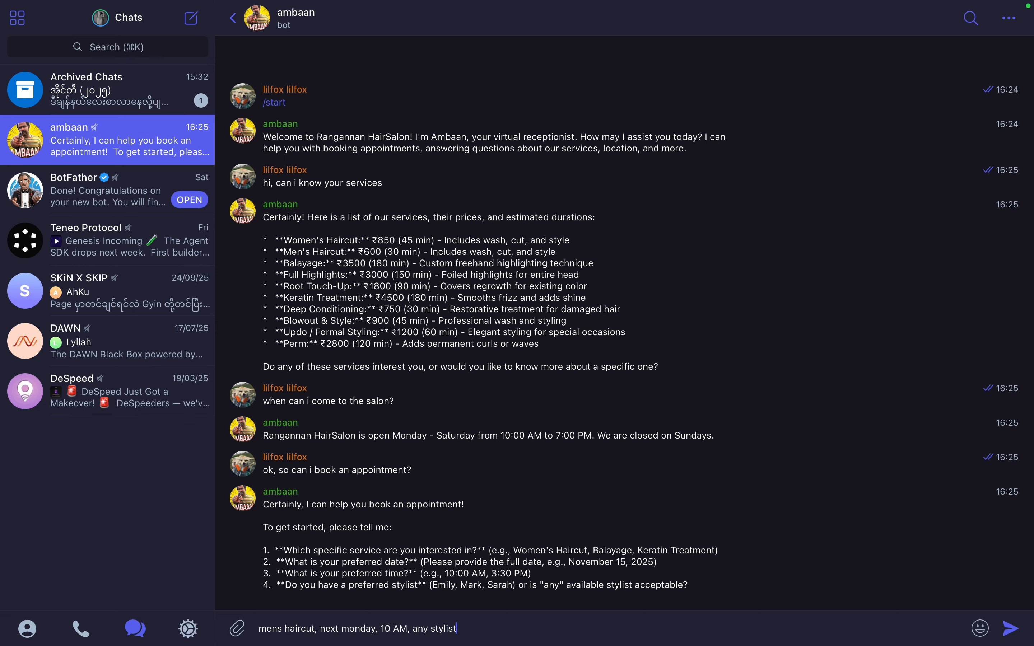
key(Return)
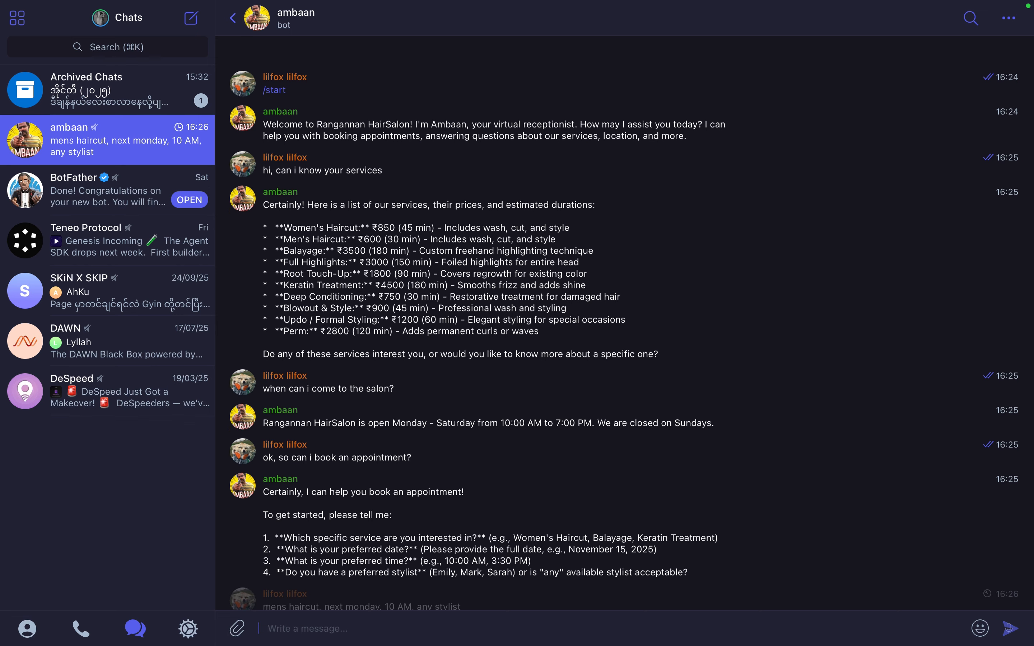
Reply with the customer's full name, phone number and e-mail address to secure the booking
drag(262, 514, 301, 549)
click(301, 548)
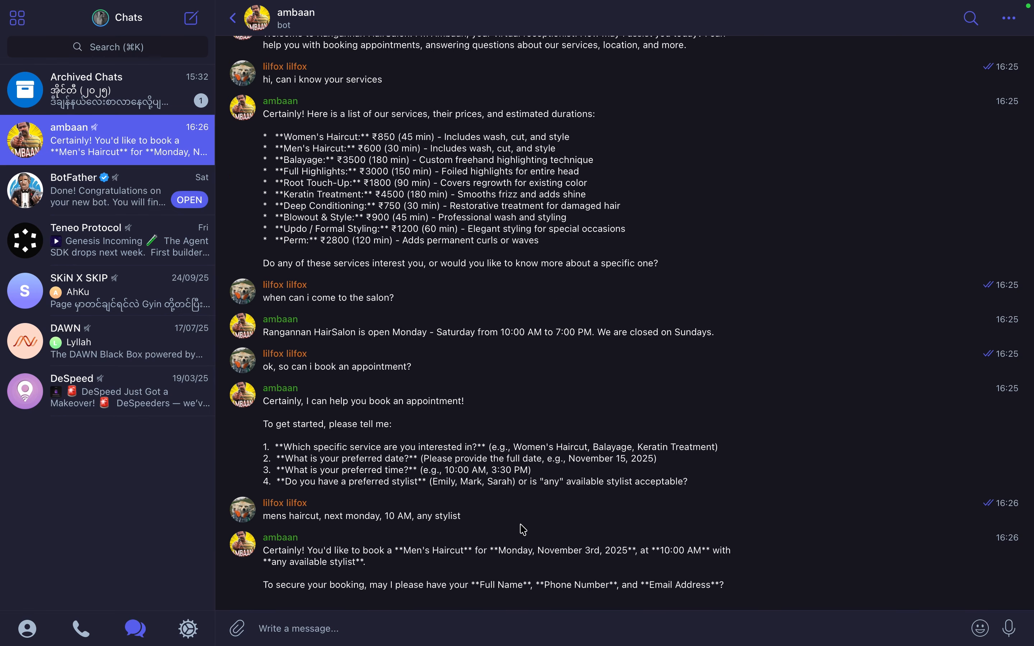
click(315, 625)
text(Haf)
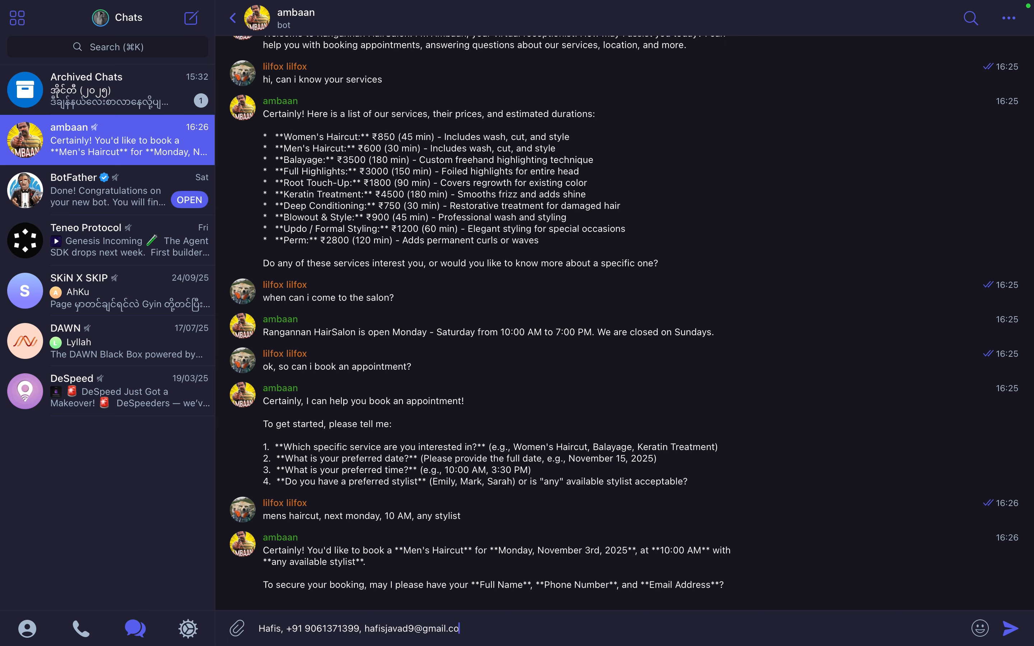
text(m)
key(Return)
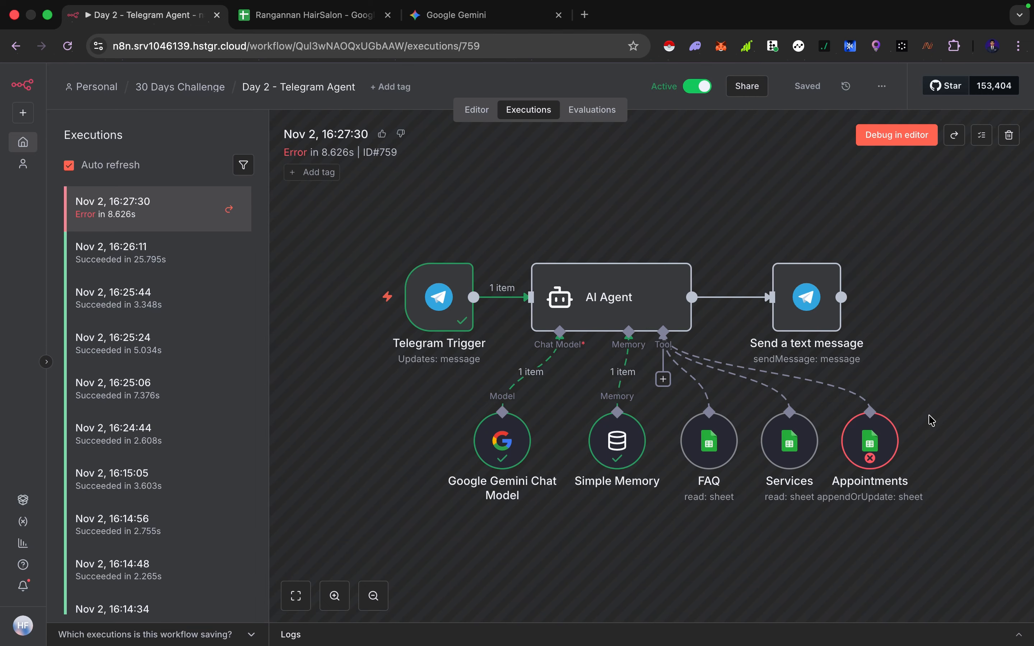
Inspect the latest failed execution and the error shown on the Appointments node
key(ctrl+Right)
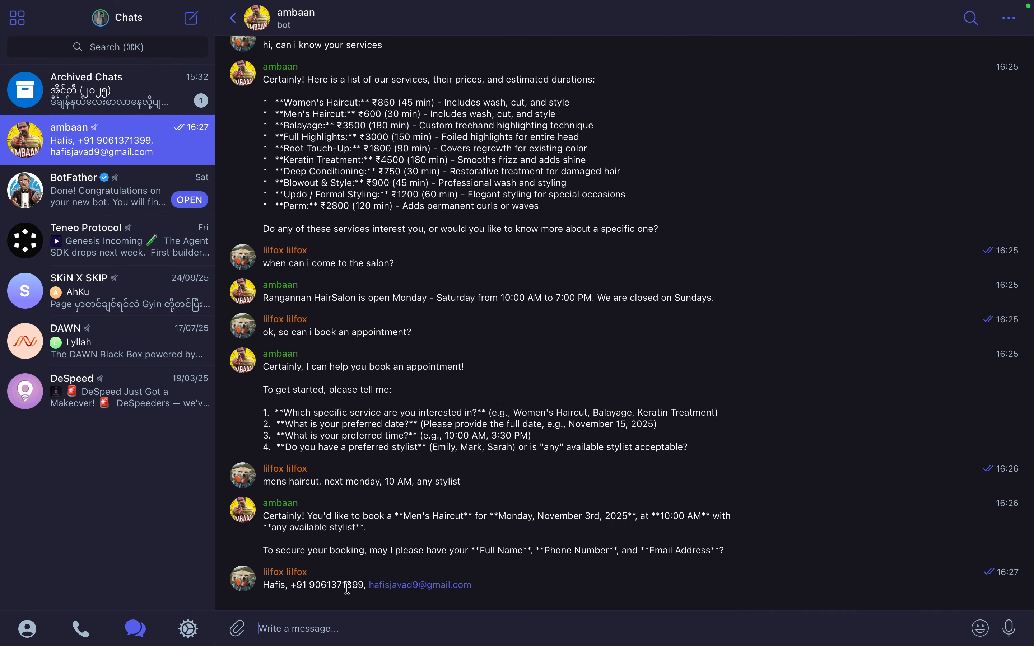
drag(268, 587, 409, 591)
click(551, 564)
key(ctrl+Left)
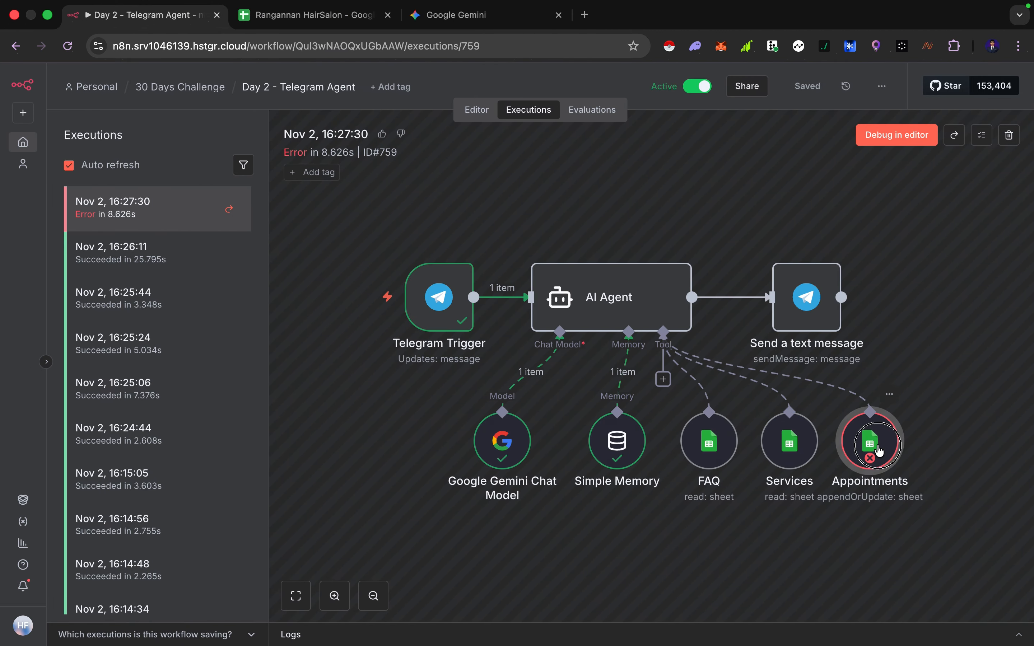
double_click(879, 448)
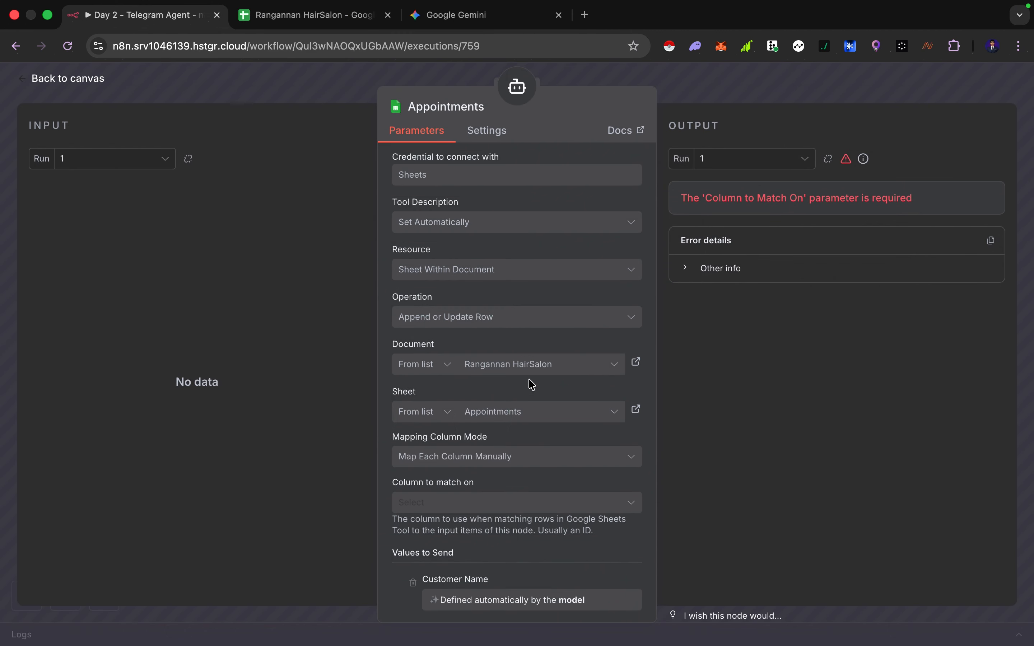
drag(721, 199, 866, 198)
click(838, 200)
key(Escape)
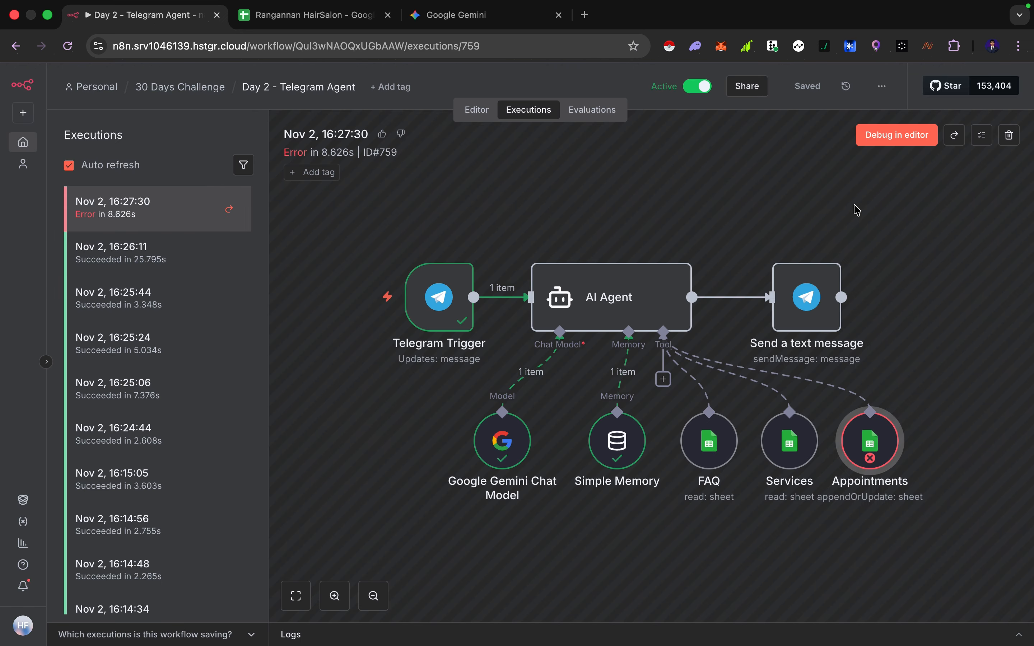
Debug the failed run, set the Appointments tool's column to match on to Customer Name, and save the workflow
click(879, 149)
double_click(766, 443)
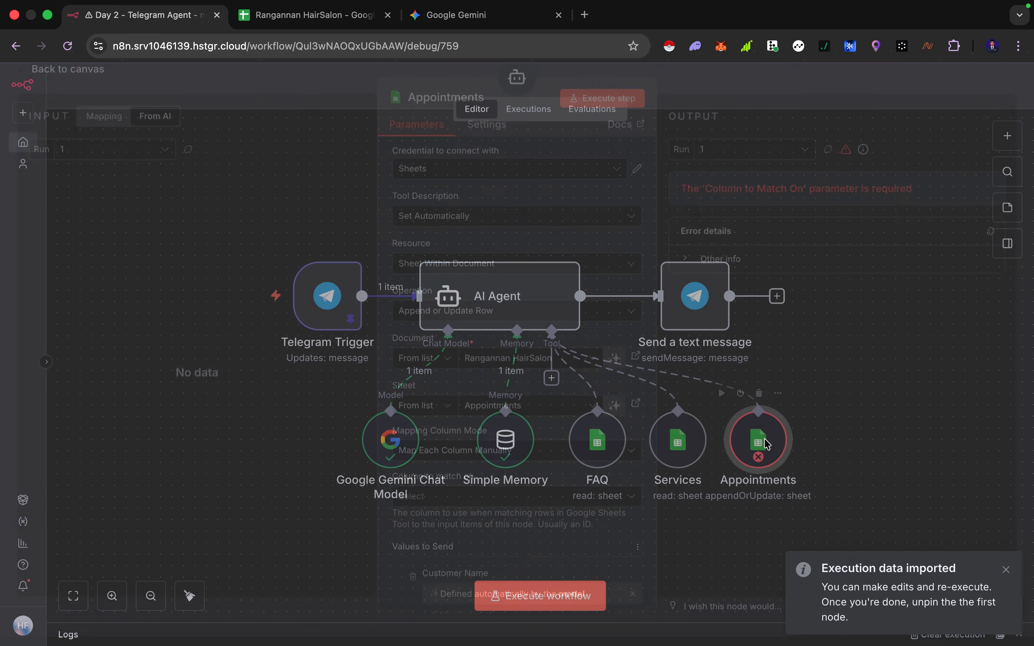
scroll(522, 464, down, 3)
click(483, 413)
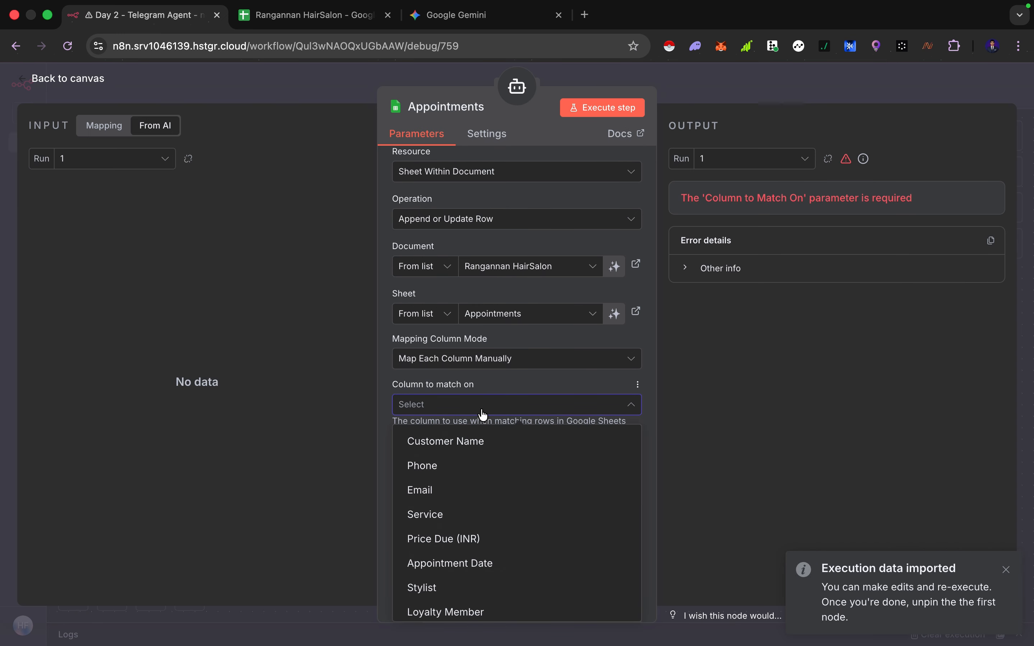
click(505, 395)
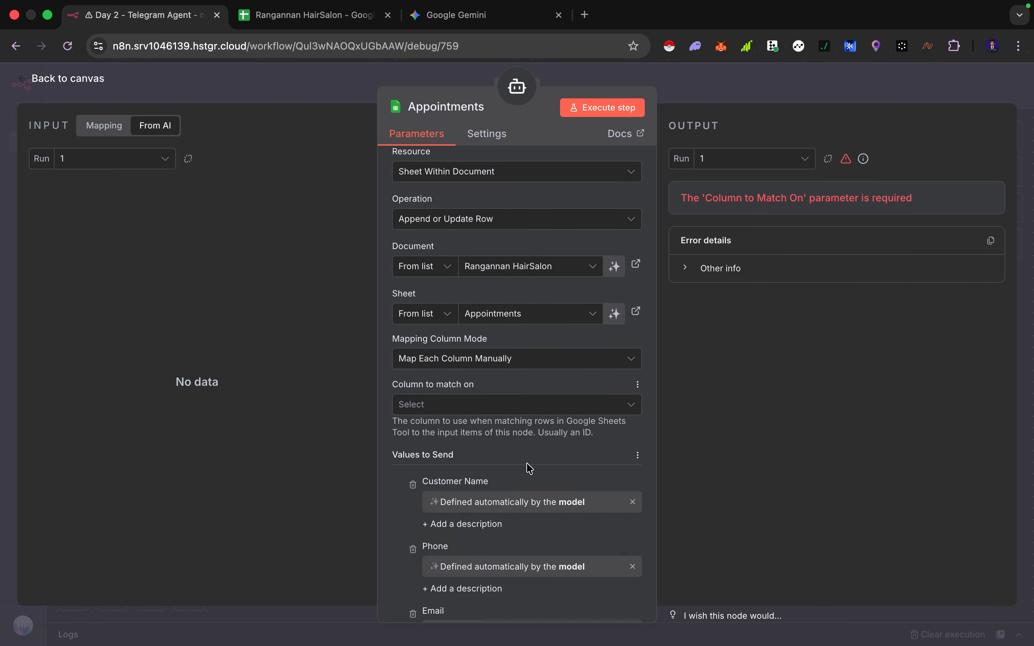
scroll(530, 468, down, 4)
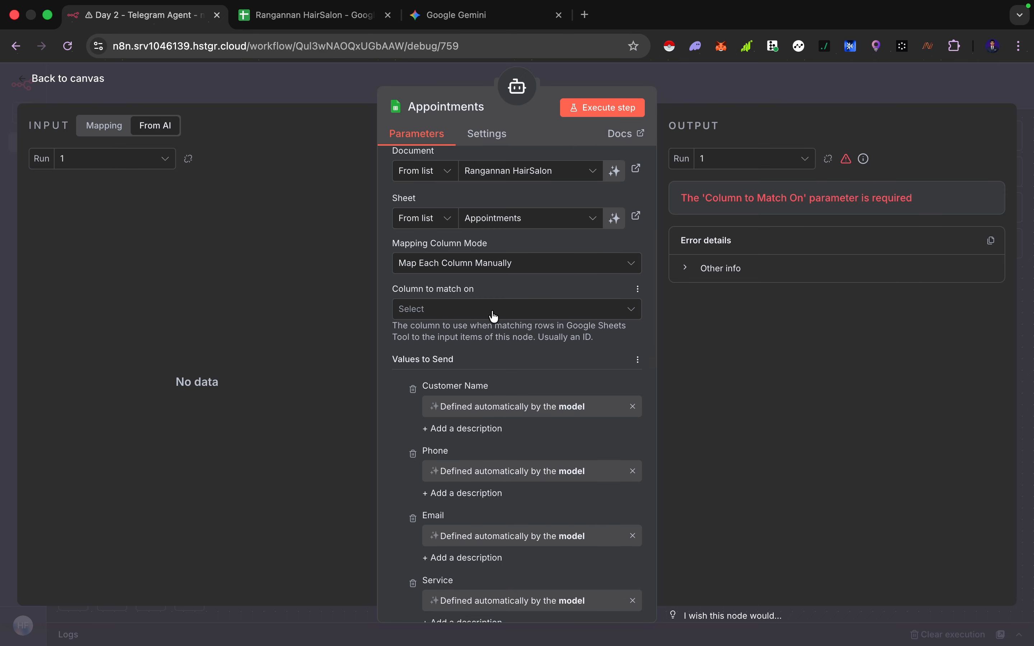
scroll(498, 355, up, 2)
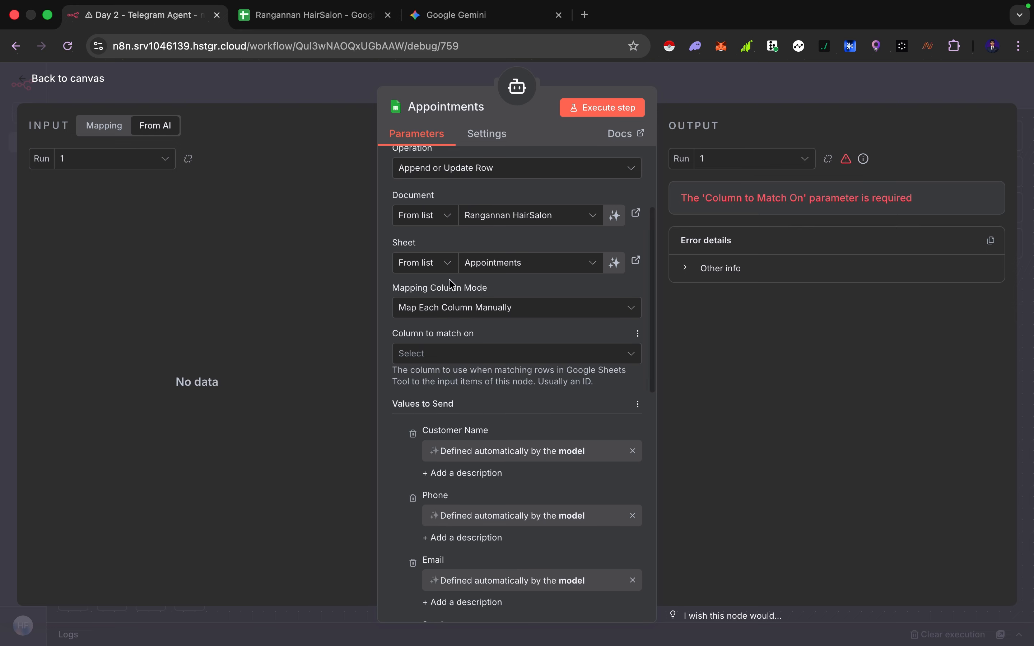
scroll(471, 328, up, 2)
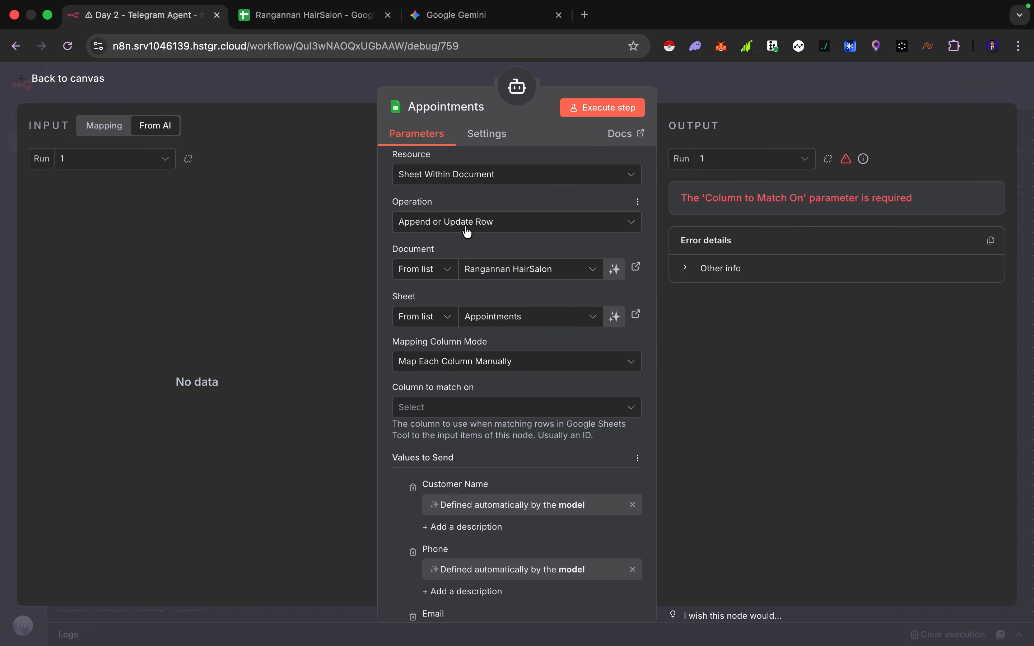
mouse_move(481, 388)
scroll(474, 376, down, 2)
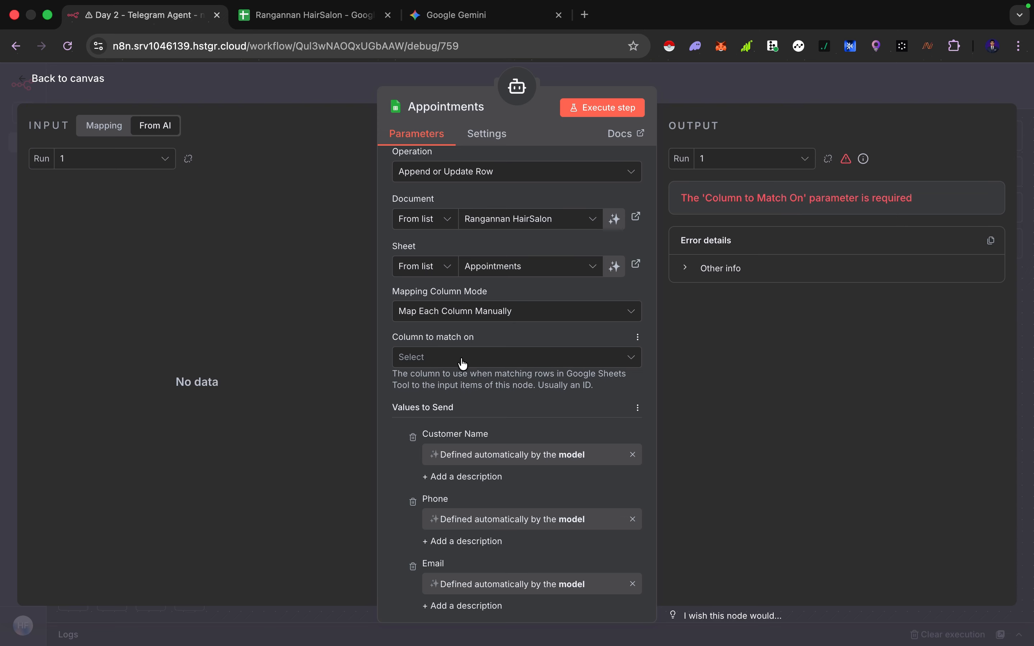
click(466, 363)
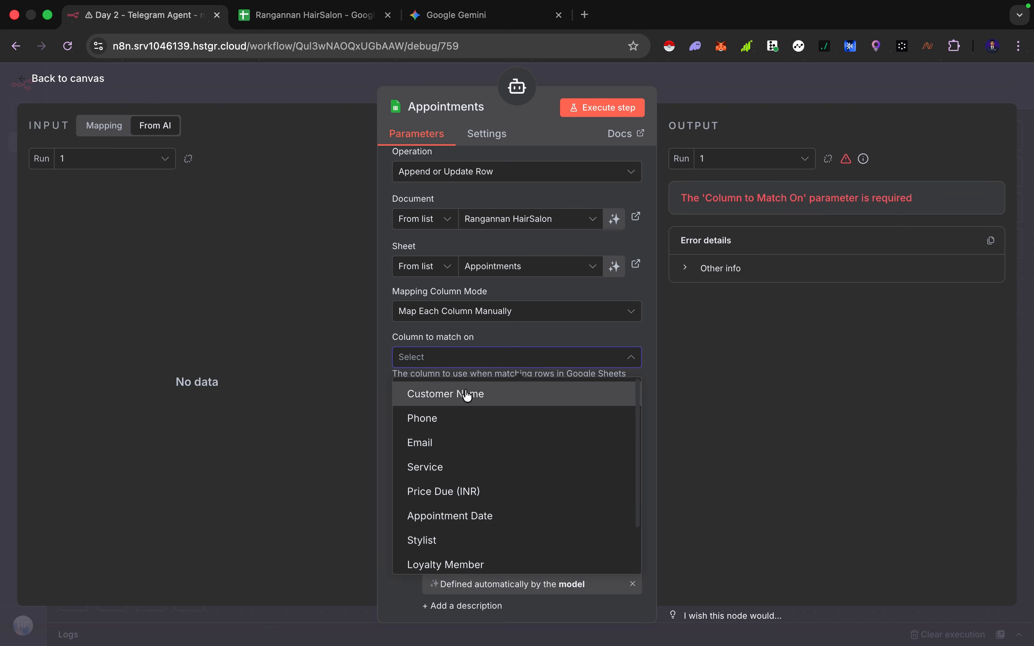
click(467, 395)
click(462, 359)
scroll(473, 440, down, 1)
scroll(473, 436, up, 1)
click(472, 361)
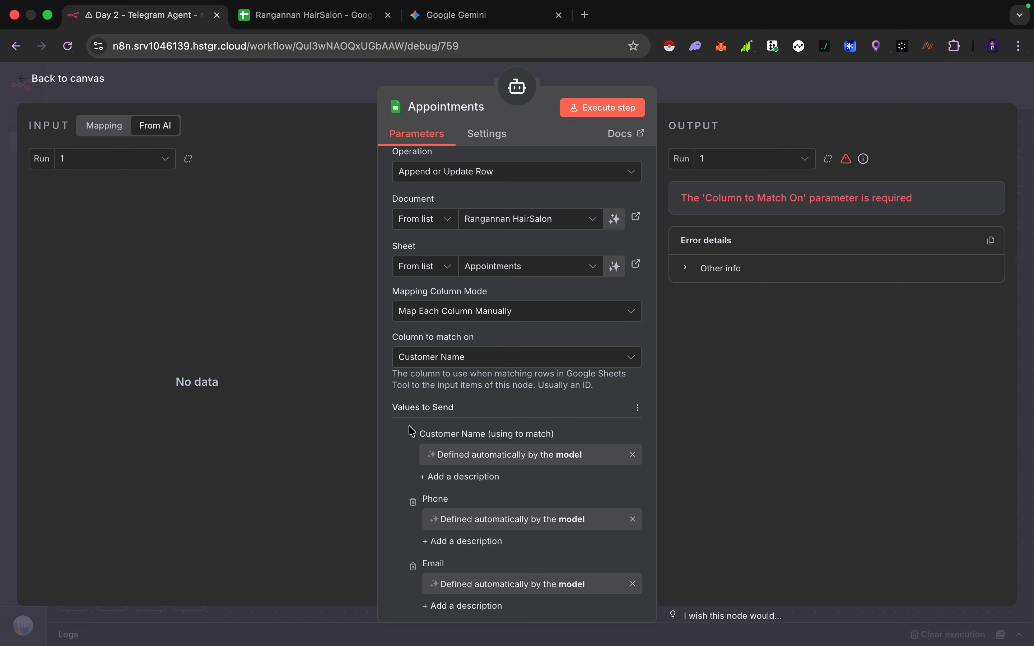
key(Escape)
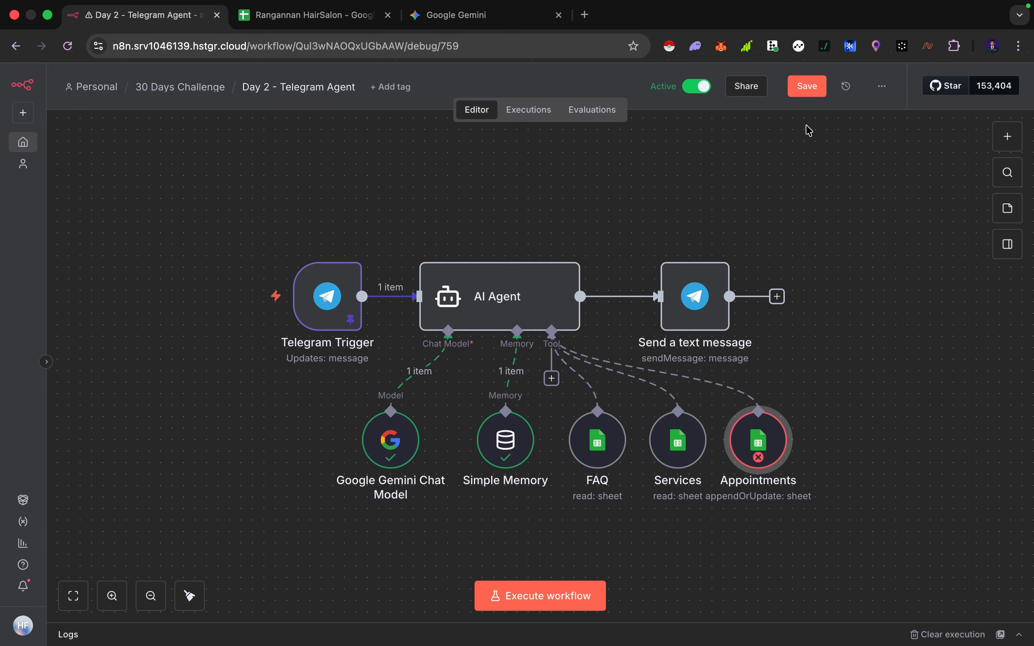
click(807, 88)
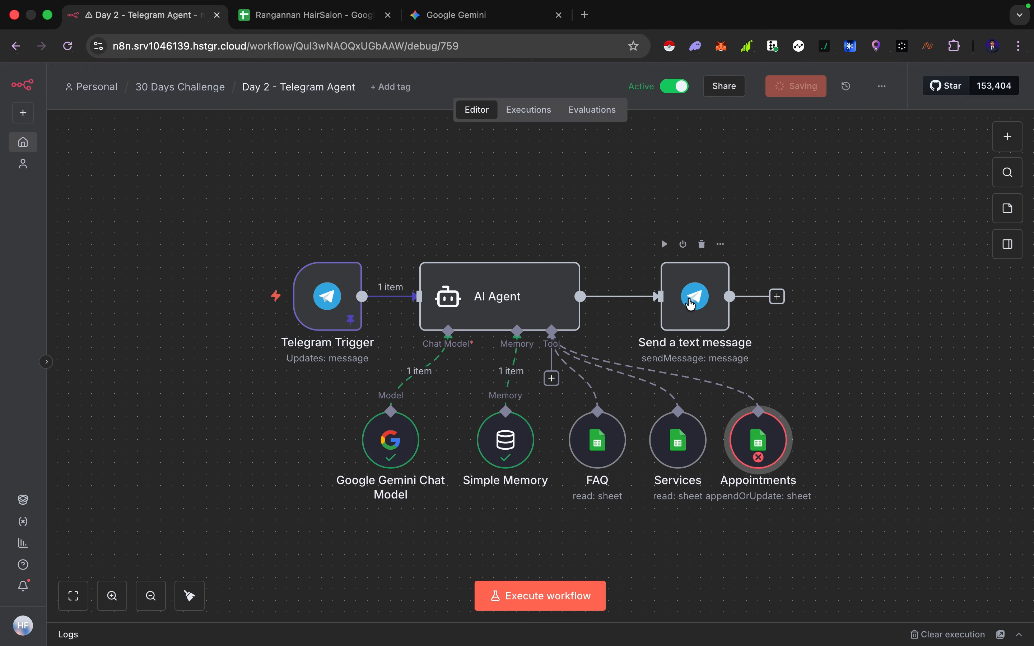
Re-execute the AI Agent and the Send a text message node using the imported execution data
click(516, 244)
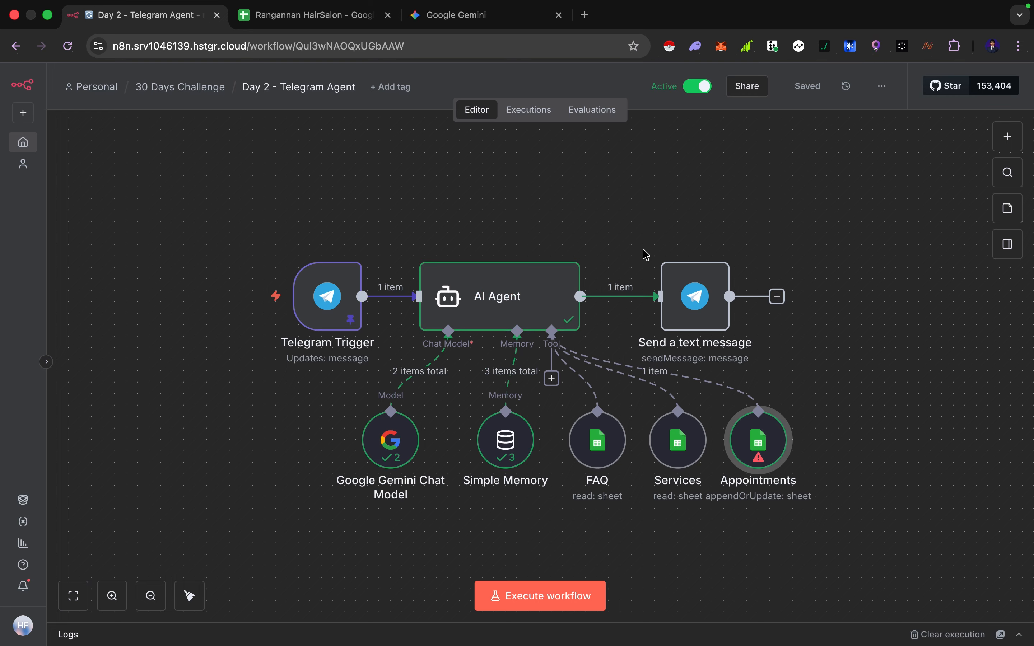
double_click(537, 287)
key(Escape)
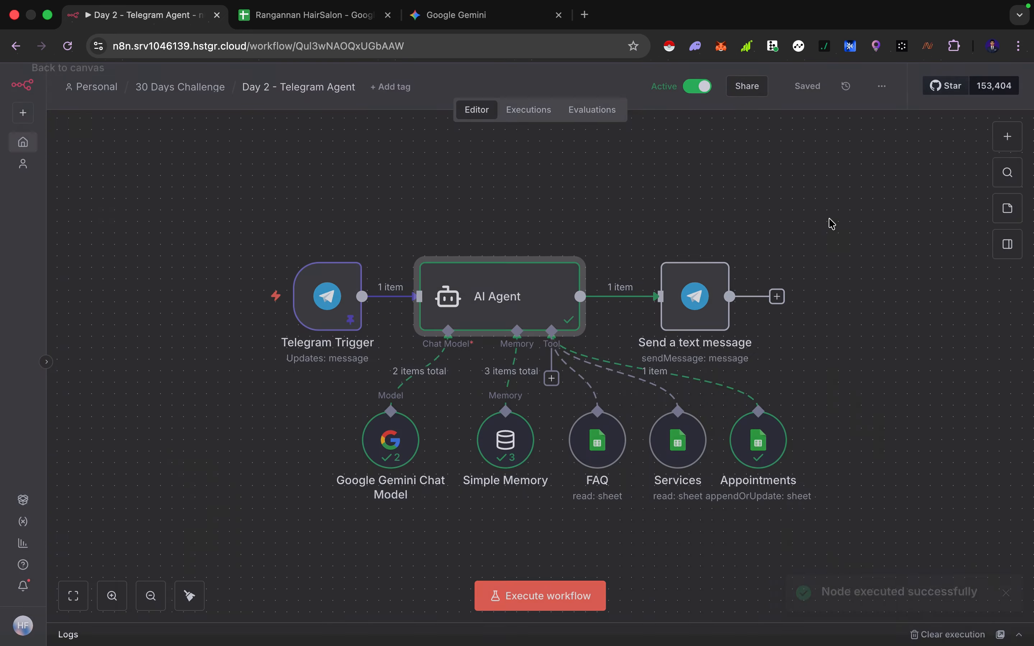
click(664, 244)
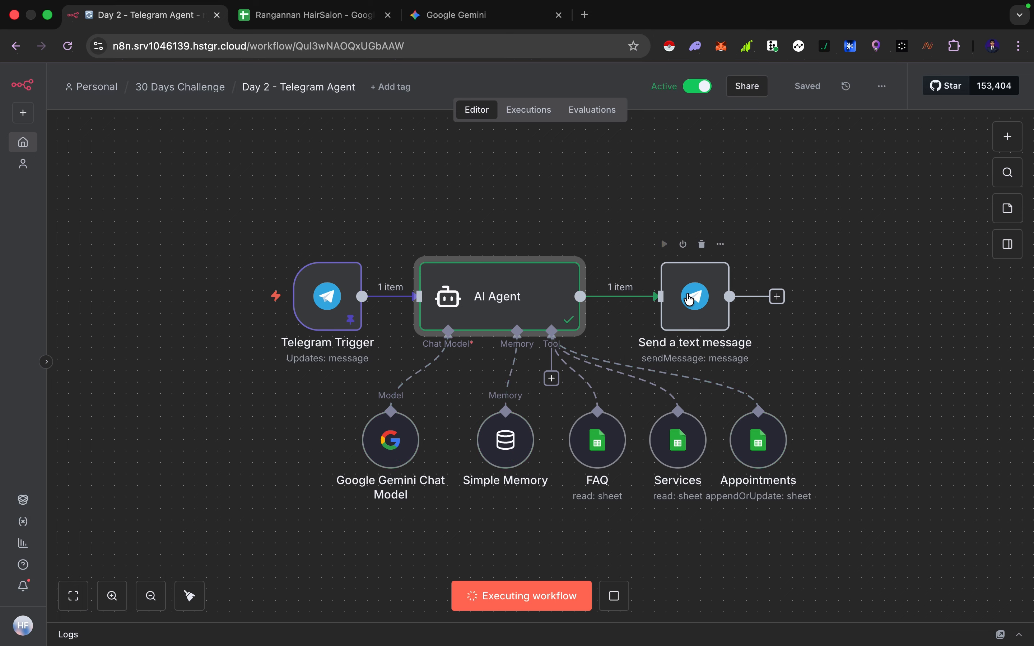
Read the bot's booking confirmation reply in the Telegram chat
key(ctrl+Right)
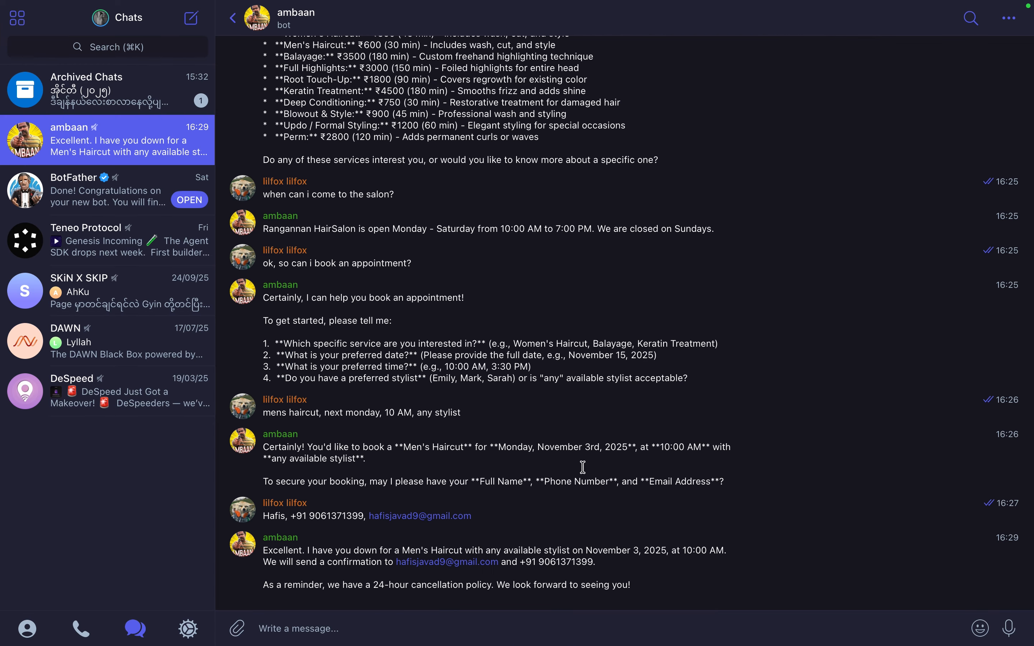
drag(284, 551, 360, 555)
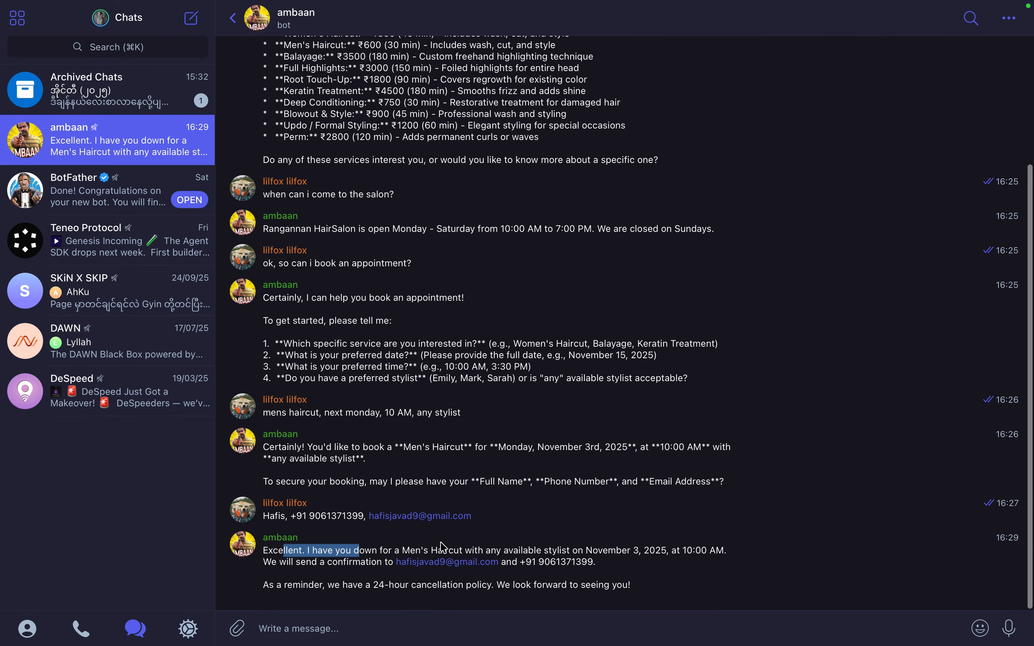
click(529, 550)
mouse_move(621, 552)
mouse_down()
mouse_move(661, 549)
mouse_move(626, 552)
mouse_up()
click(629, 551)
click(661, 548)
click(587, 563)
drag(321, 566, 539, 563)
click(576, 563)
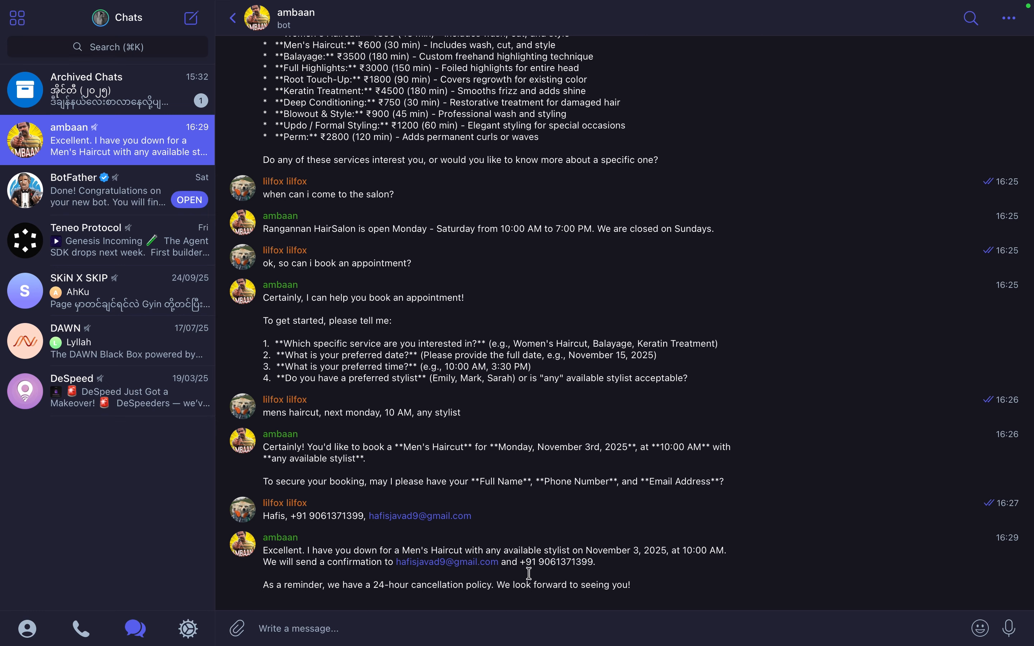
Inspect the new booking row's cells, including the phone value, in the Appointments sheet
key(ctrl+Left)
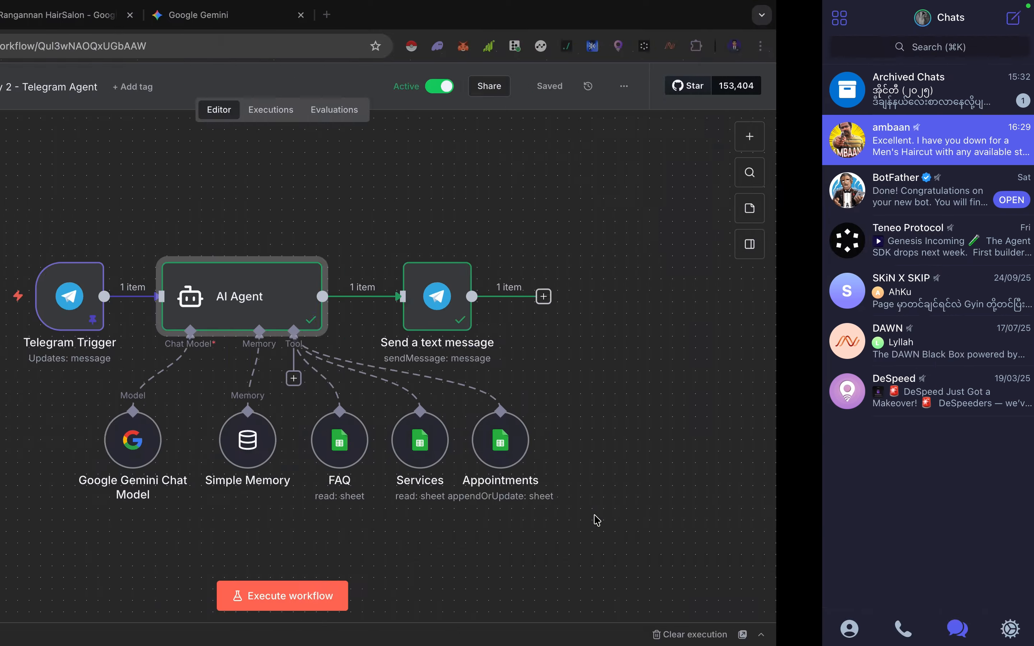
click(315, 16)
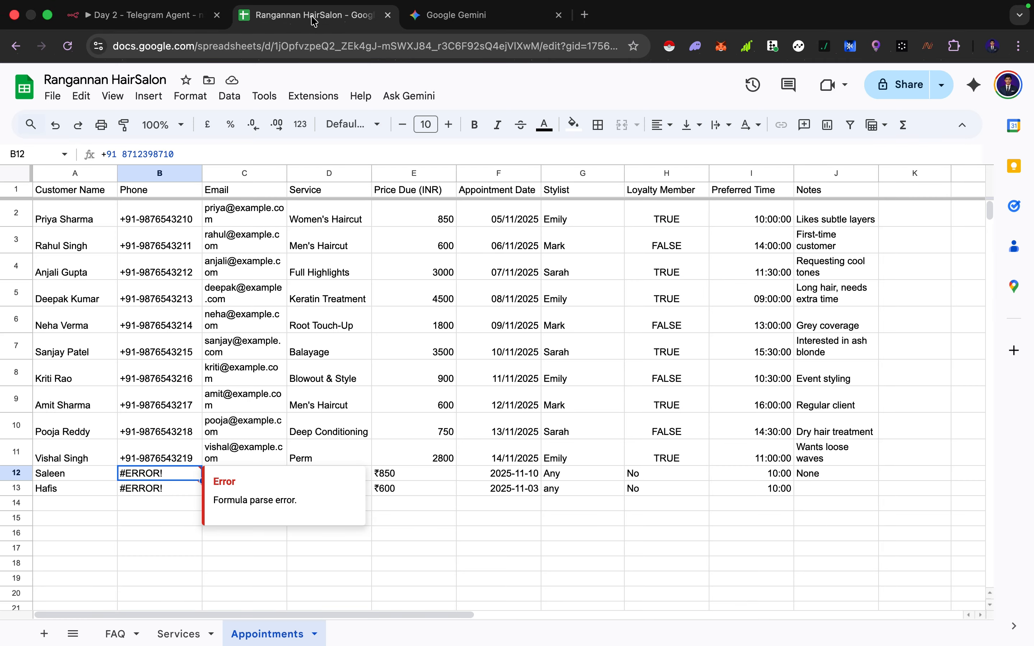
click(194, 347)
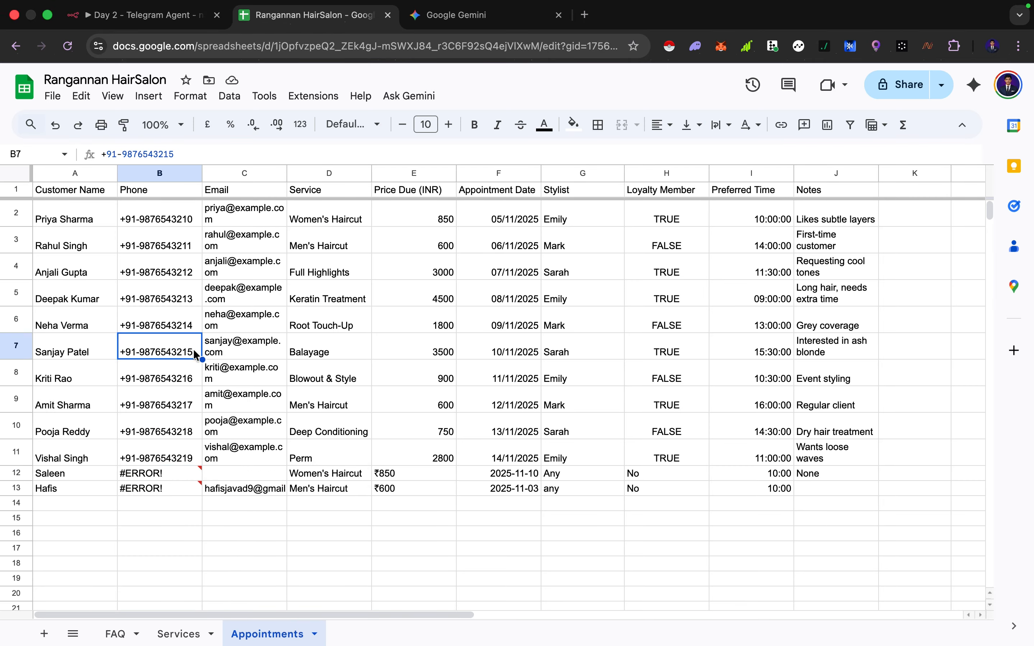
click(175, 492)
click(88, 494)
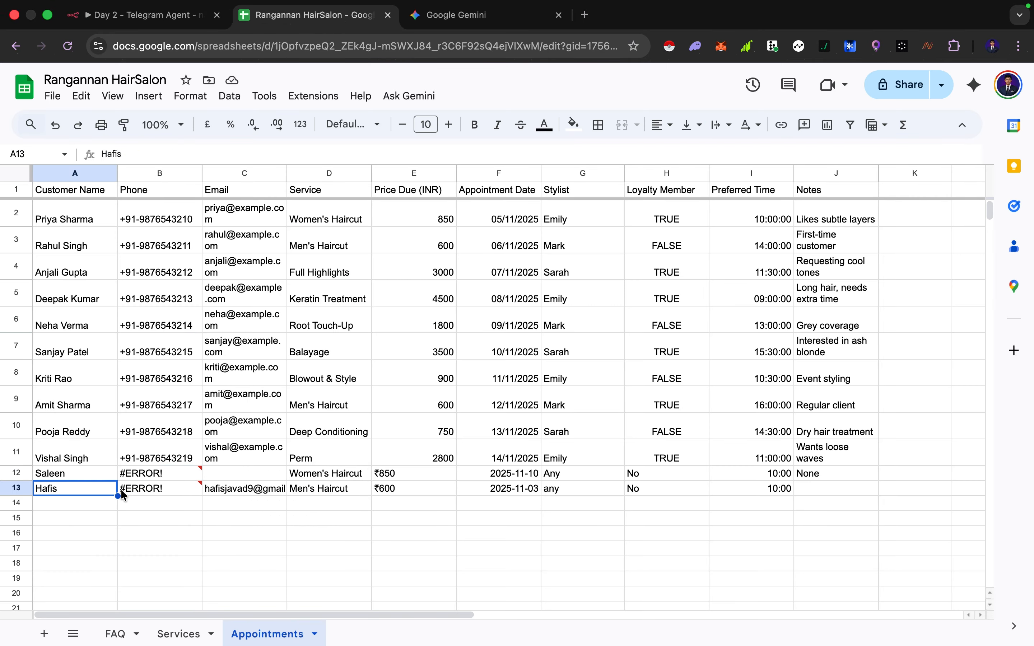
click(139, 491)
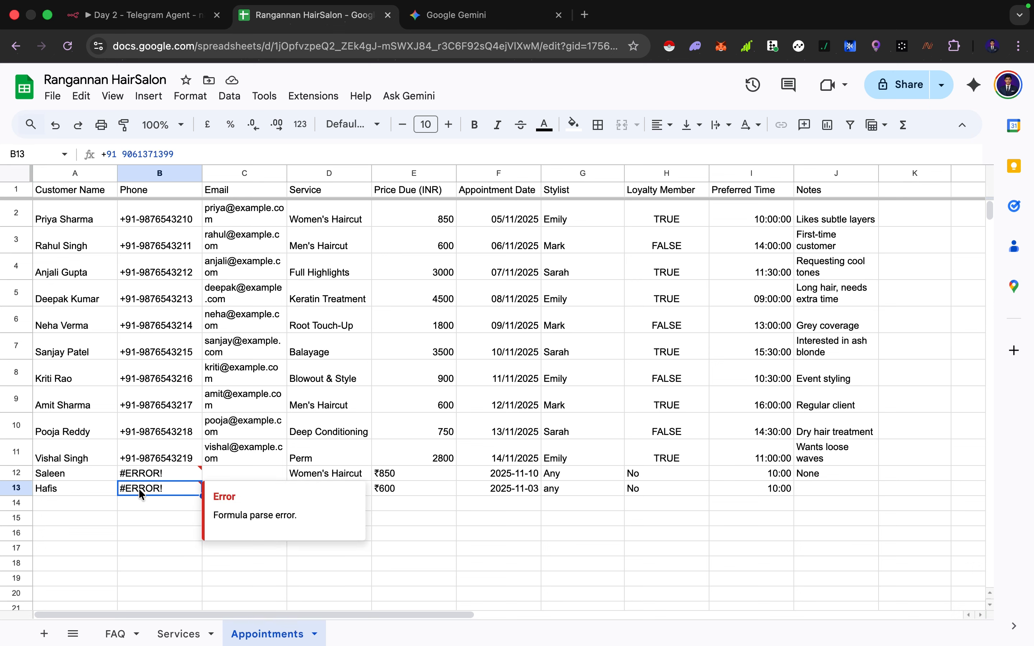
click(308, 437)
click(259, 493)
click(305, 495)
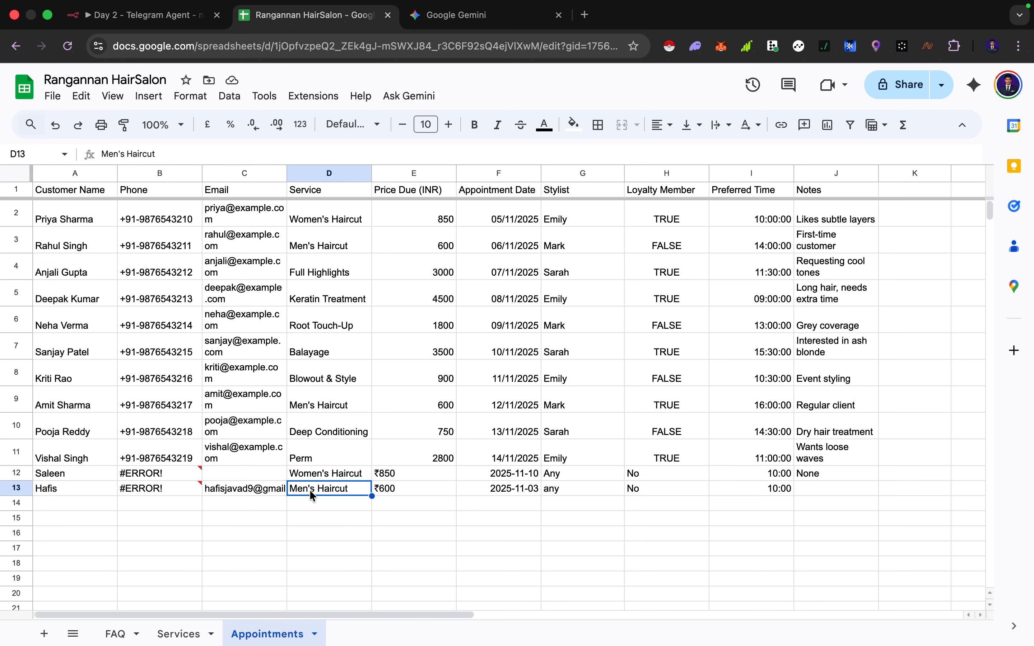
click(410, 496)
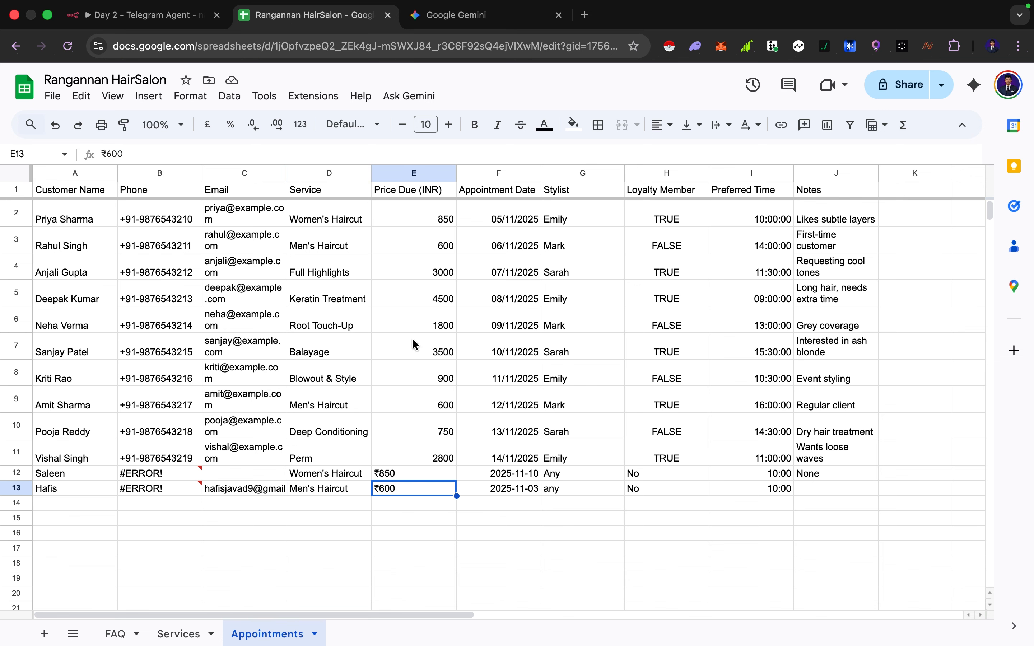
click(515, 496)
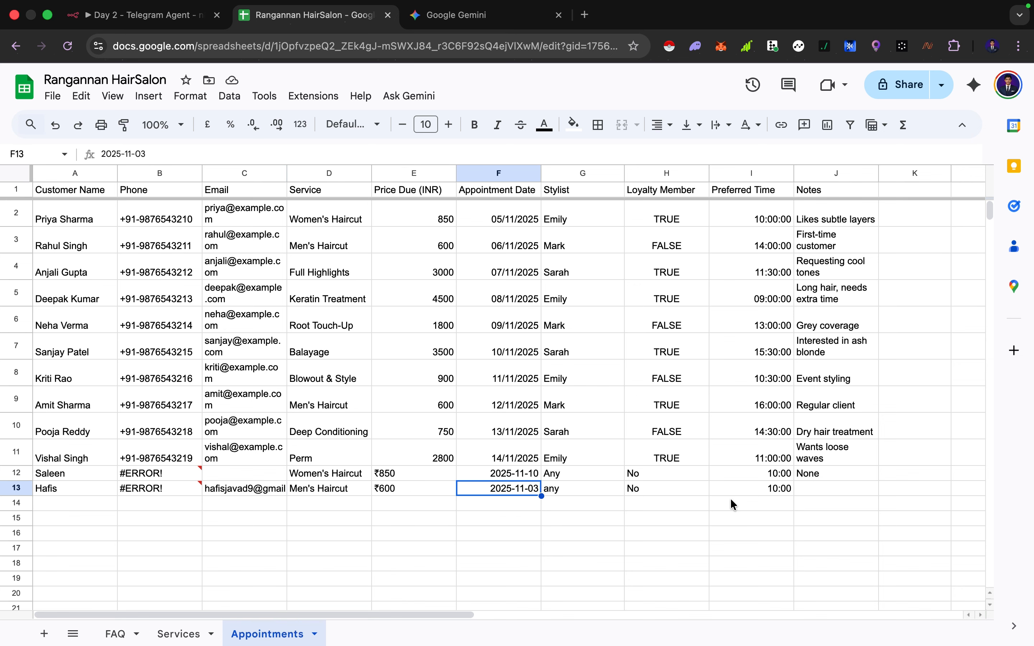
click(774, 488)
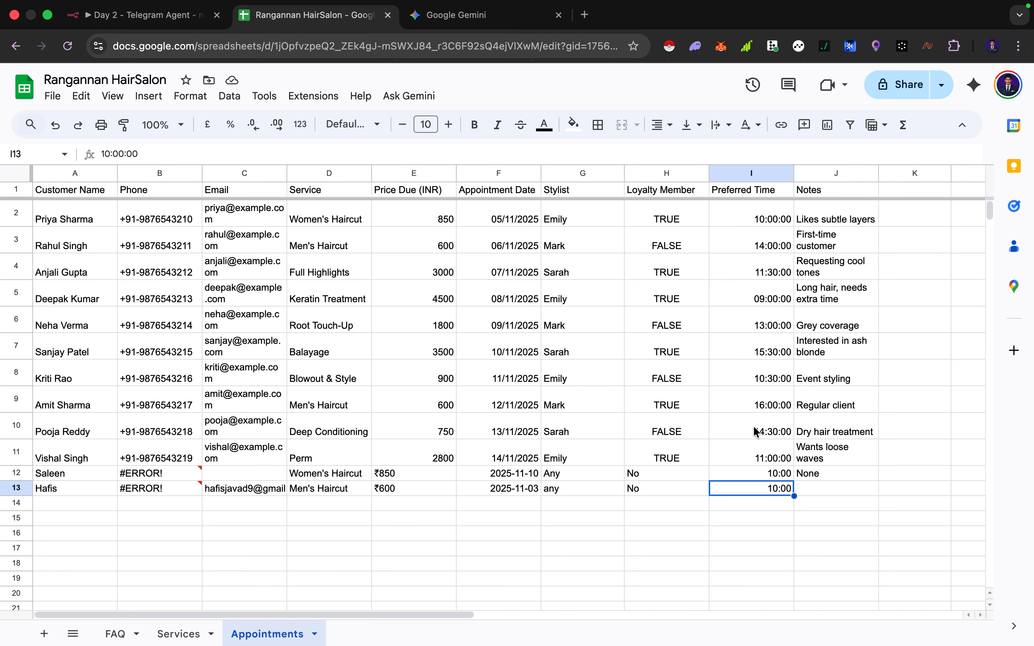
scroll(756, 429, right, 2)
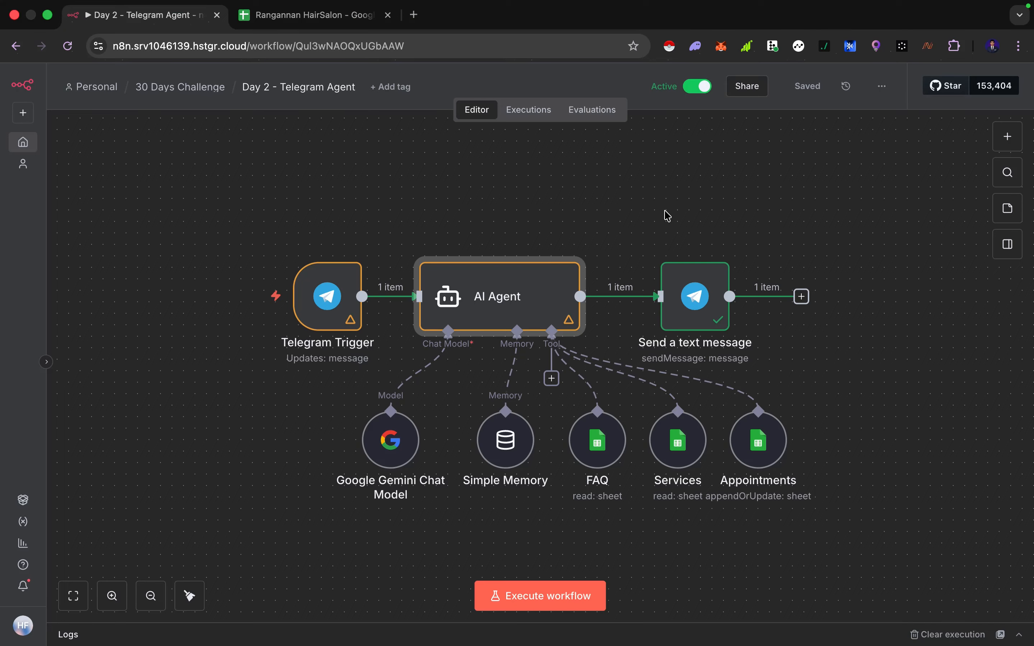
Review the Appointments sheet's booking row with its Customer ID column, comparing it against the Telegram chat
click(311, 18)
scroll(556, 325, right, 5)
scroll(556, 325, left, 5)
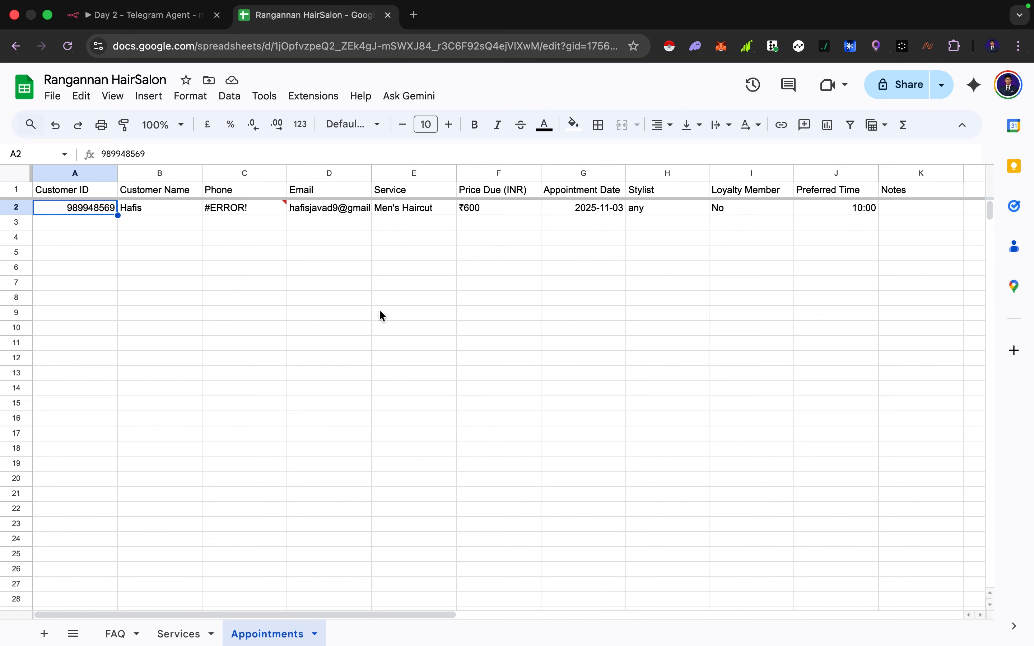
key(ctrl+Right)
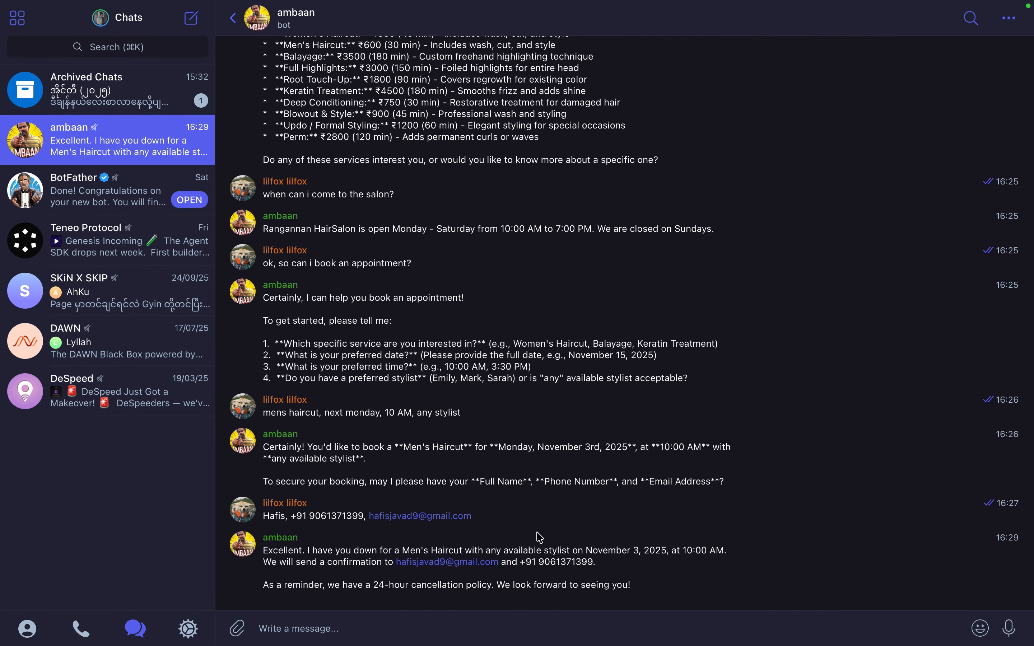
key(ctrl+Left)
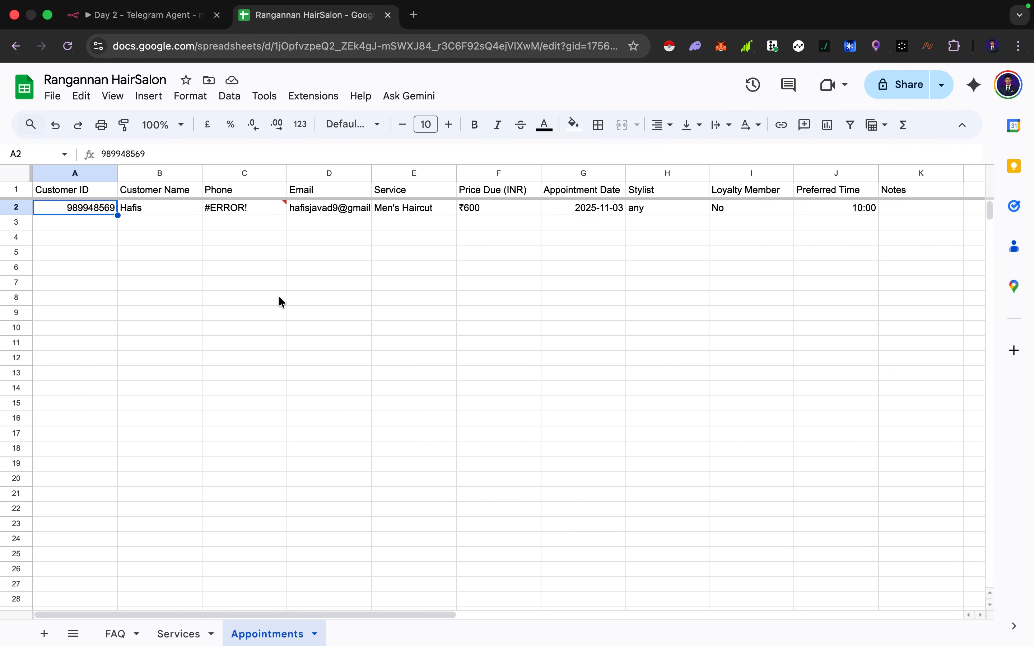
click(166, 212)
click(266, 208)
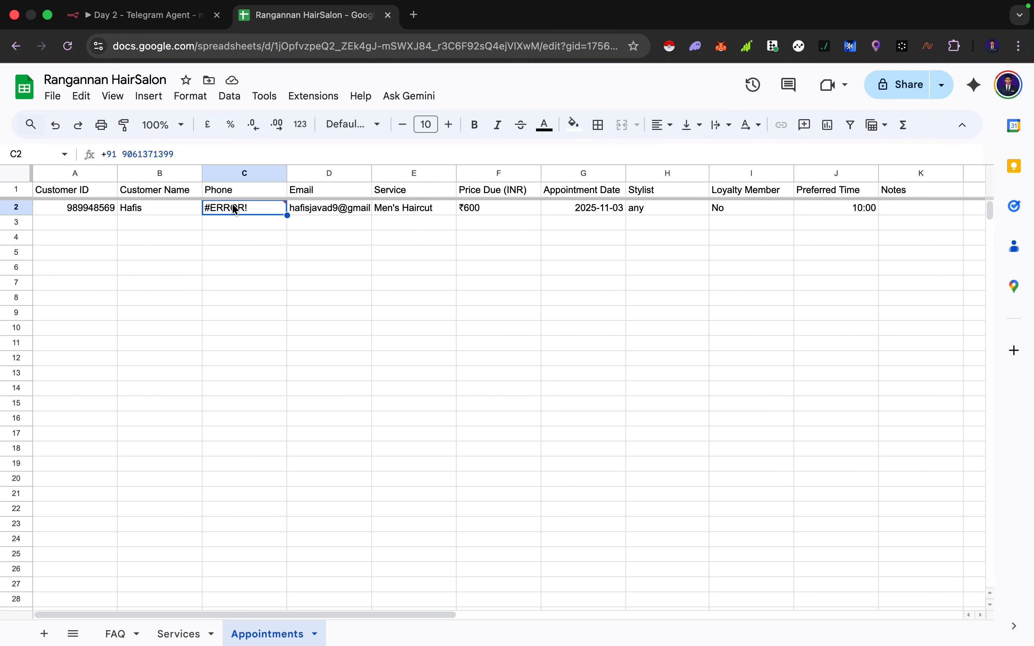
double_click(404, 269)
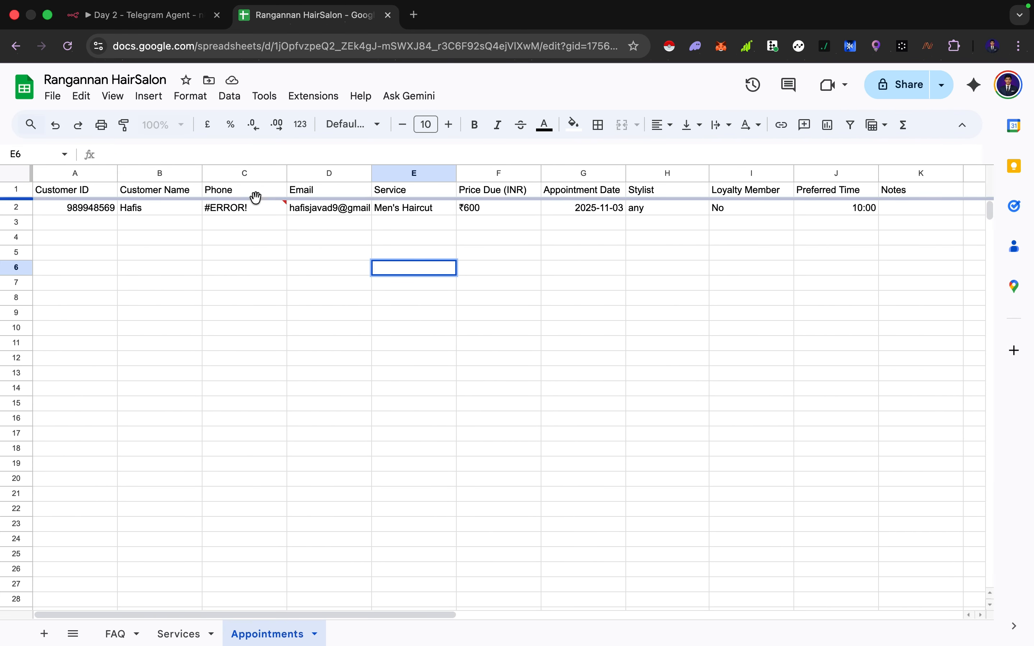
click(252, 209)
click(150, 214)
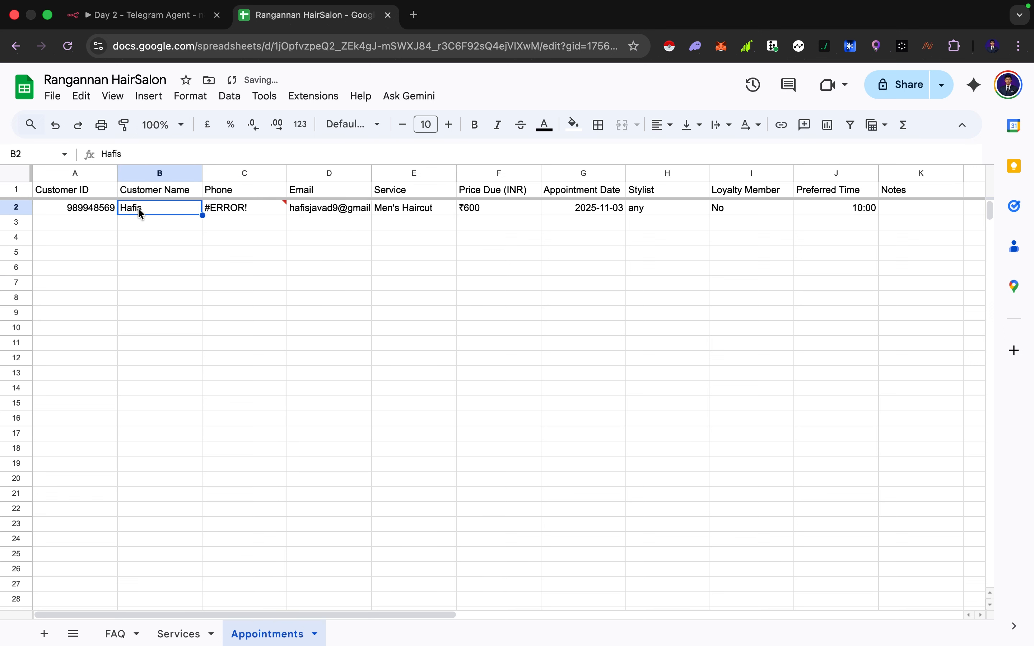
click(99, 194)
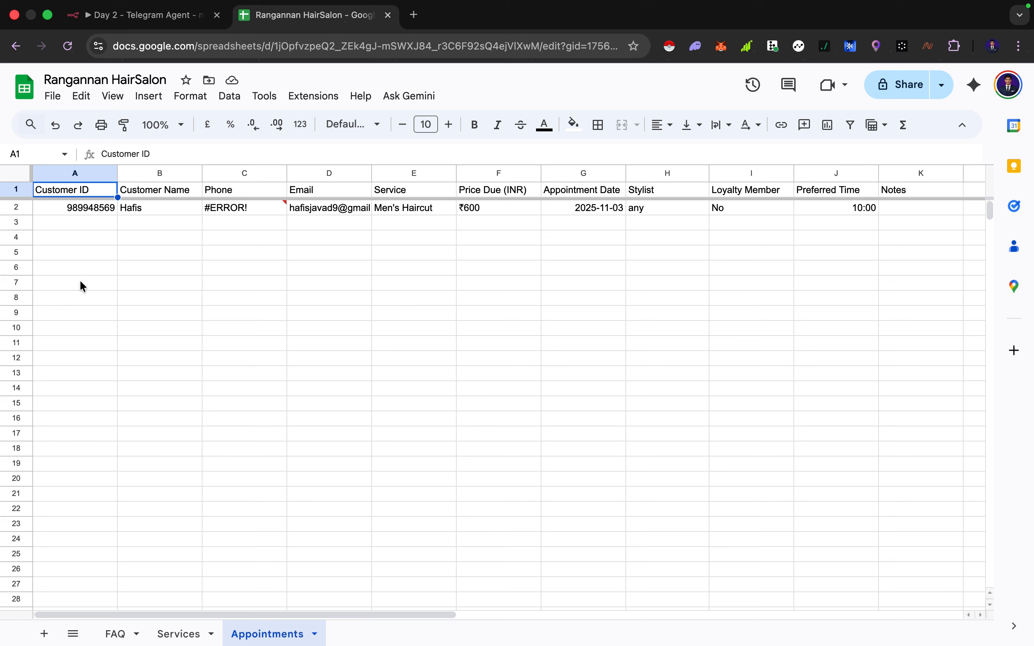
click(80, 209)
click(75, 195)
click(80, 212)
click(148, 17)
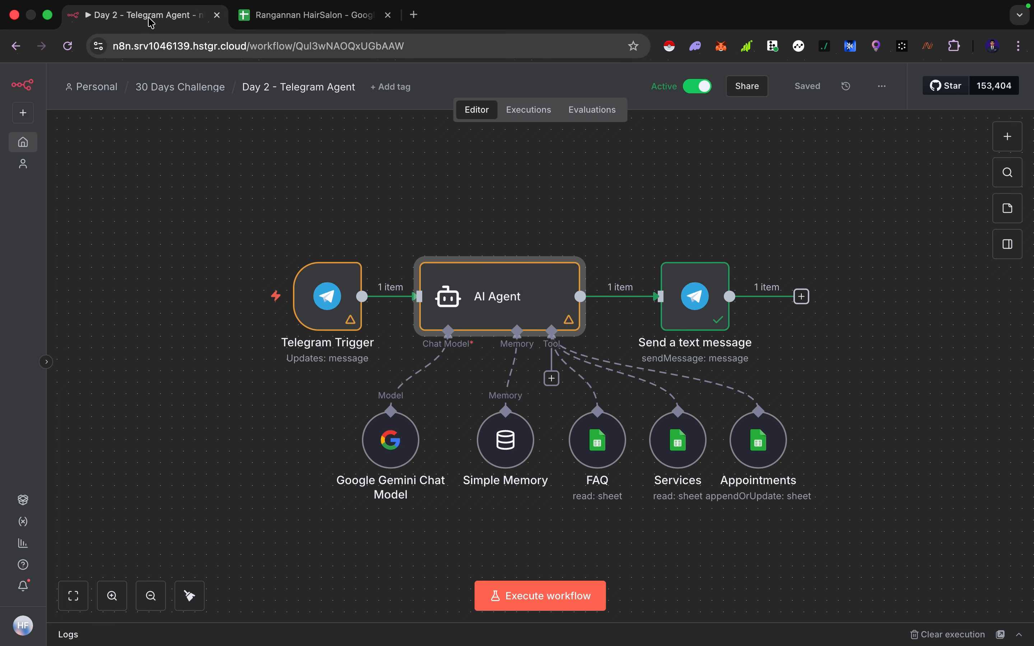
Inspect the Telegram Trigger's output data, comparing its chat ID with the Customer ID and name cells in the Appointments sheet
double_click(329, 295)
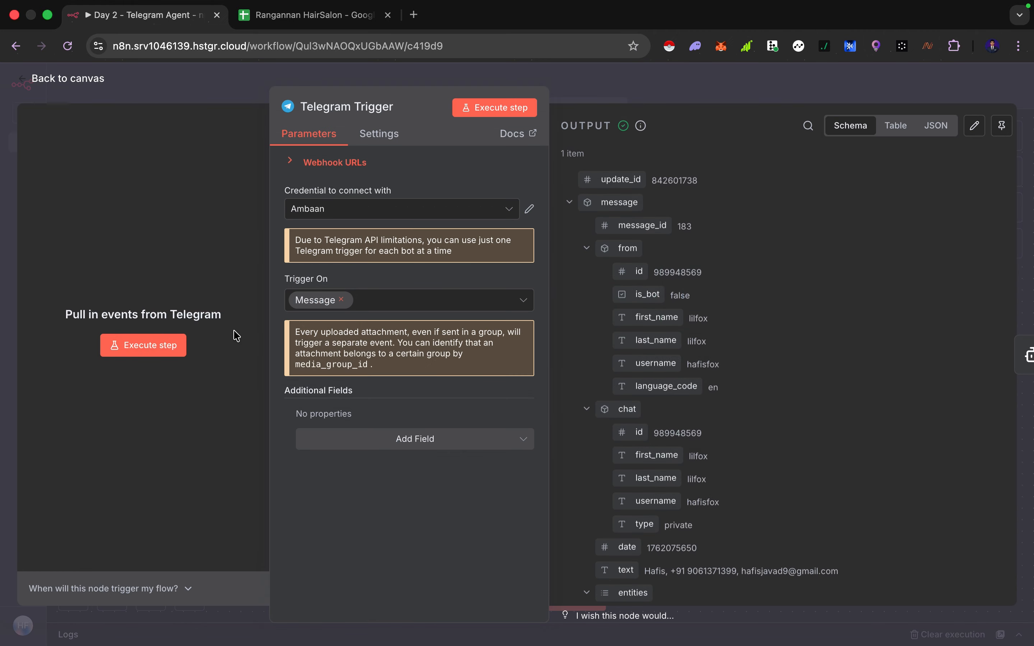
scroll(716, 429, down, 3)
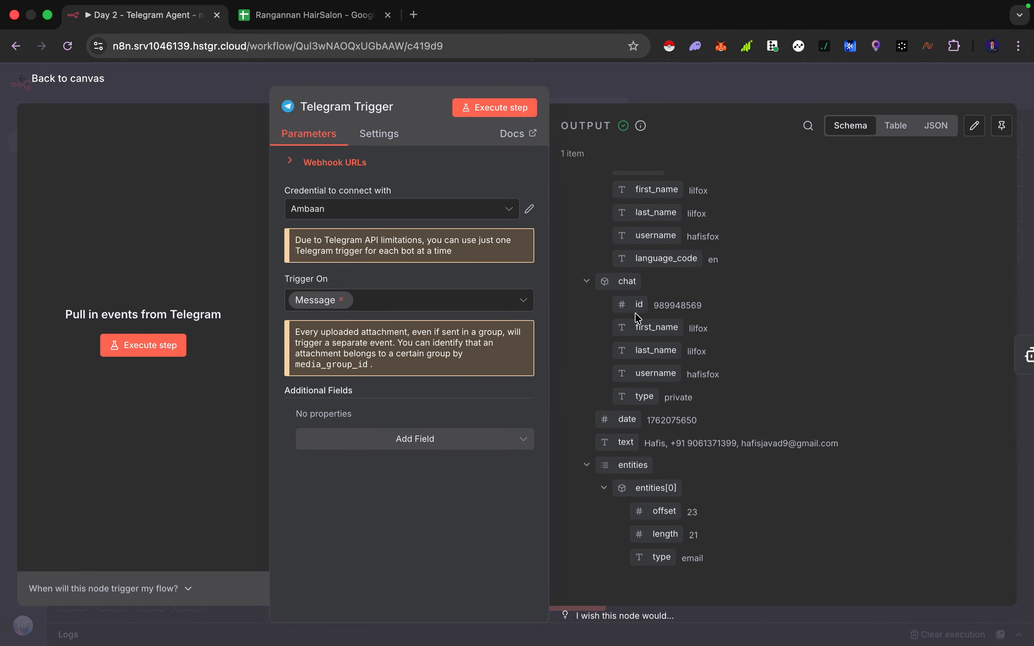
click(317, 18)
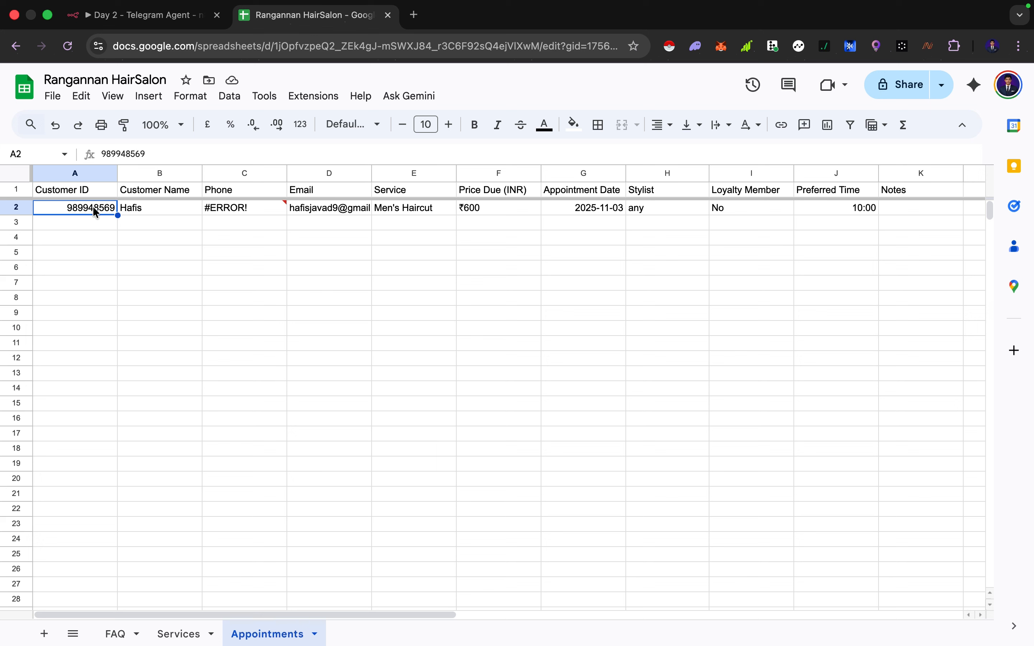
click(157, 211)
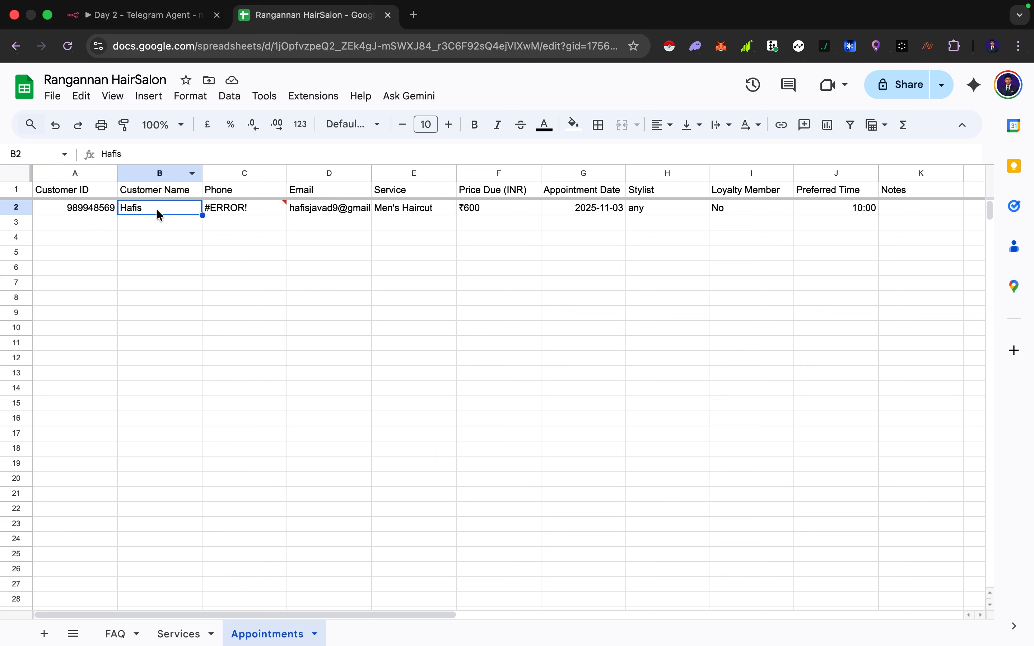
Review the Telegram conversation where the bot reschedules the Men's Haircut appointment, alongside the workflow canvas
click(164, 19)
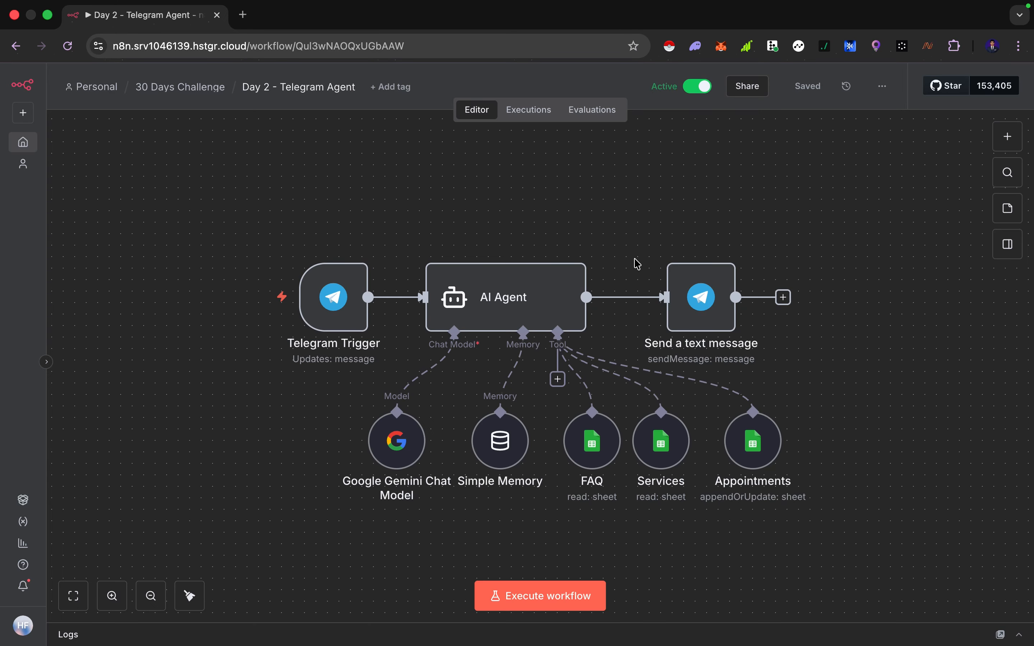
mouse_move(657, 298)
mouse_move(754, 433)
key(ctrl+Right)
scroll(578, 408, up, 20)
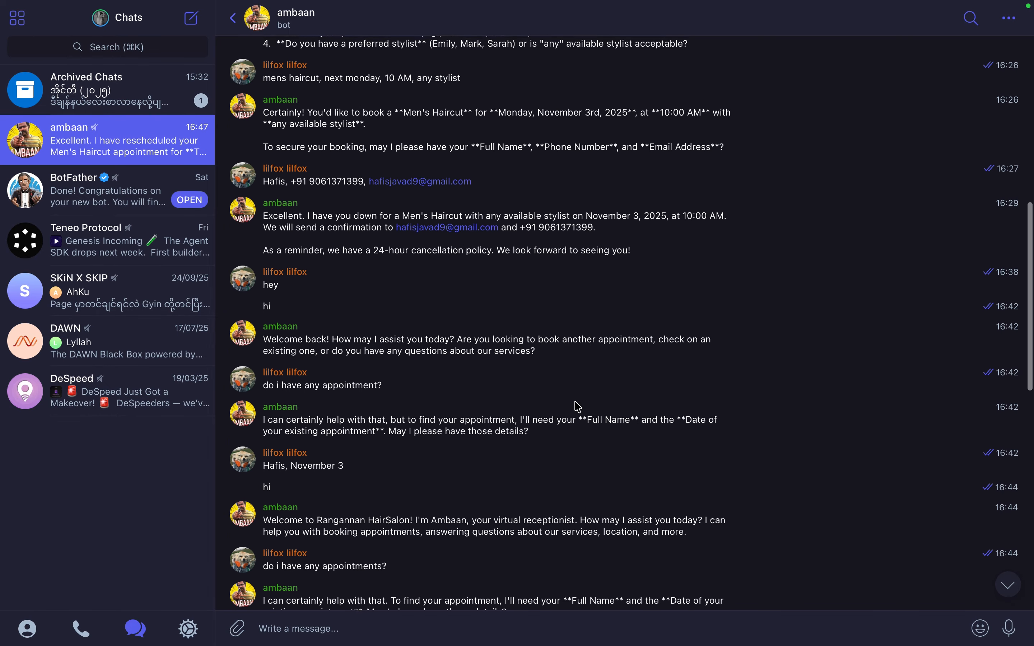
scroll(577, 408, down, 20)
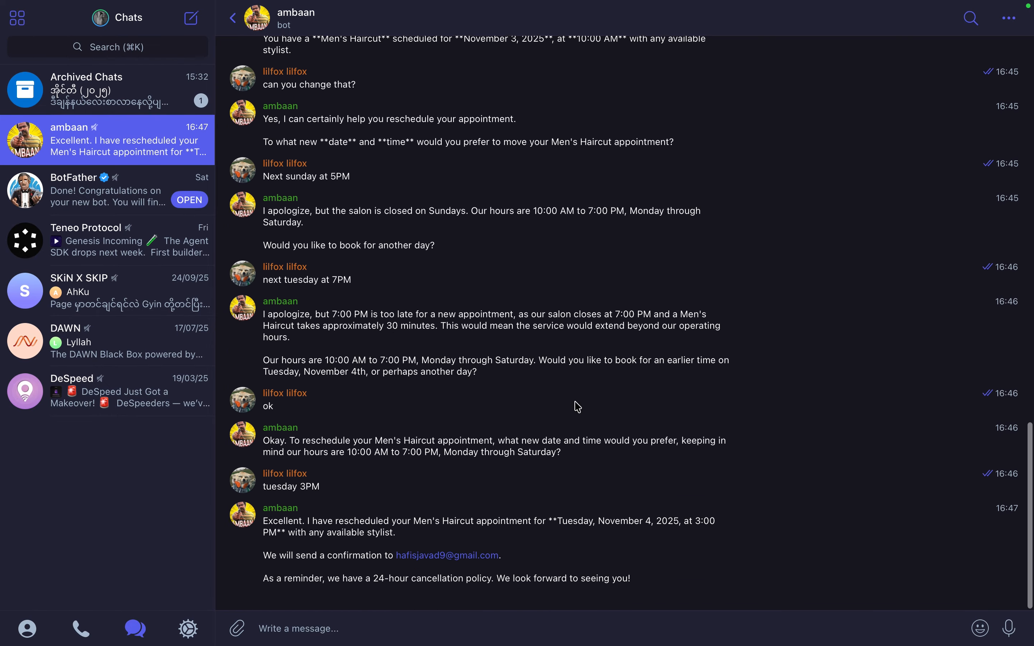
key(ctrl+Left)
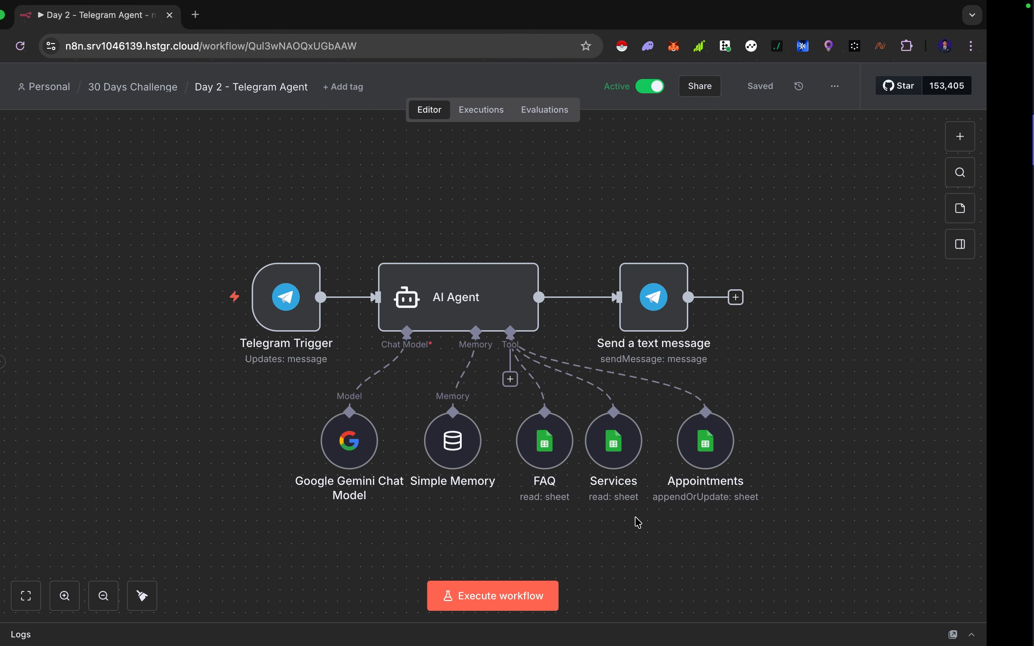
key(ctrl+Right)
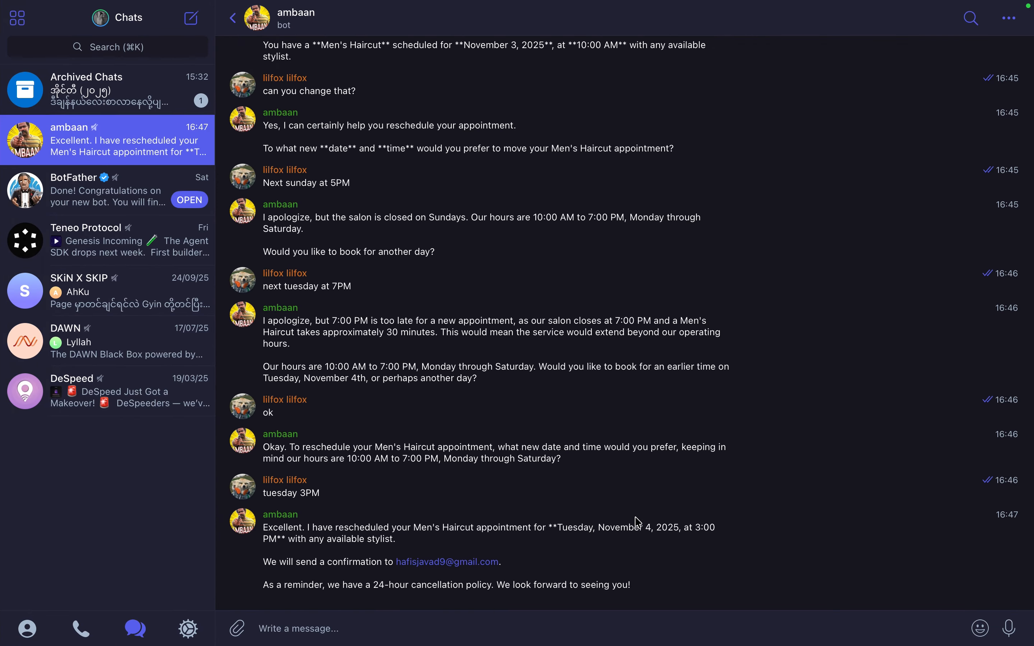
key(ctrl+Left)
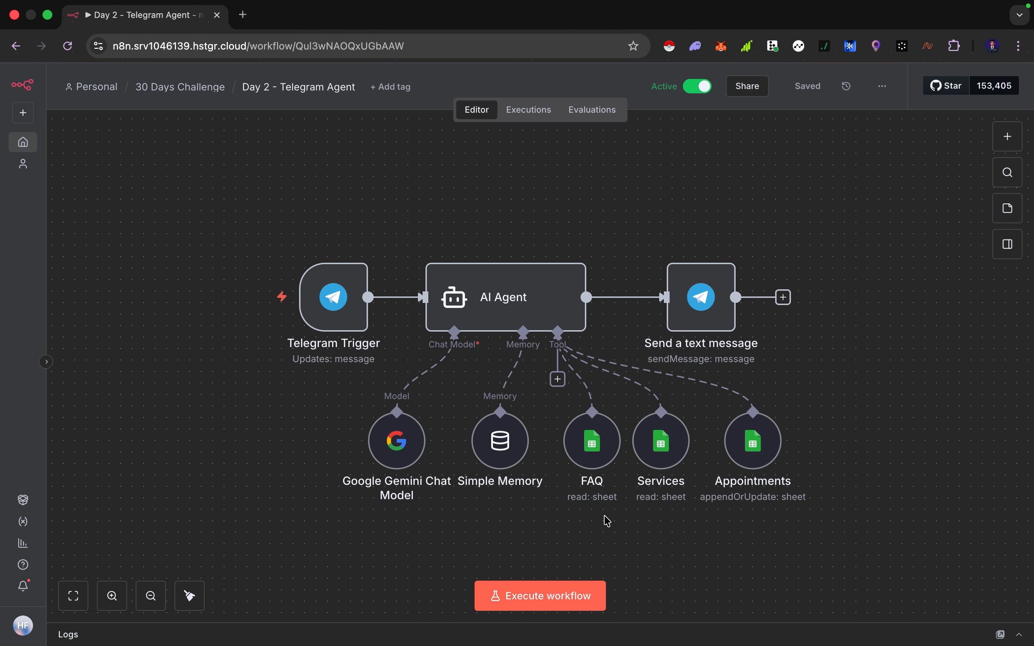